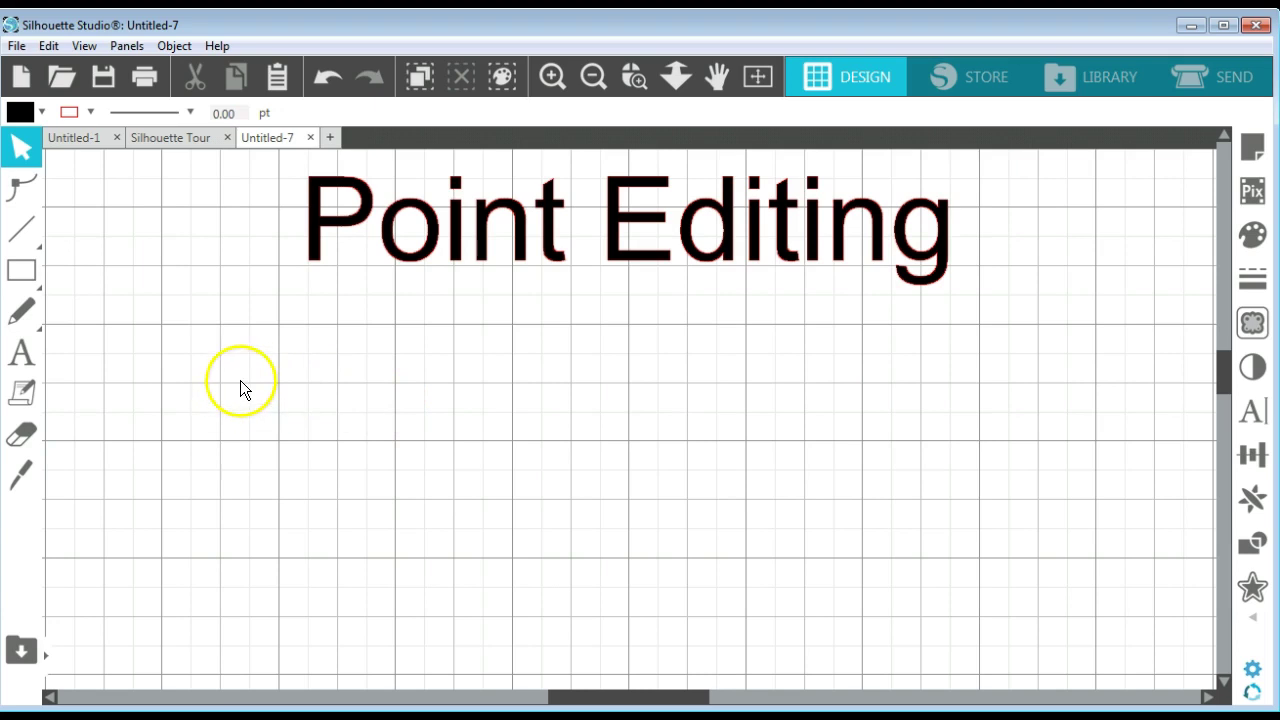
Step: Draw a 5.004 by 1.004 in rectangle with the Rectangle tool and fill it bright green
left_click(23, 272)
left_click(60, 272)
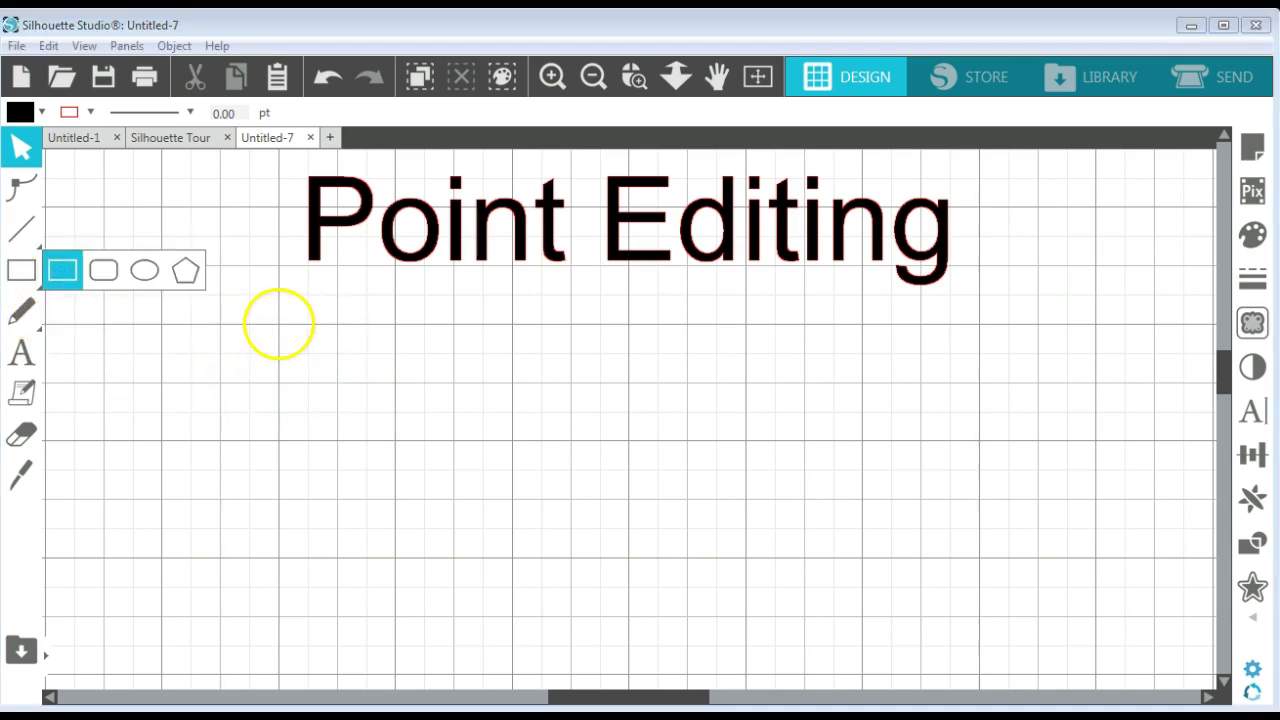
mouse_move(277, 329)
left_mouse_down()
mouse_move(277, 367)
mouse_move(431, 443)
mouse_move(777, 426)
mouse_move(863, 440)
left_mouse_up()
left_click(22, 147)
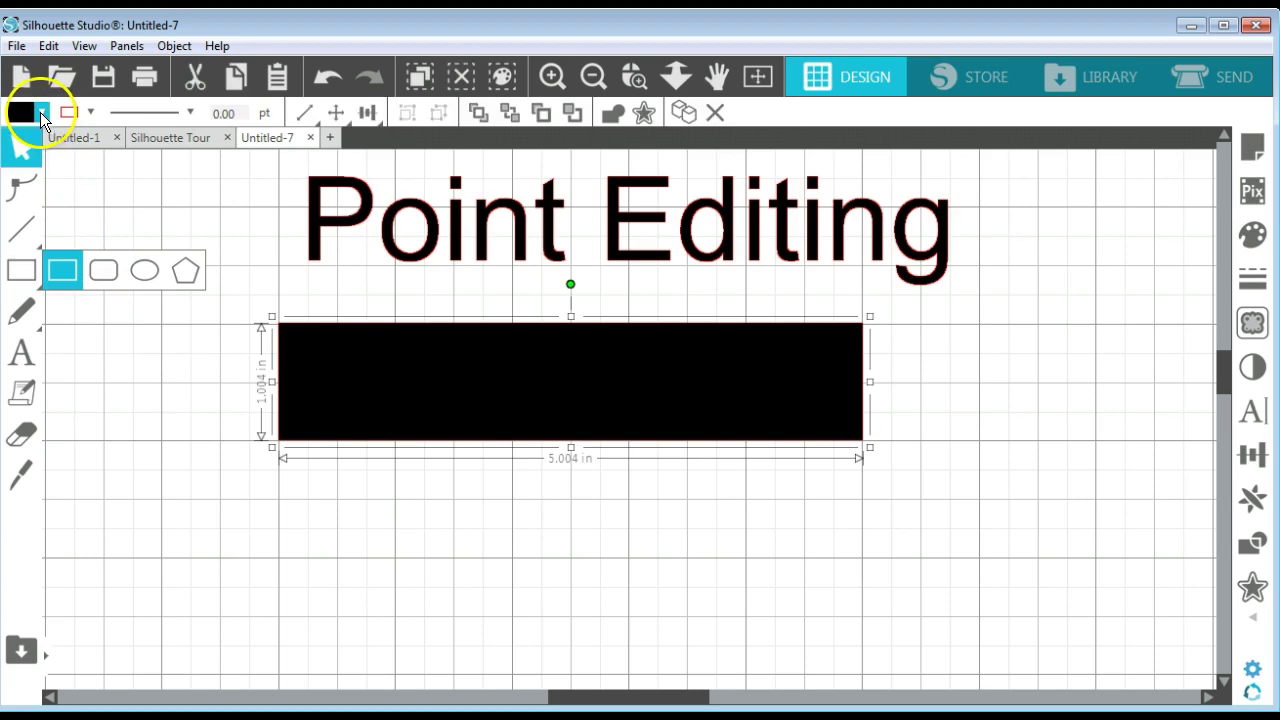
left_click(42, 113)
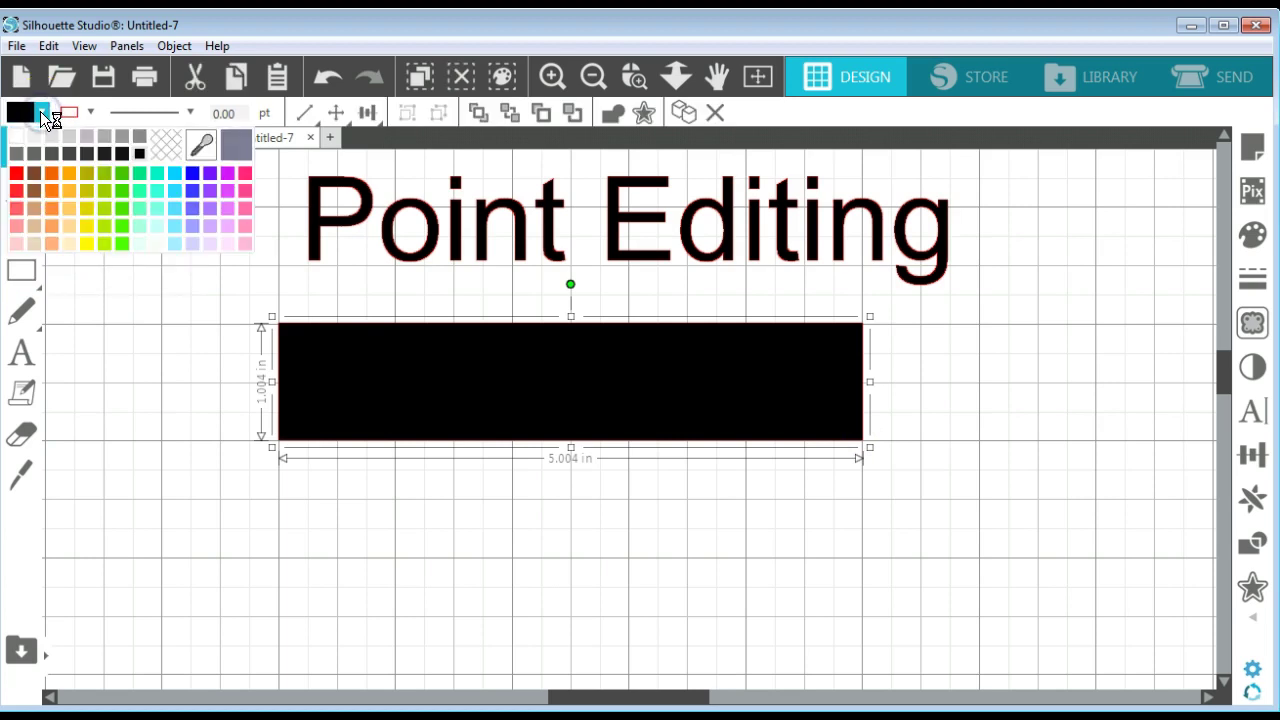
left_click(137, 176)
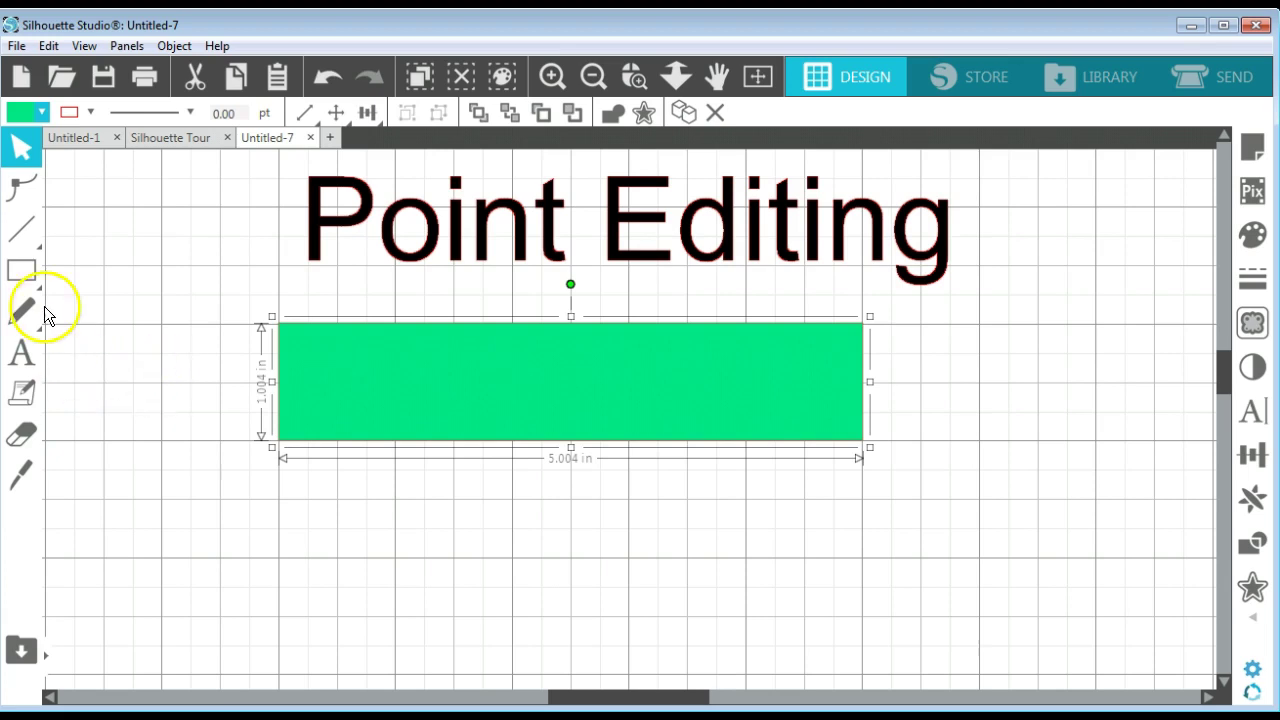
Step: Convert the green rectangle to a path under Edit Points and open its Point Editing options
left_click(22, 186)
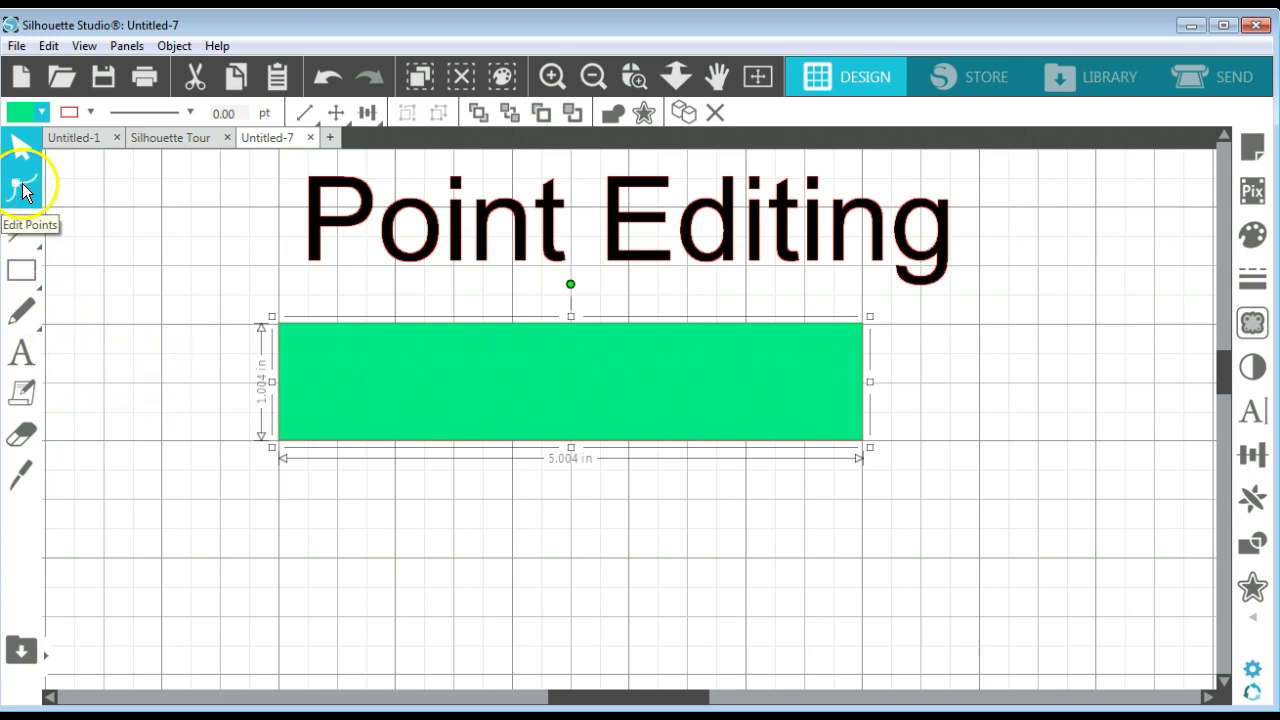
left_click(22, 187)
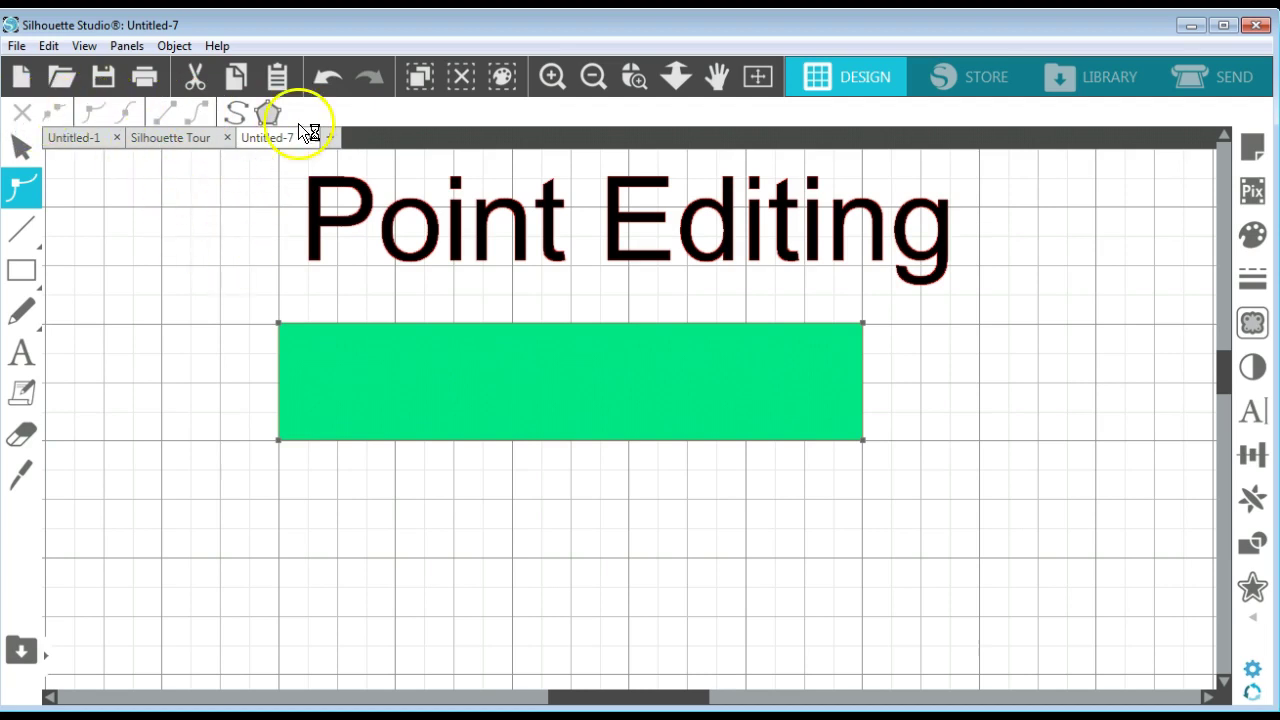
left_click(267, 112)
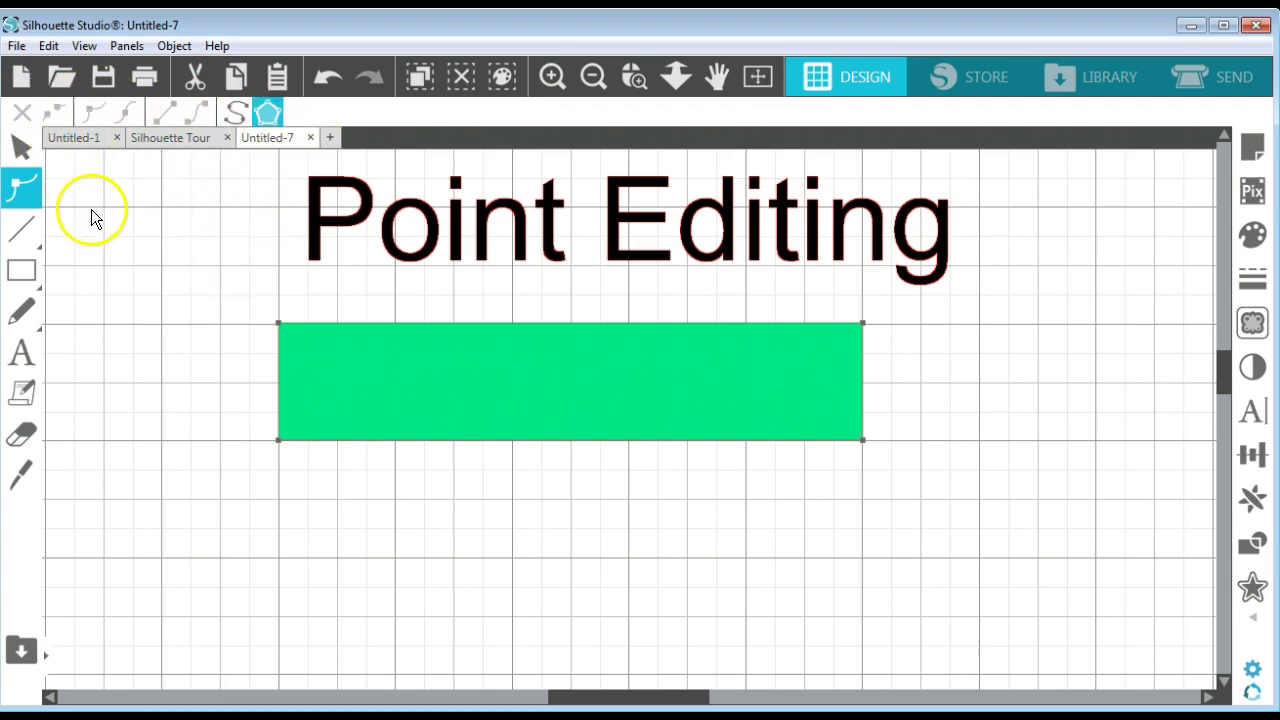
left_click(537, 378)
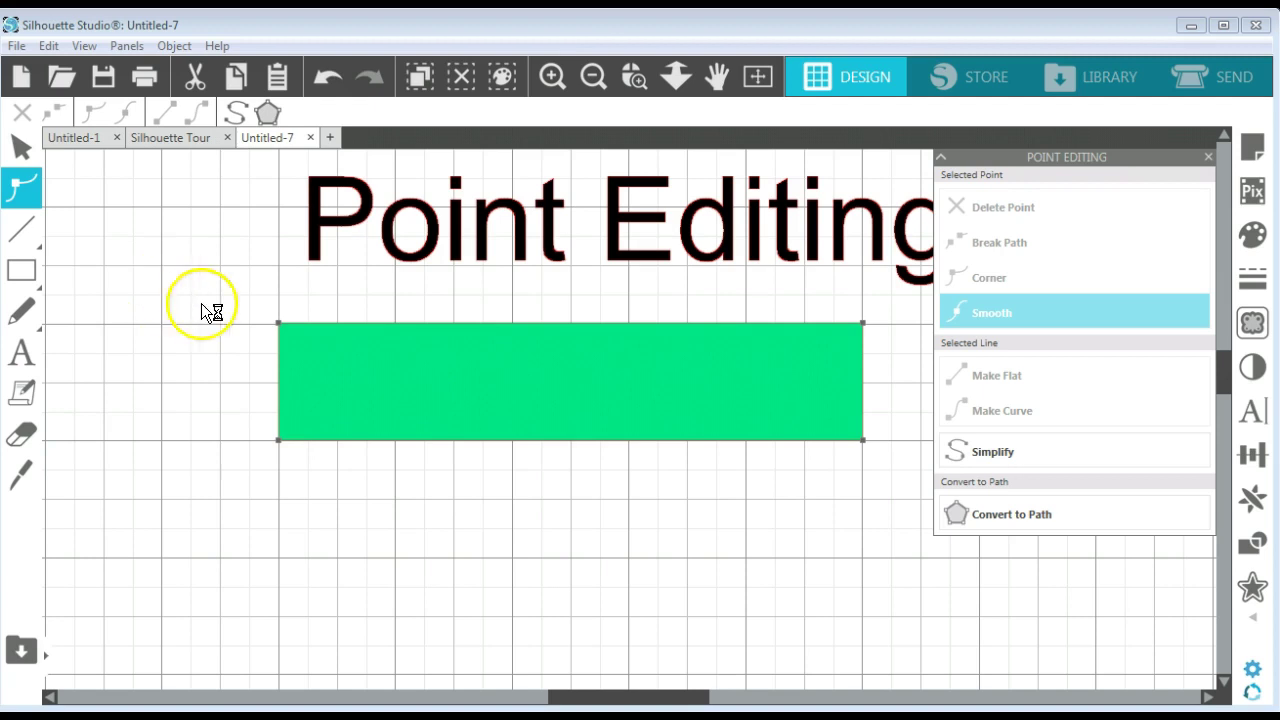
Step: Zoom in on the rectangle's left end and add a point midway along the left edge
left_click(100, 365)
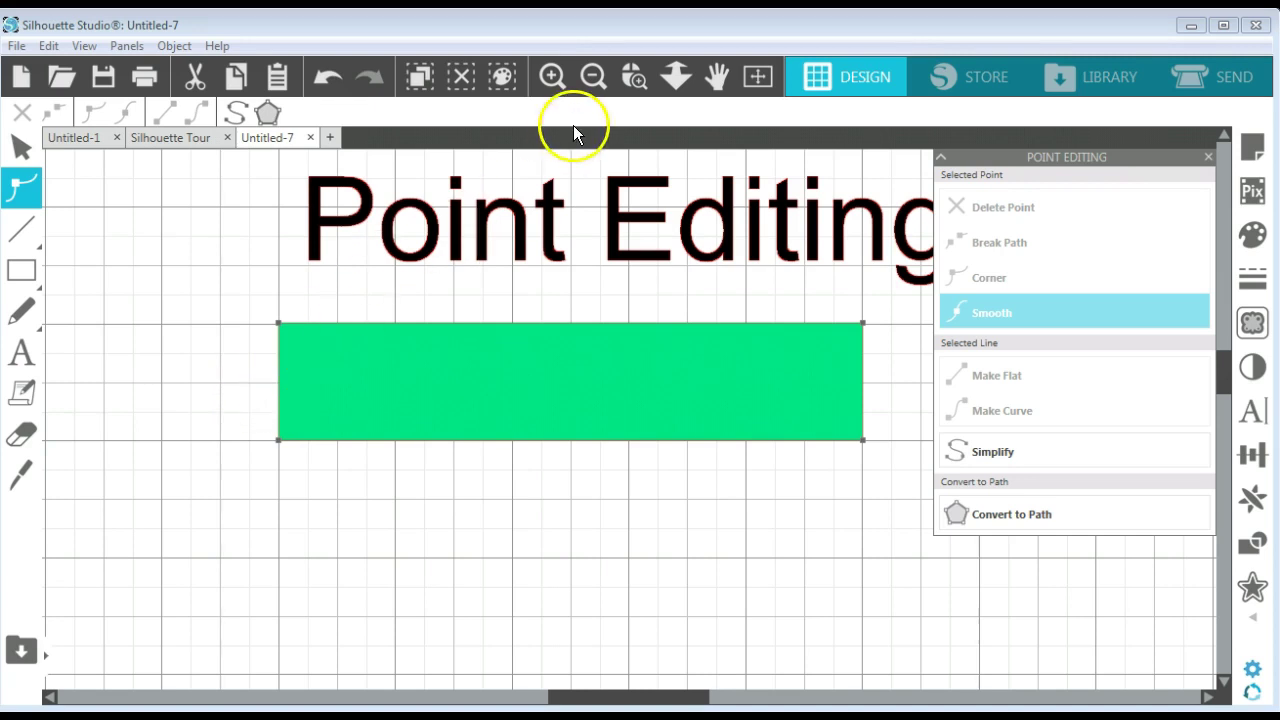
left_click(672, 76)
left_click_drag(530, 310, 534, 354)
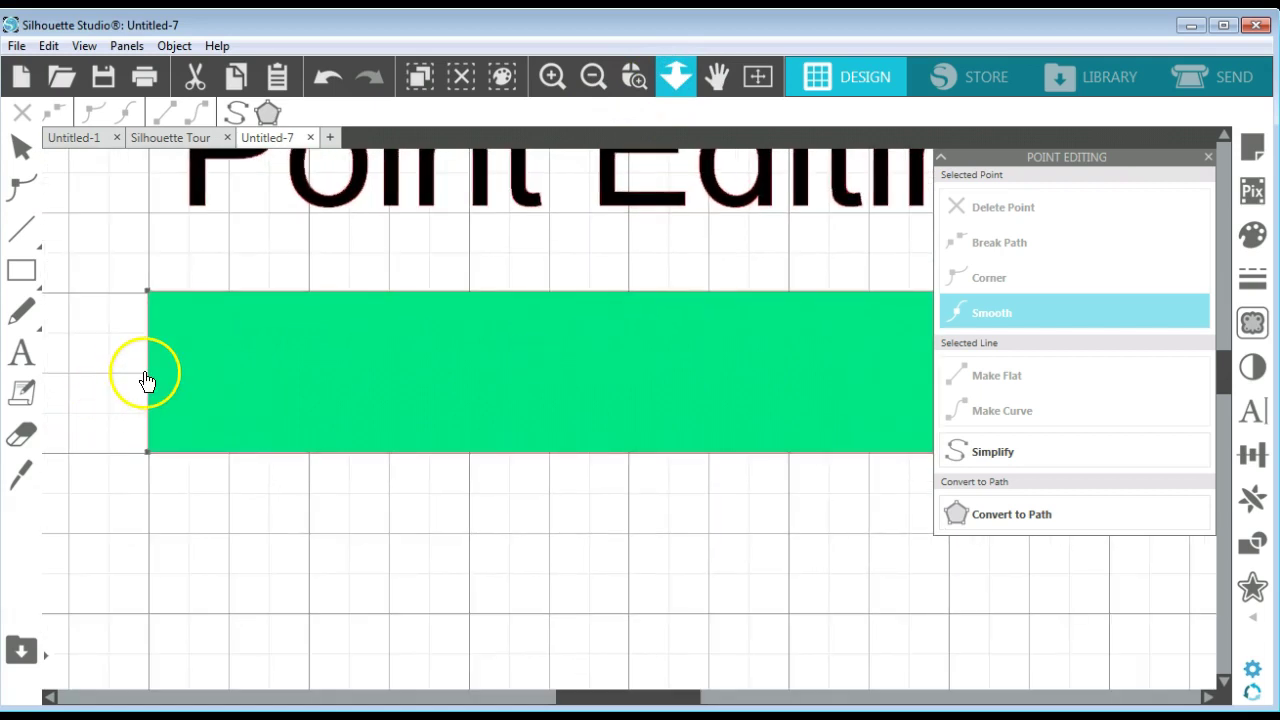
key("Escape")
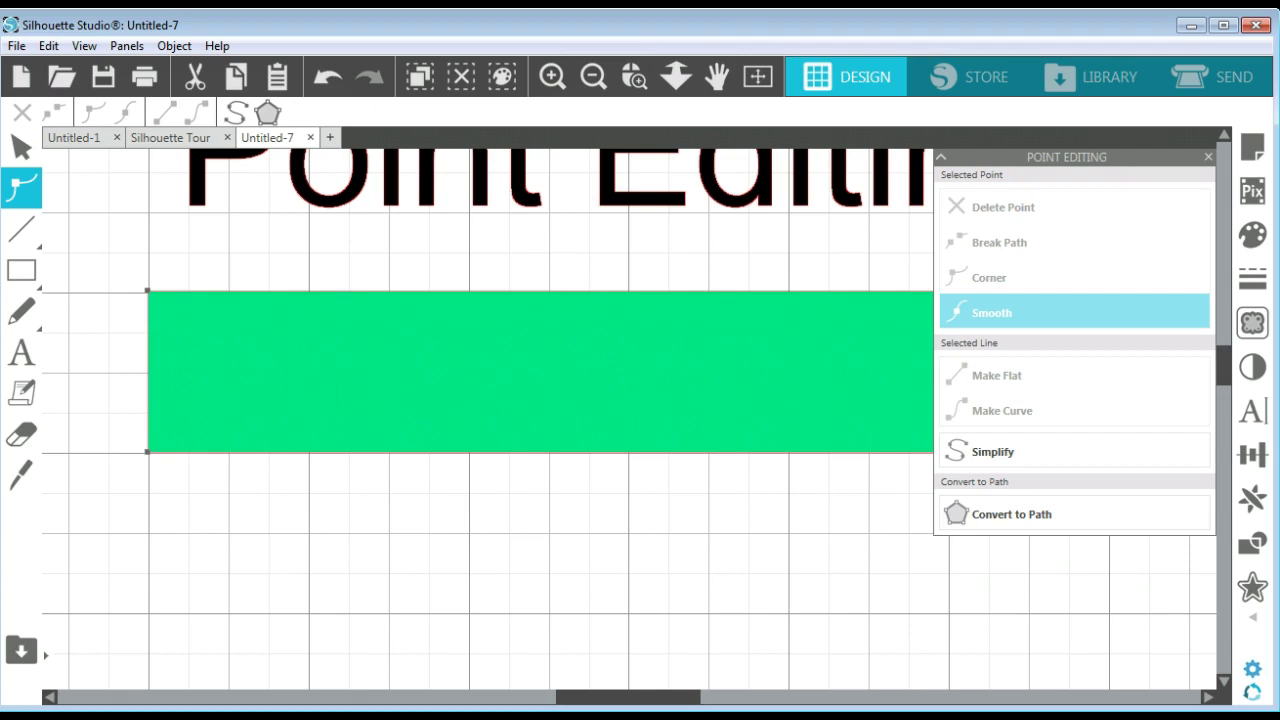
left_click(148, 372)
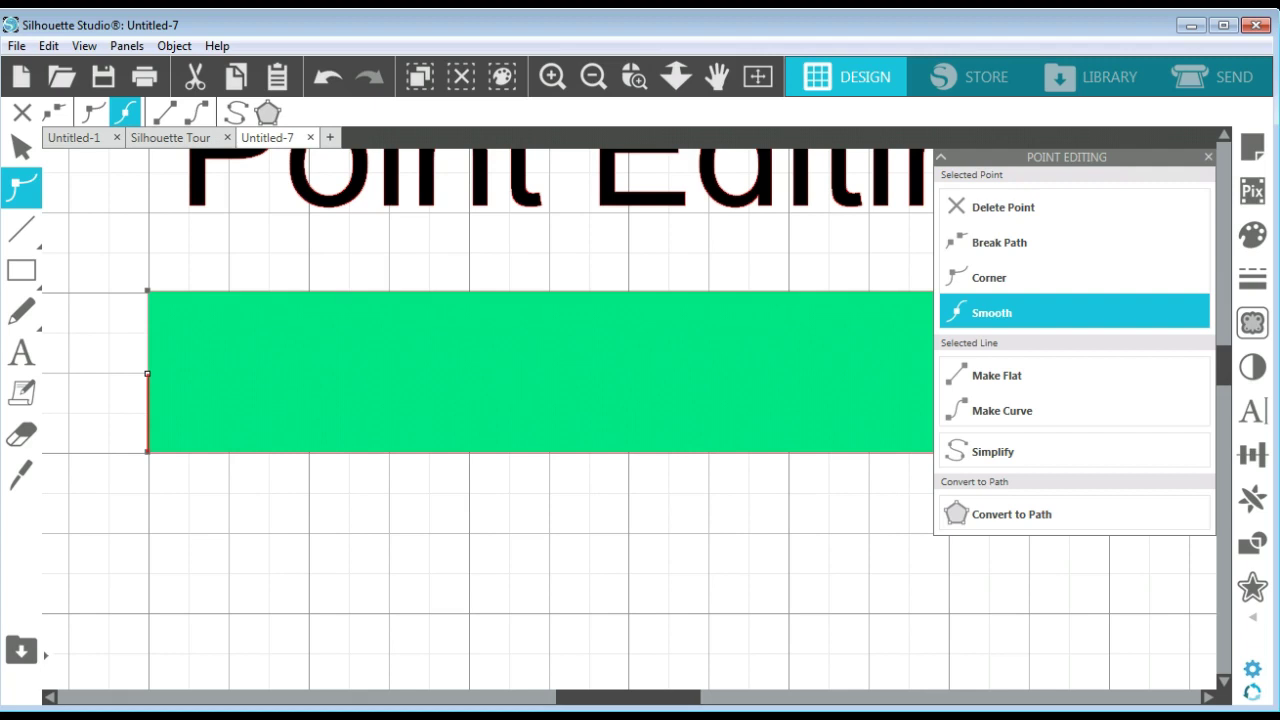
Step: Drag the left edge's midpoint inward to cut a V notch, then shift the banner left and down
left_click_drag(148, 372, 227, 371)
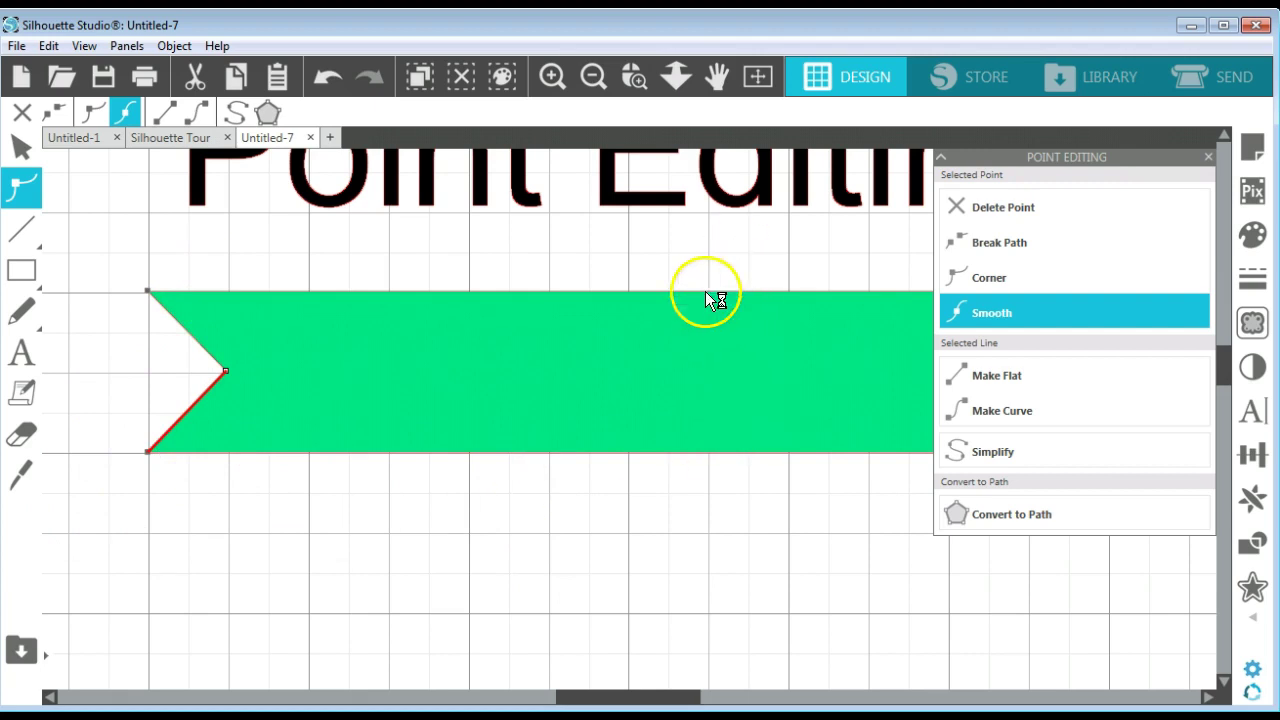
left_click_drag(700, 357, 637, 398)
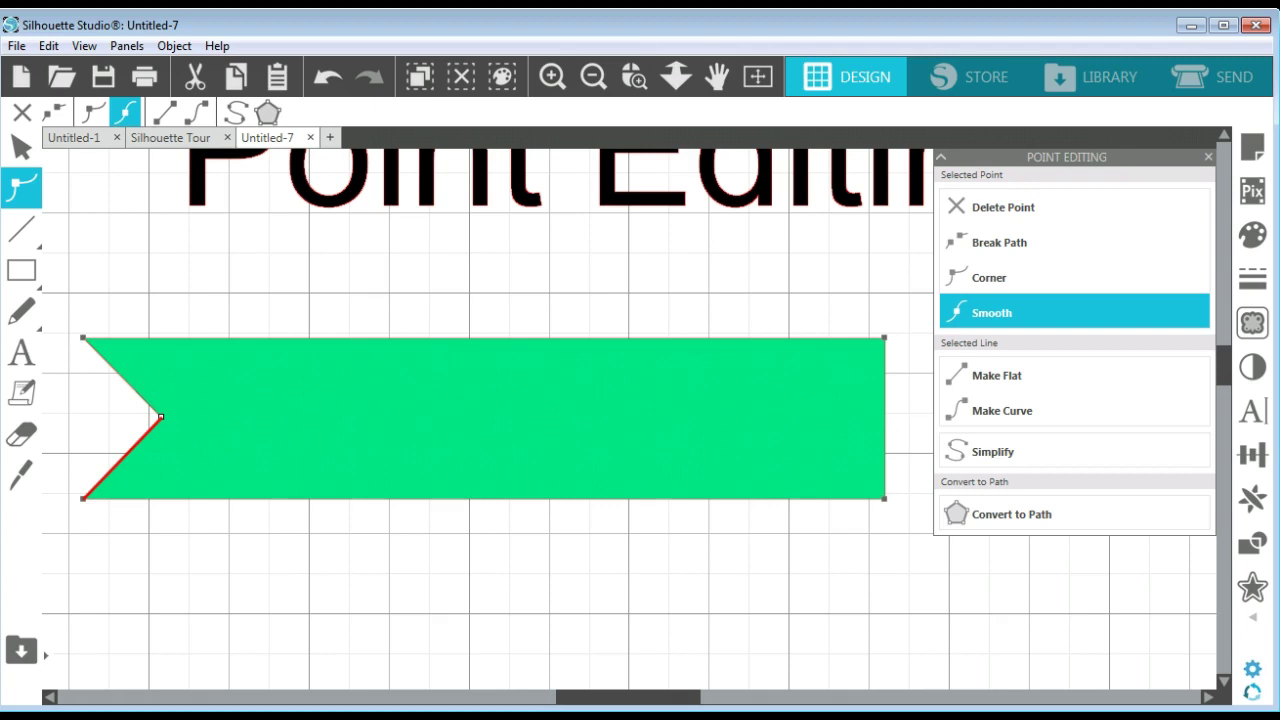
Step: Pull the right edge's midpoint outward into an arrow tip, widening the shape to 5.456 in
left_click(884, 412)
left_click_drag(884, 412, 936, 413)
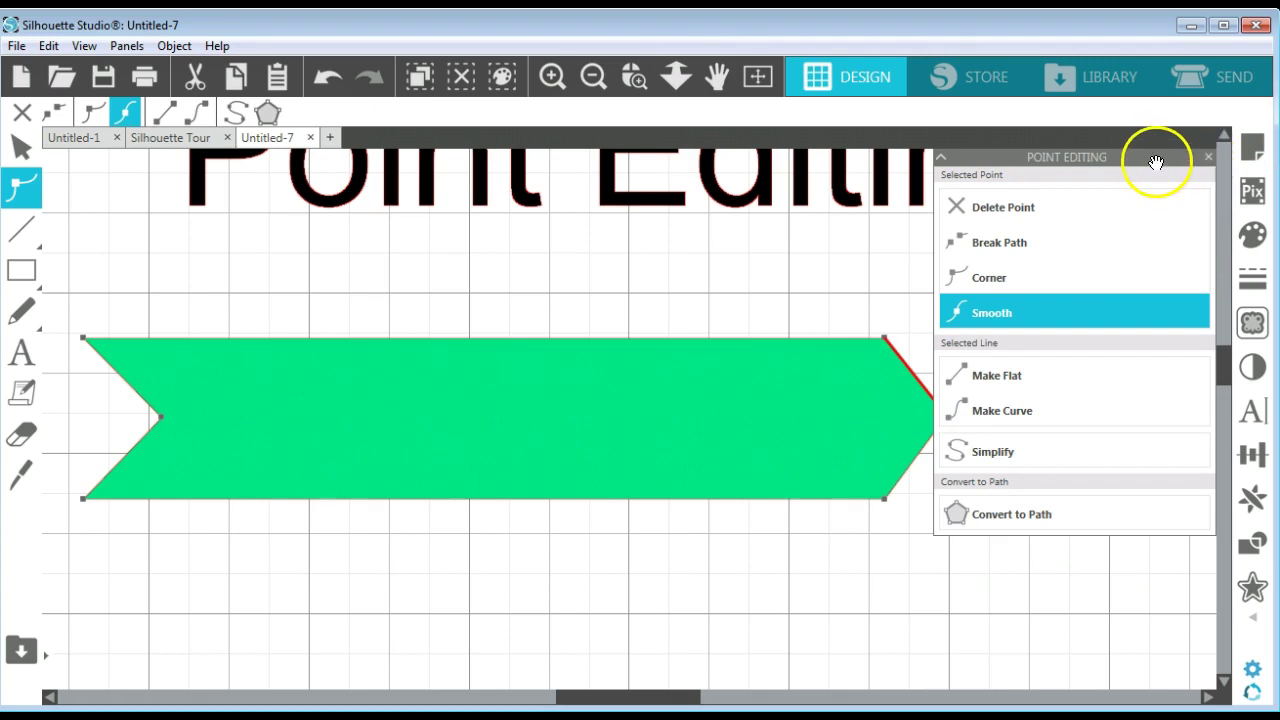
left_click_drag(1158, 160, 1150, 483)
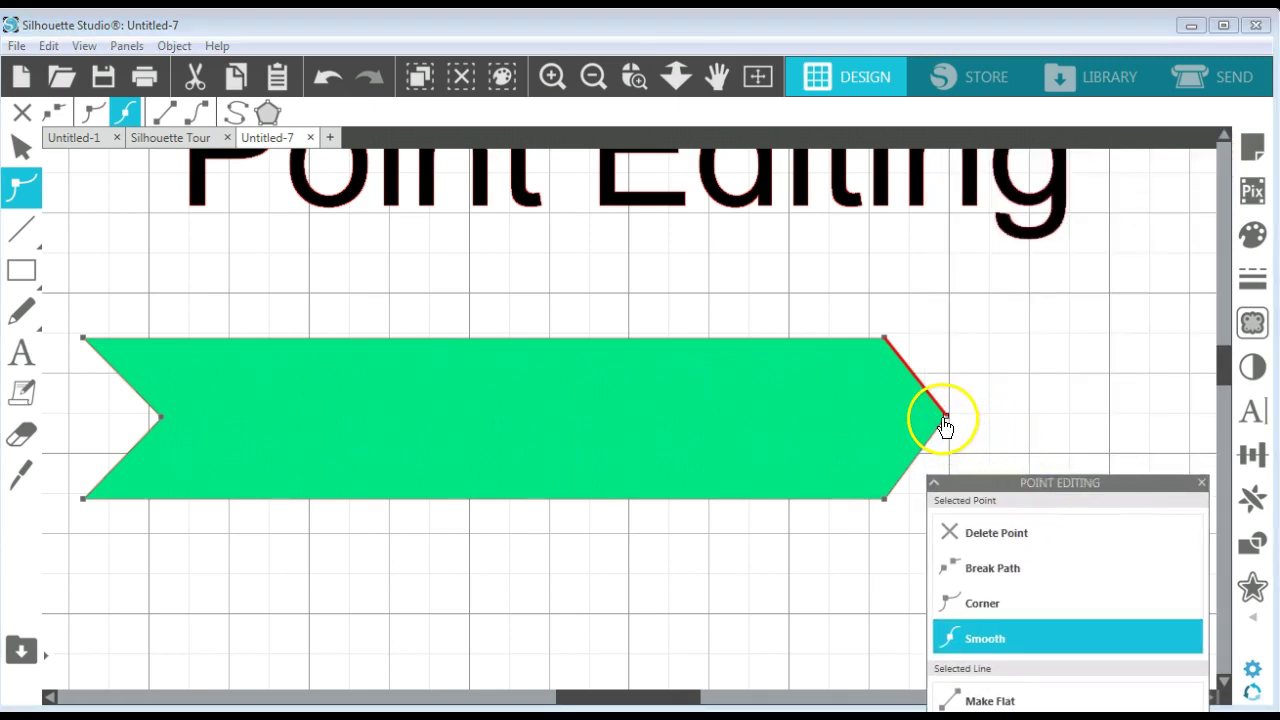
left_click_drag(945, 418, 959, 417)
Step: Exit point editing, move the green arrow banner up, and reposition the Point Editing panel
left_click(1106, 366)
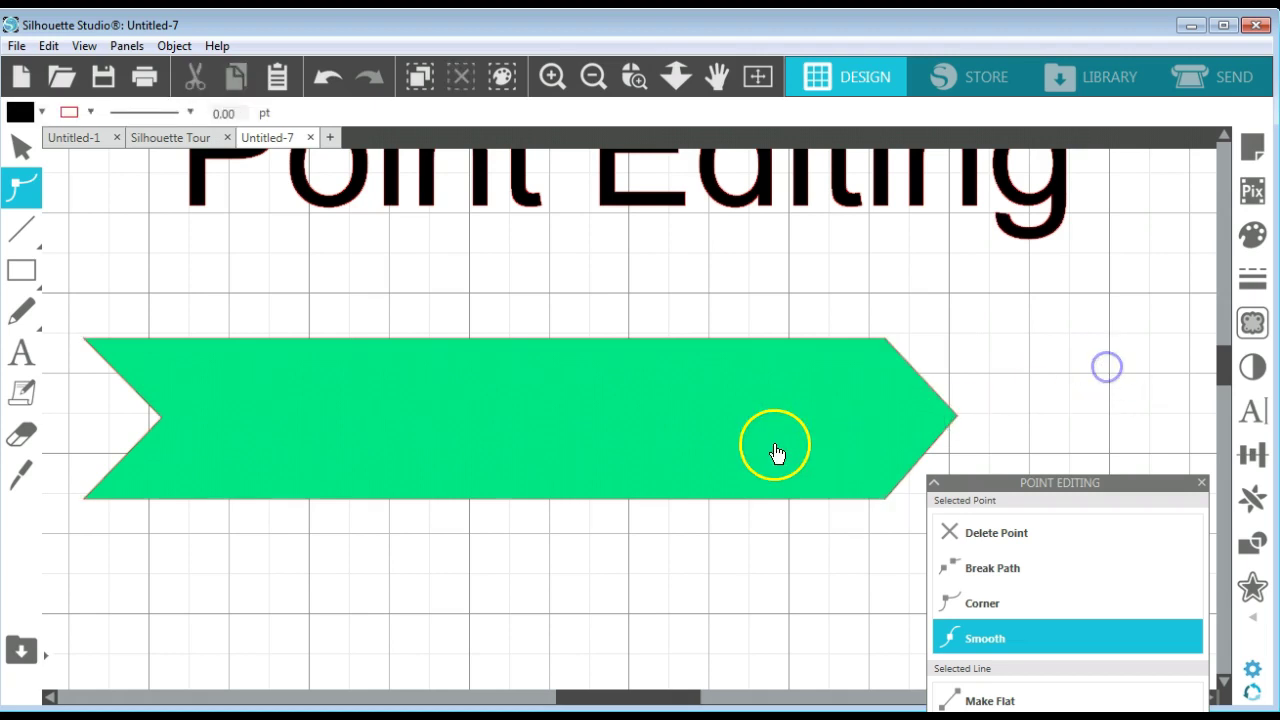
left_click_drag(796, 420, 794, 360)
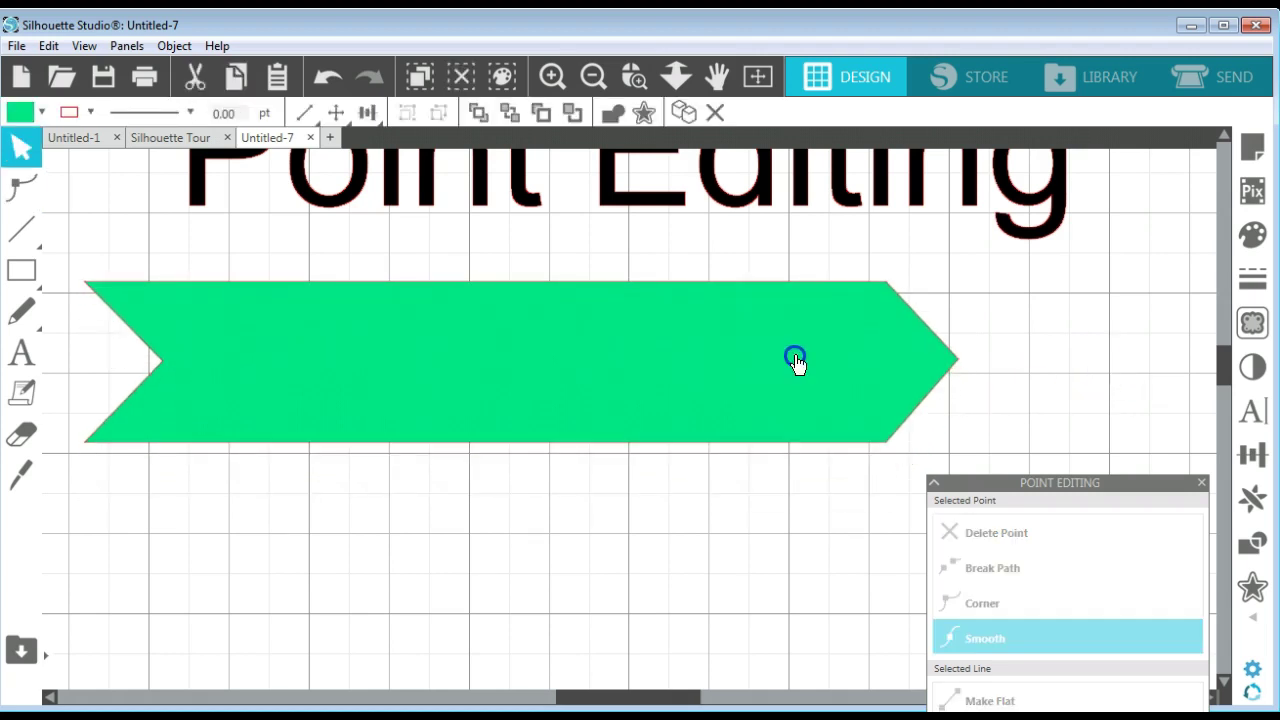
left_click(1060, 484)
left_click_drag(1060, 484, 1095, 303)
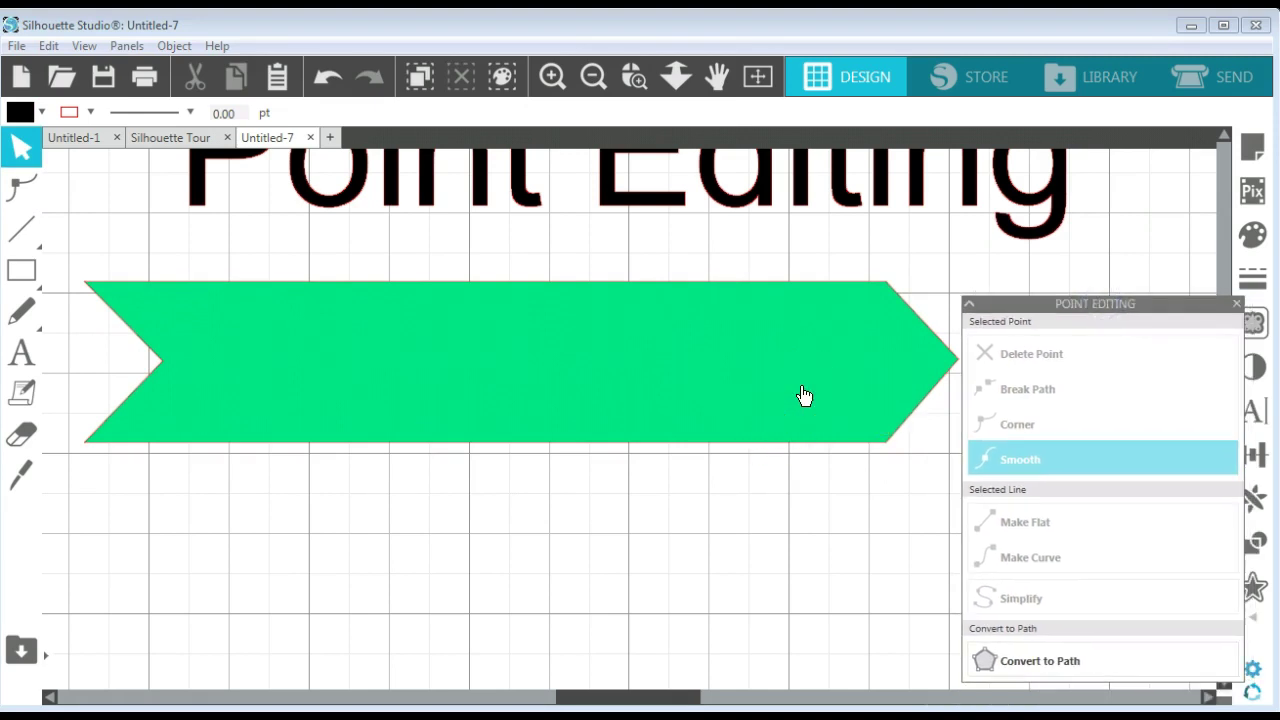
left_click(803, 398)
left_click(1057, 310)
Step: Select the green arrow banner, simplify its points, and remove it from the canvas
left_click(903, 426)
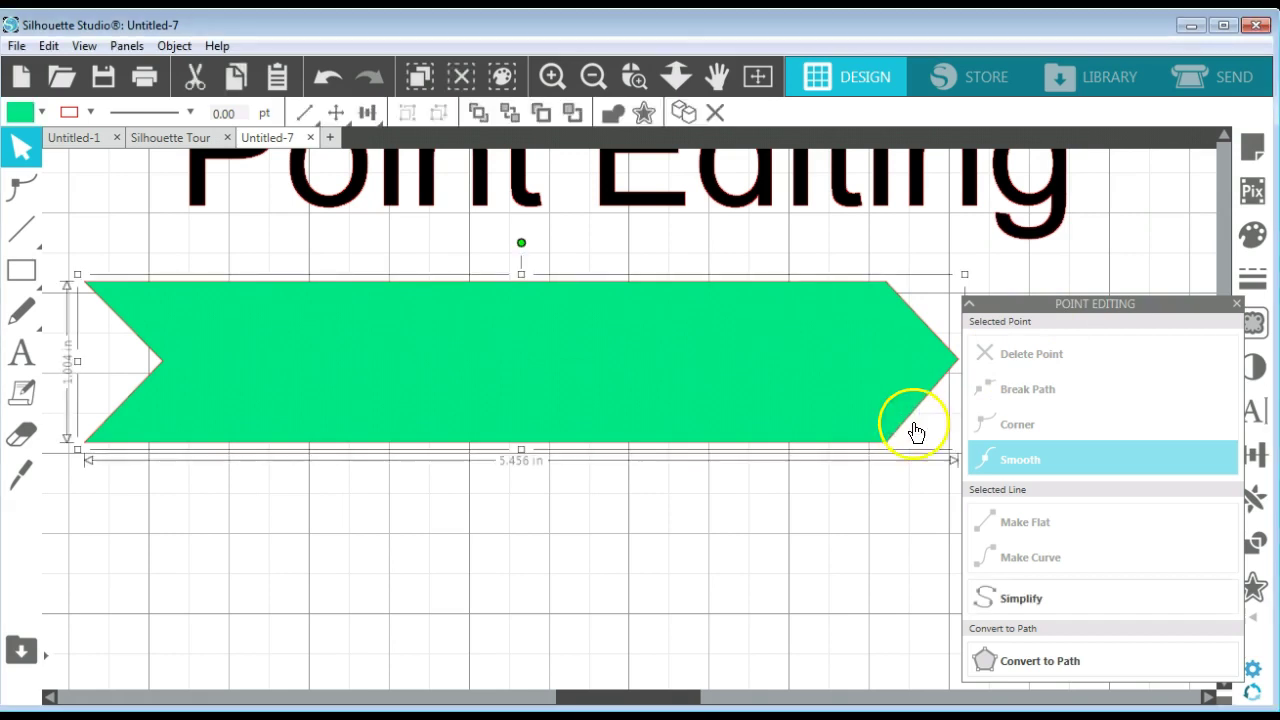
left_click(1050, 598)
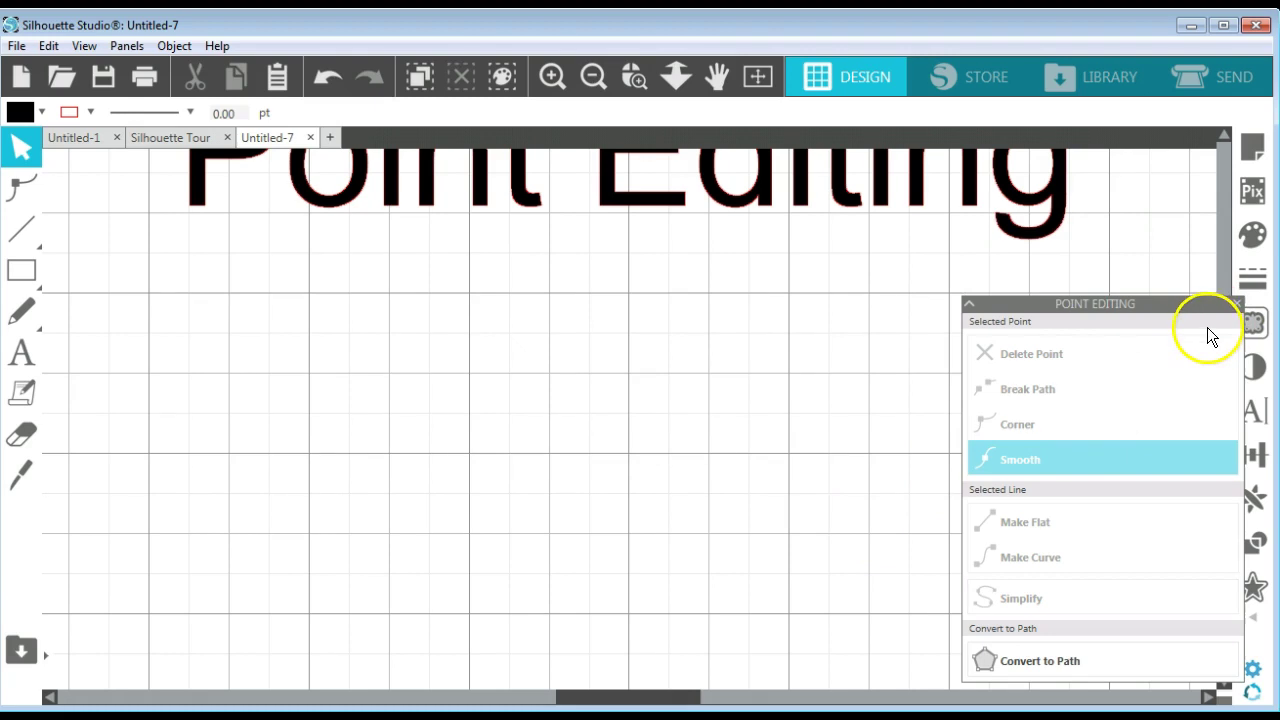
Step: Shift-drag a 1.547 in circle with the Ellipse tool and fill it teal
left_click(30, 278)
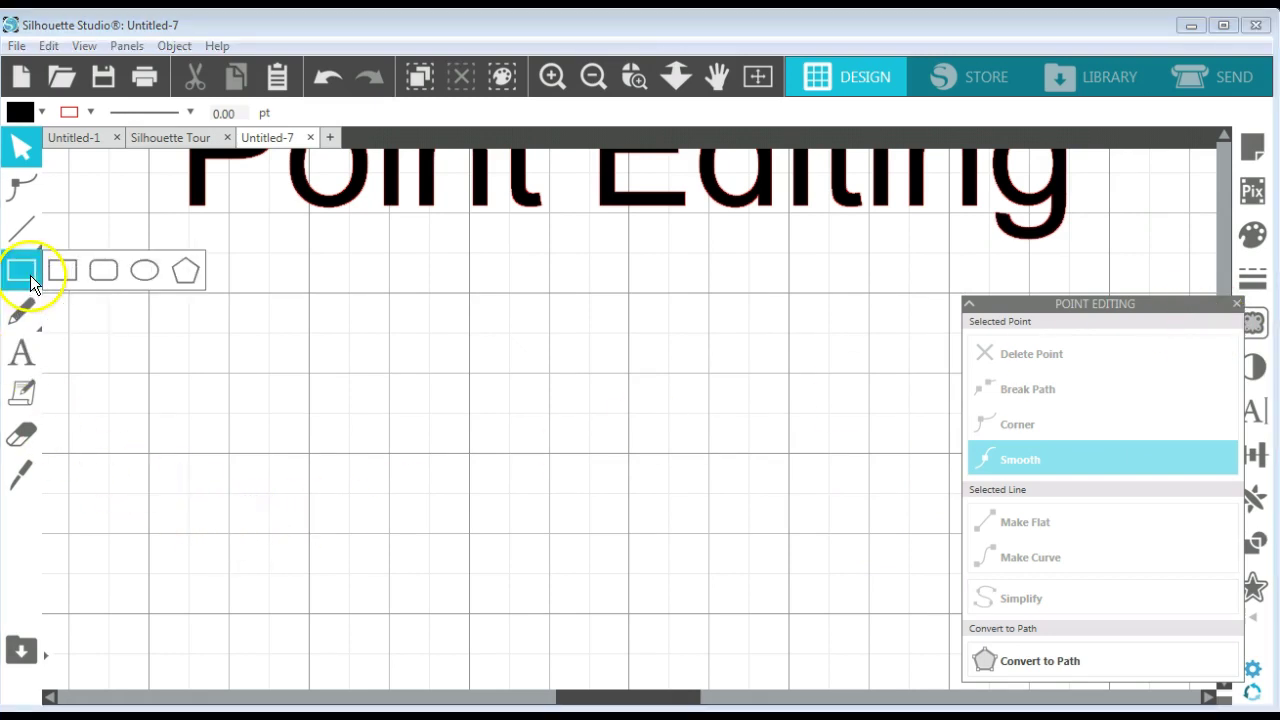
left_click(154, 271)
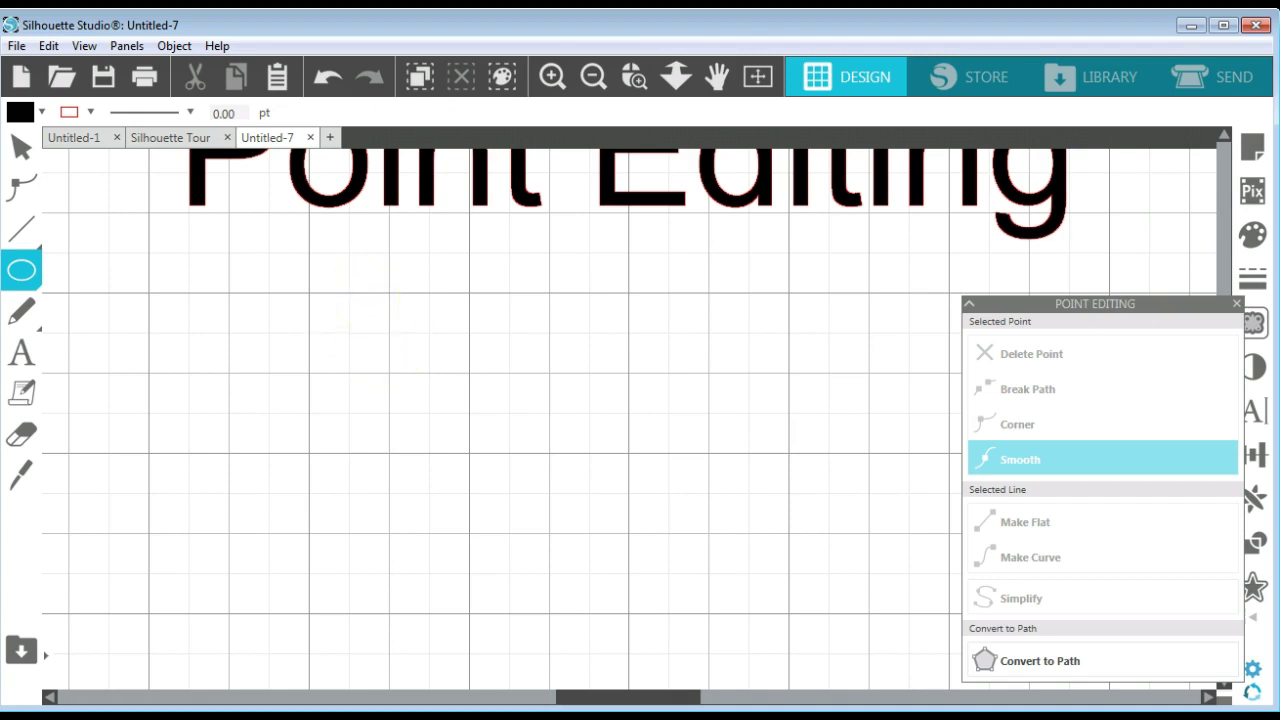
left_click_drag(363, 291, 580, 574)
key("v")
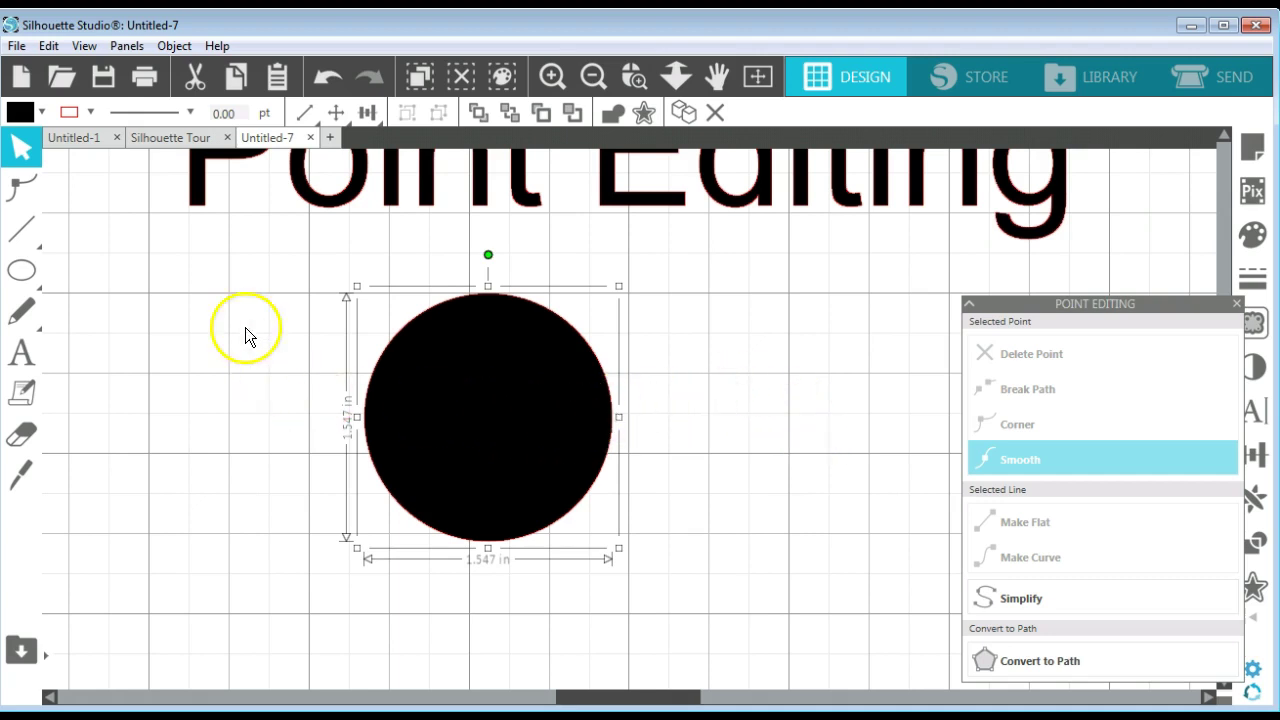
left_click(43, 110)
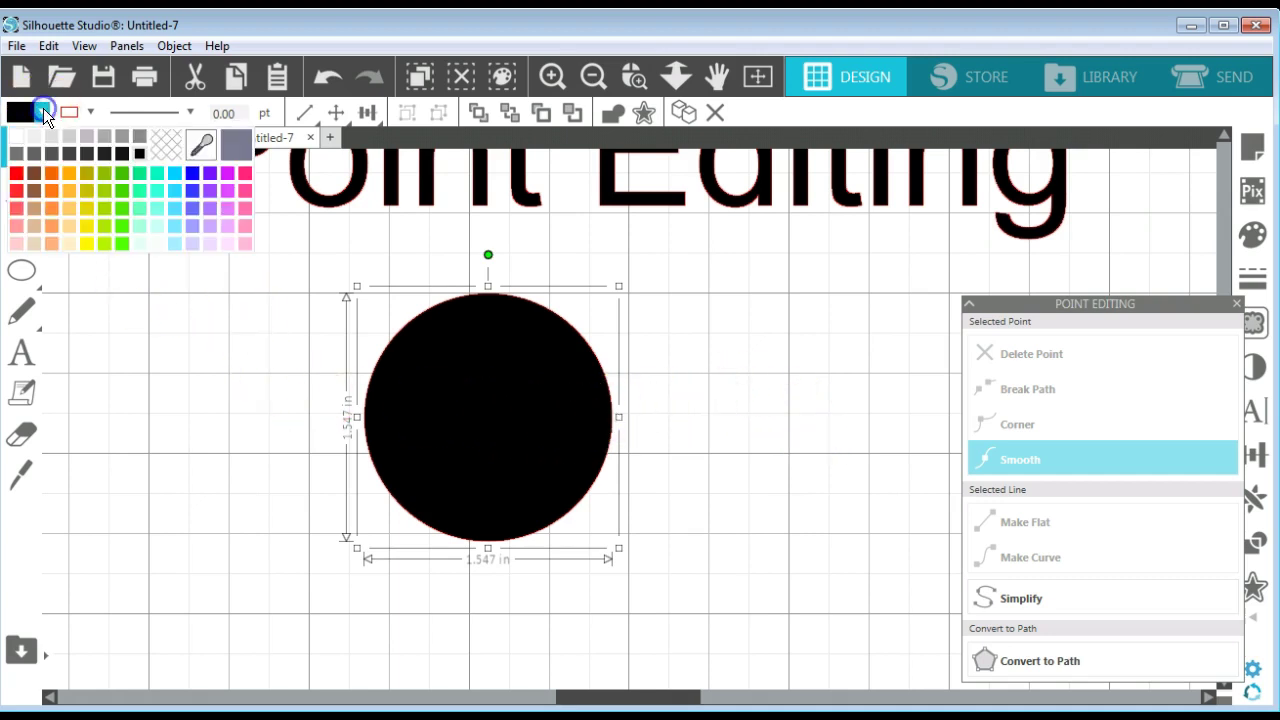
left_click(156, 172)
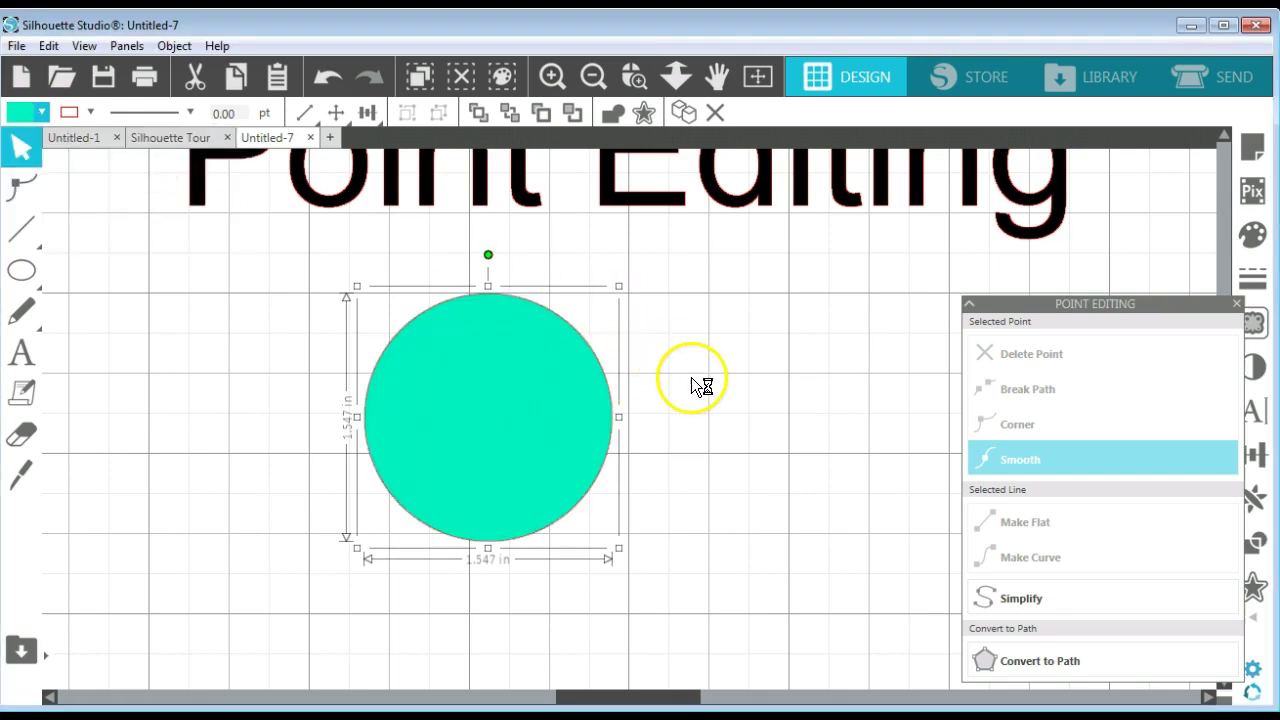
left_click_drag(595, 368, 482, 383)
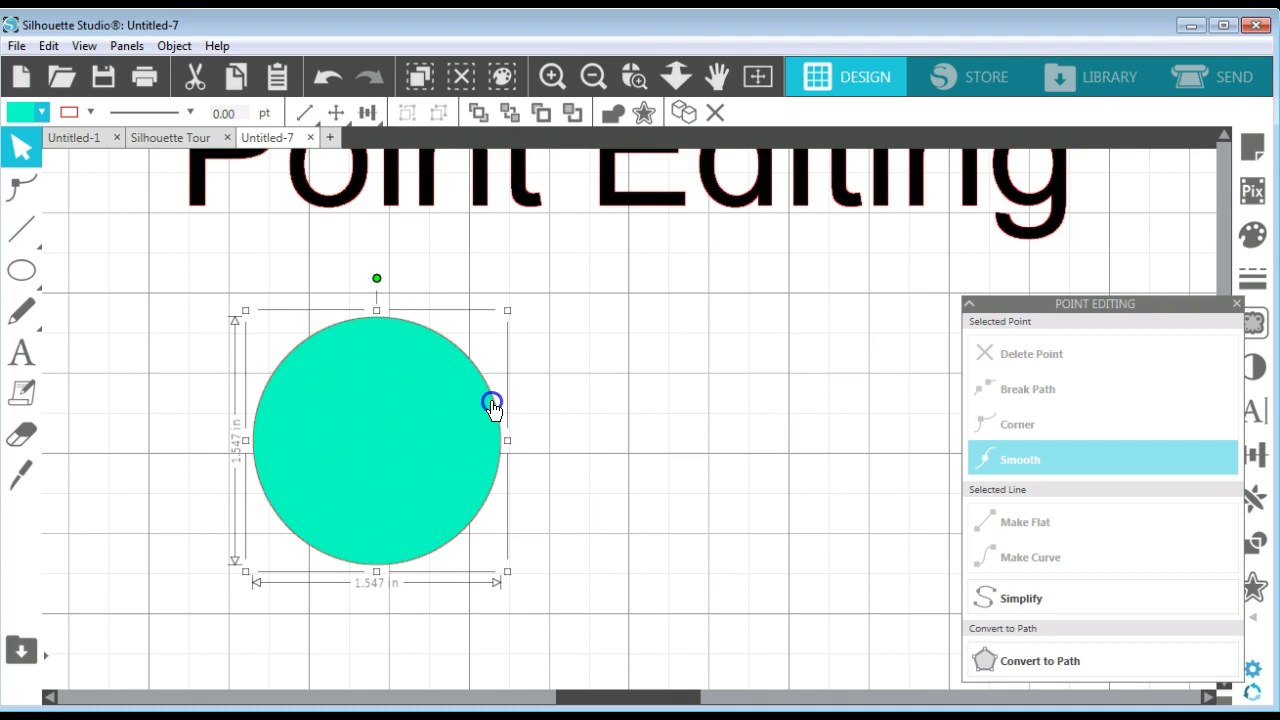
double_click(493, 408)
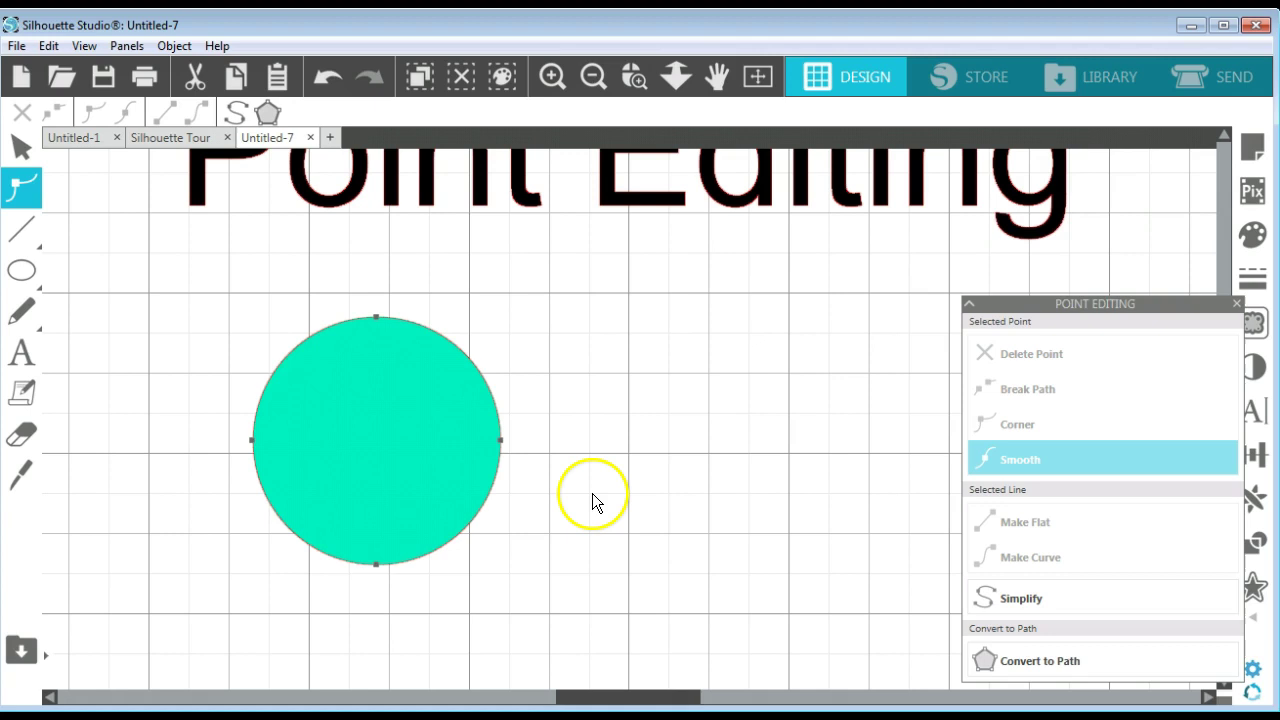
left_click(376, 317)
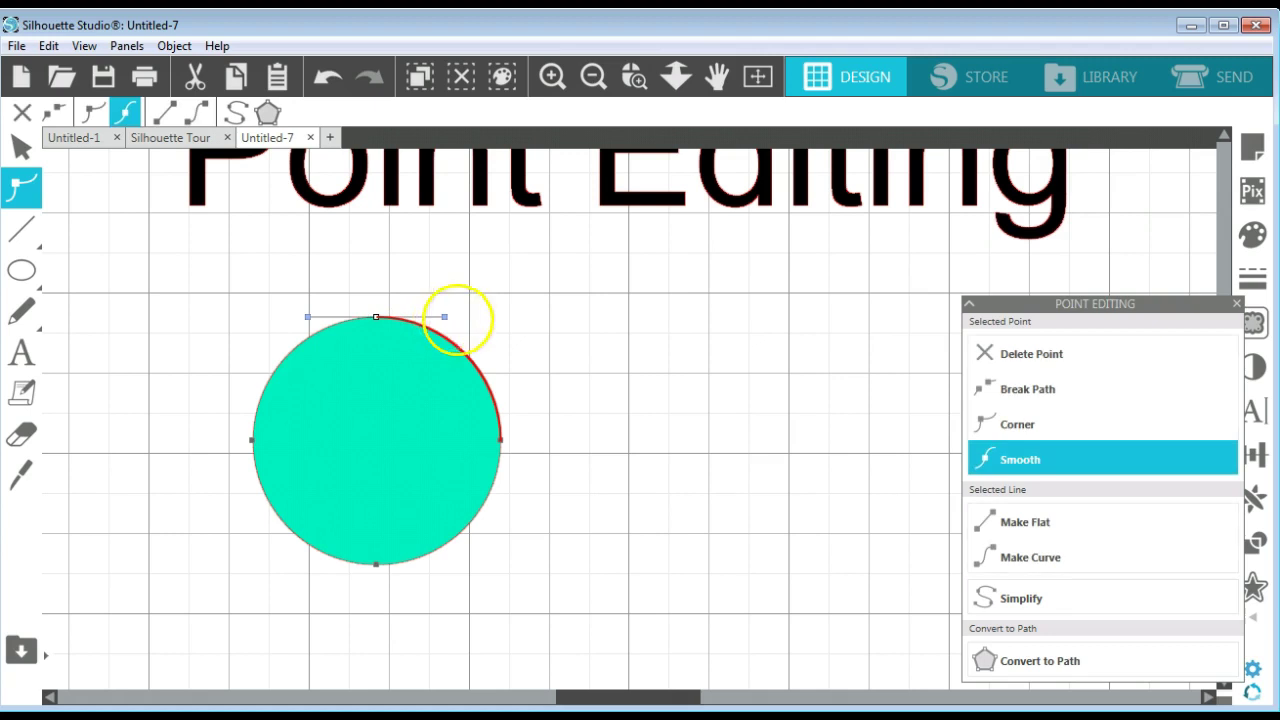
mouse_move(444, 317)
left_mouse_down()
mouse_move(491, 317)
mouse_move(442, 316)
mouse_move(485, 319)
mouse_move(459, 321)
left_mouse_up()
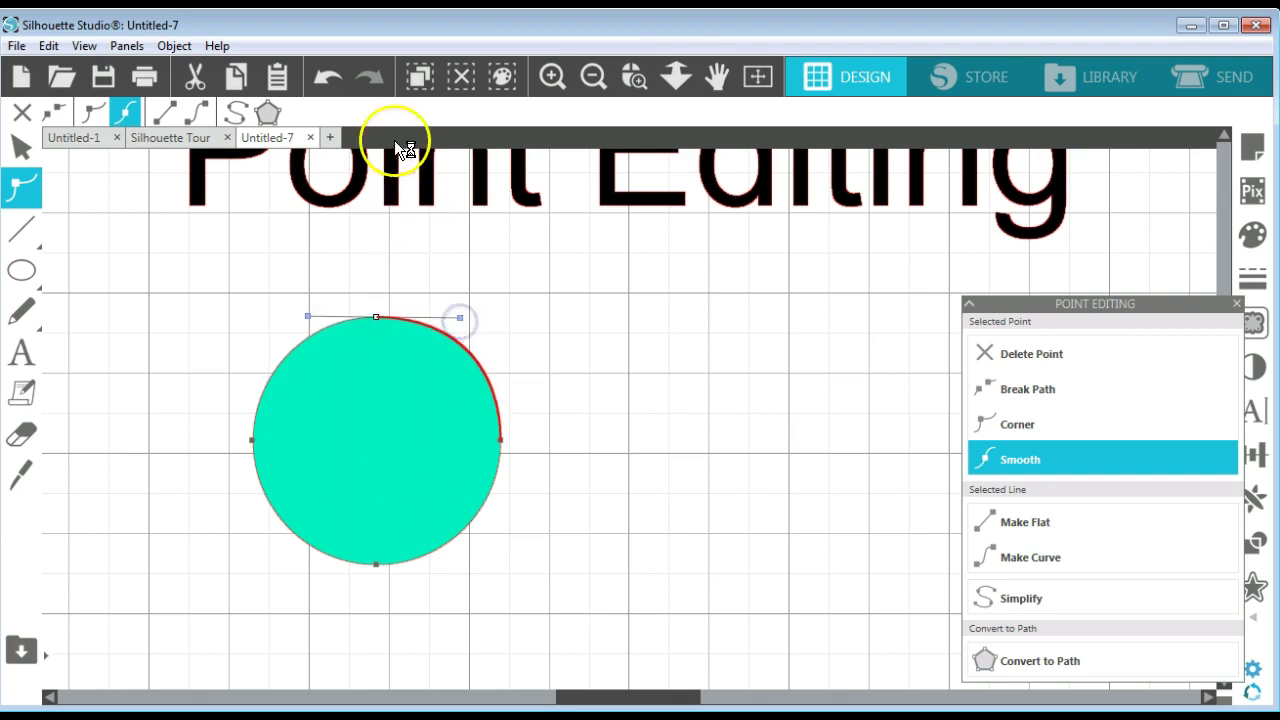
left_click(320, 87)
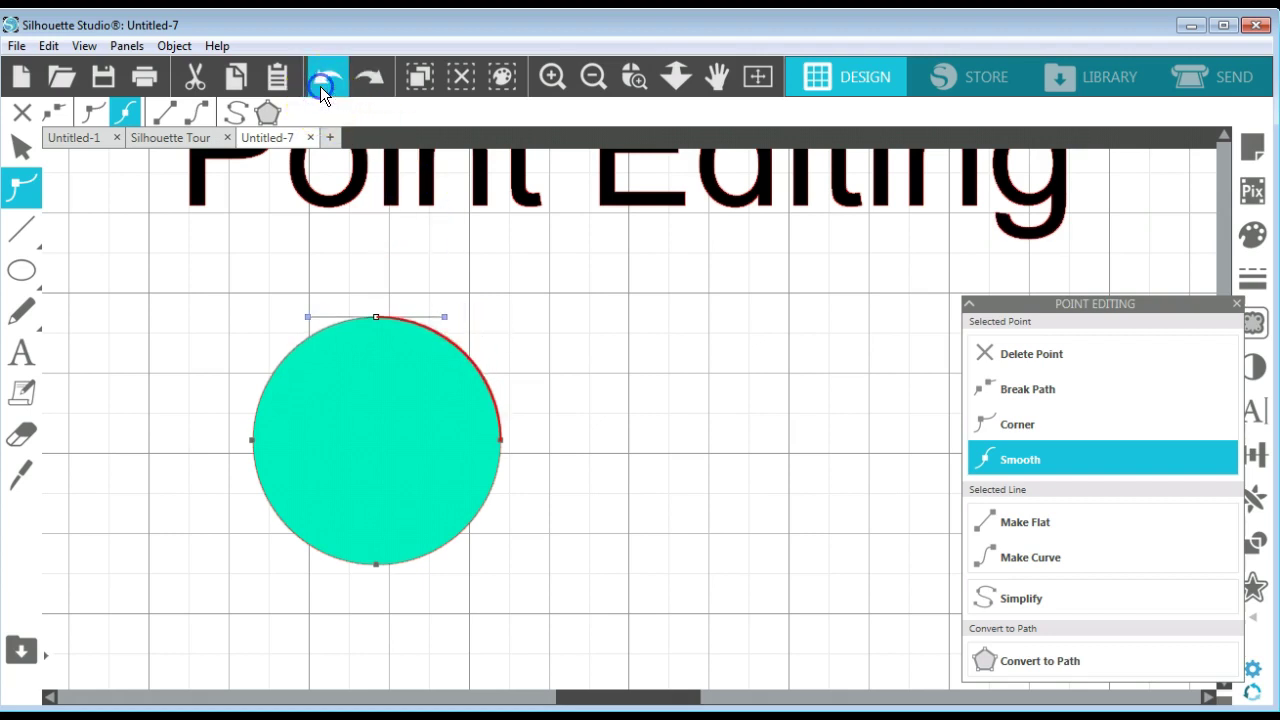
left_click(320, 86)
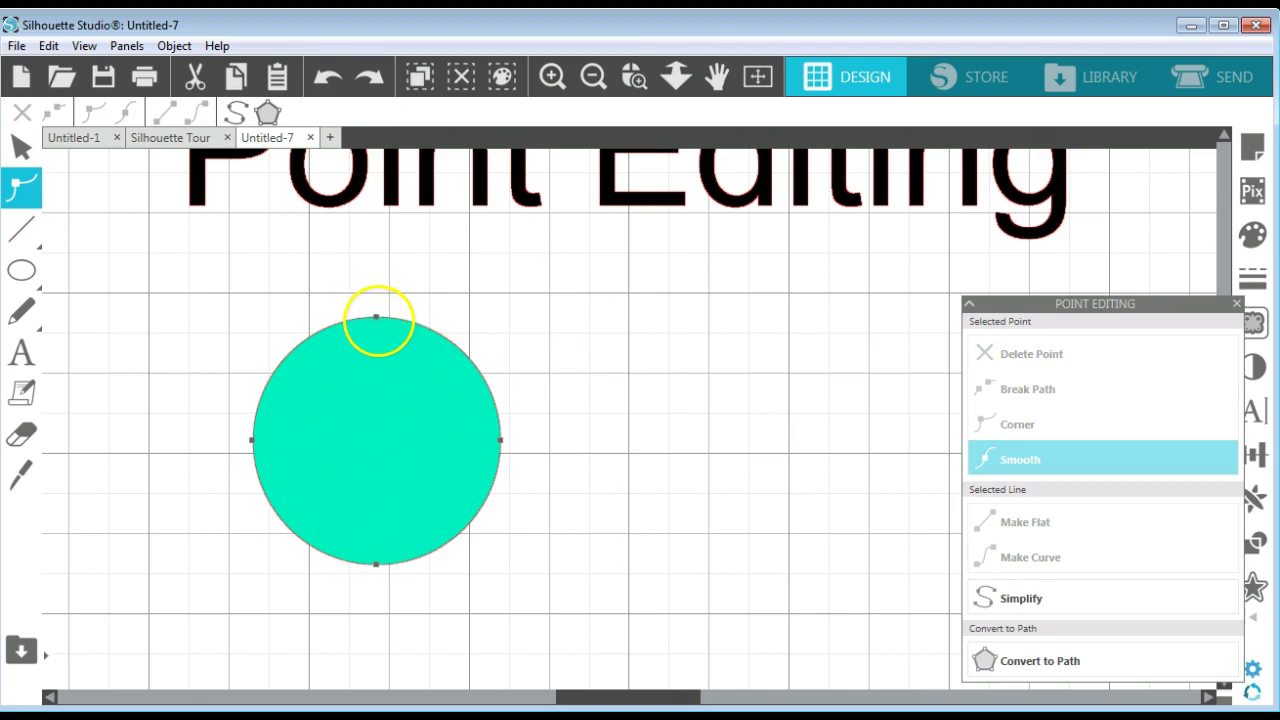
left_click(376, 318)
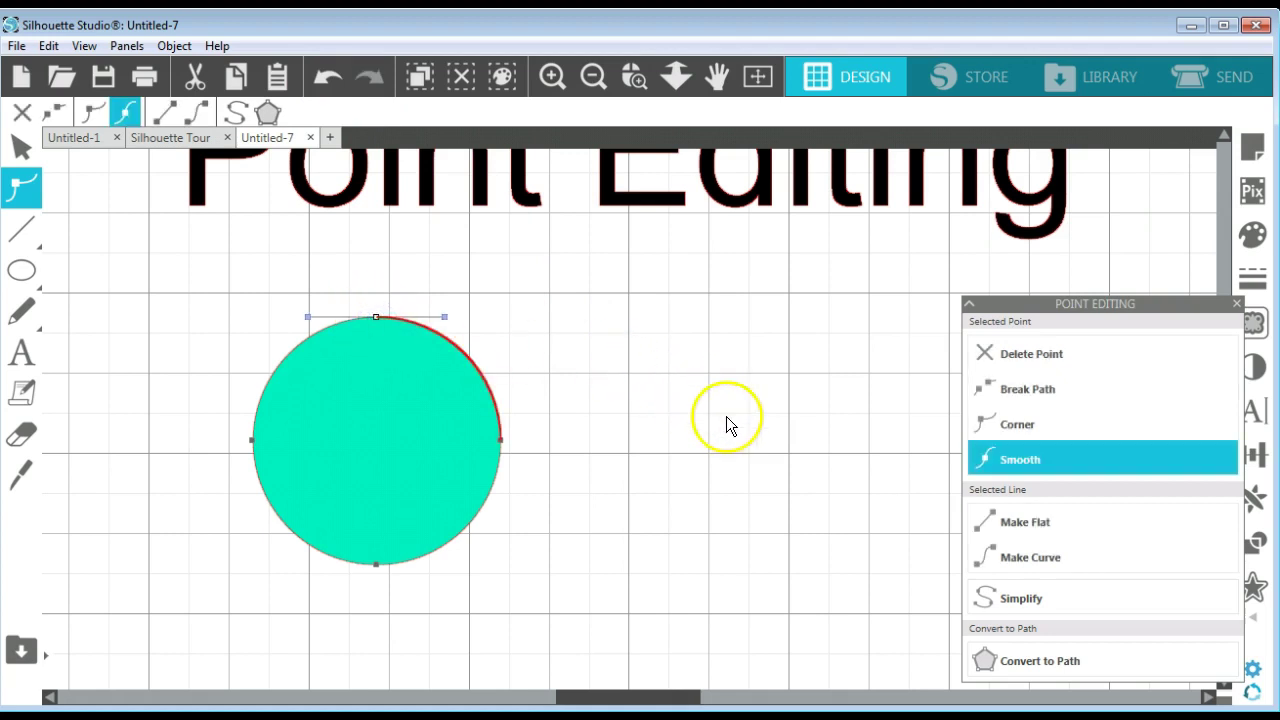
Step: Make the circle's top point a Corner and pull it up into a sharp peak
left_click_drag(1088, 310, 1052, 276)
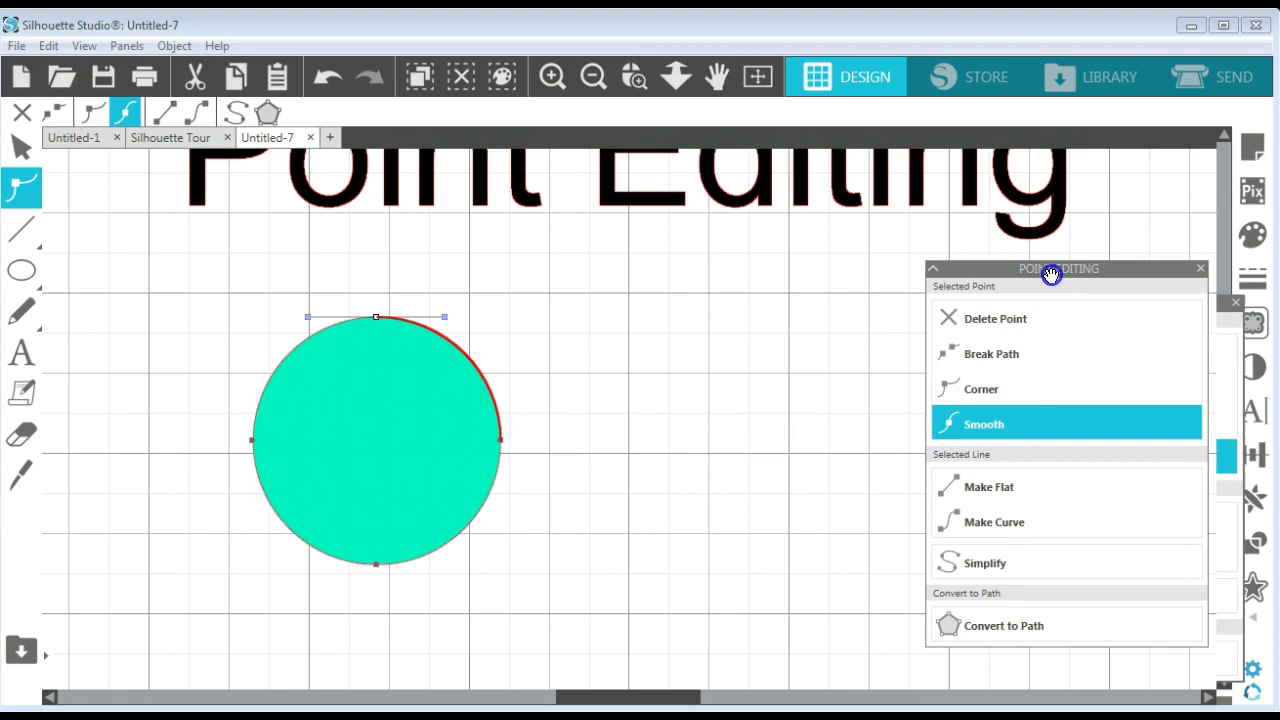
left_click(1008, 390)
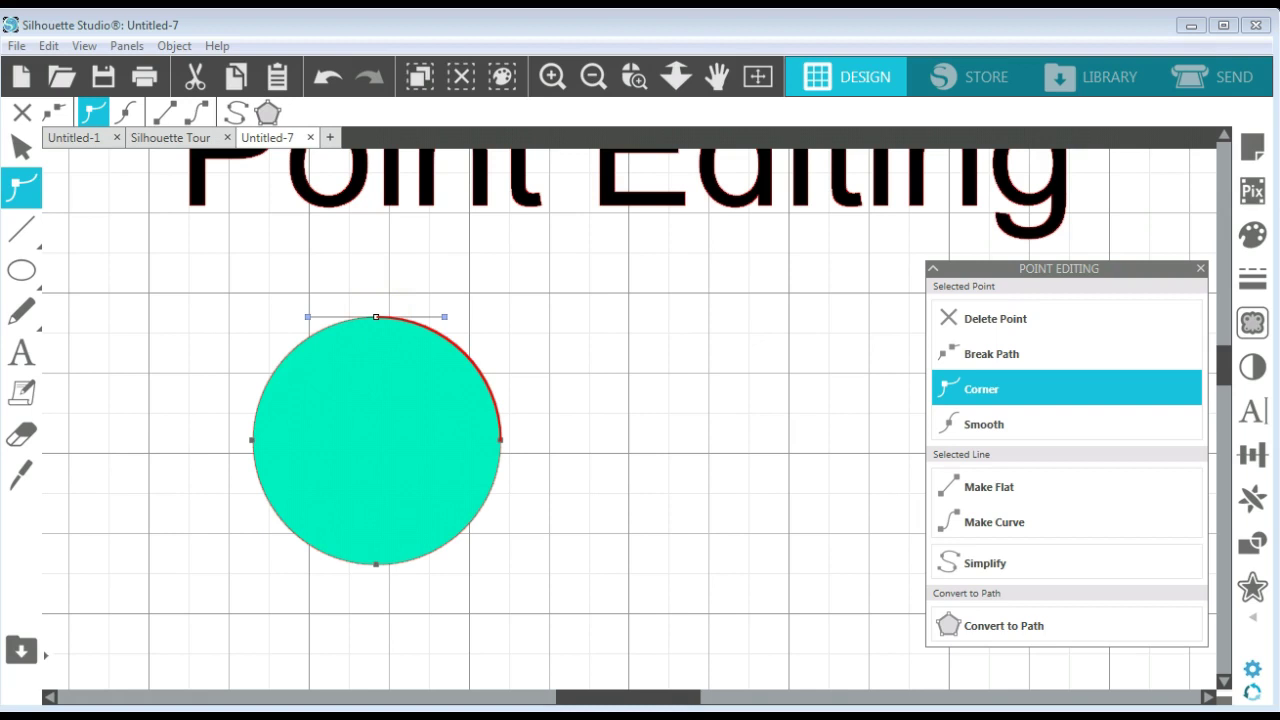
left_click_drag(375, 316, 423, 324)
left_click_drag(310, 257, 345, 317)
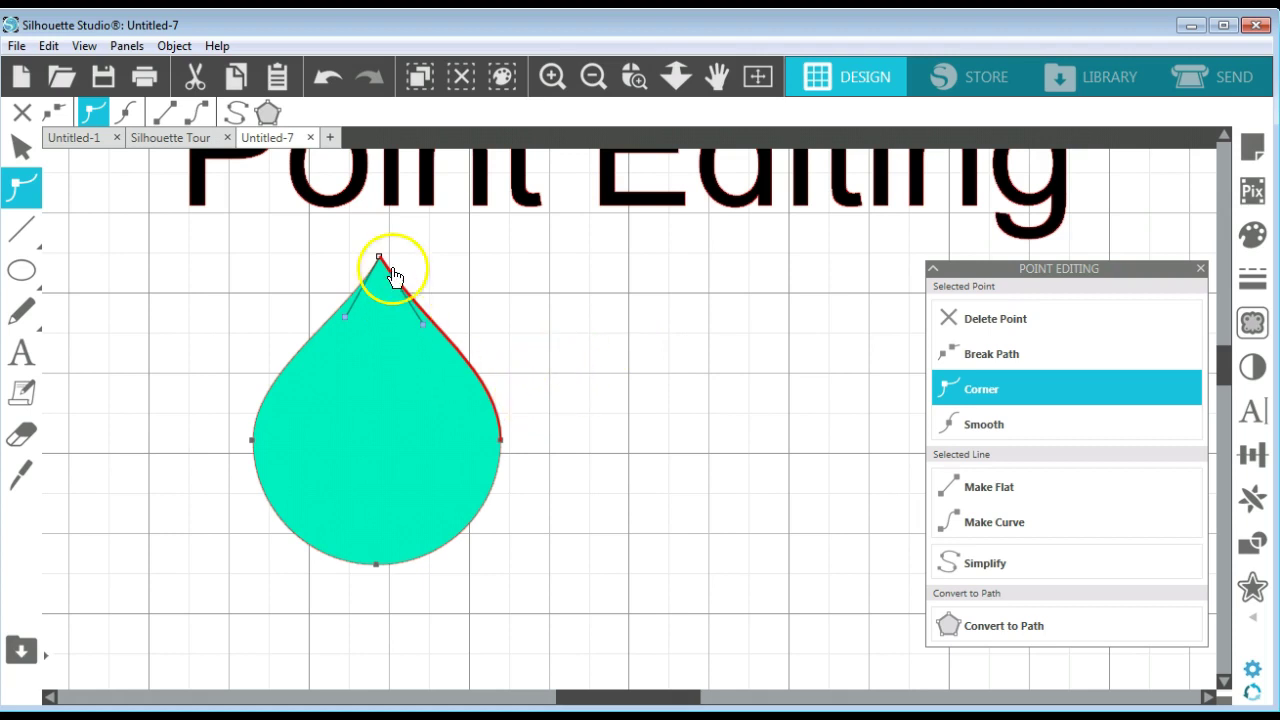
Step: Resize the teardrop to 1.223 in wide and 1.601 in tall
left_click(513, 474)
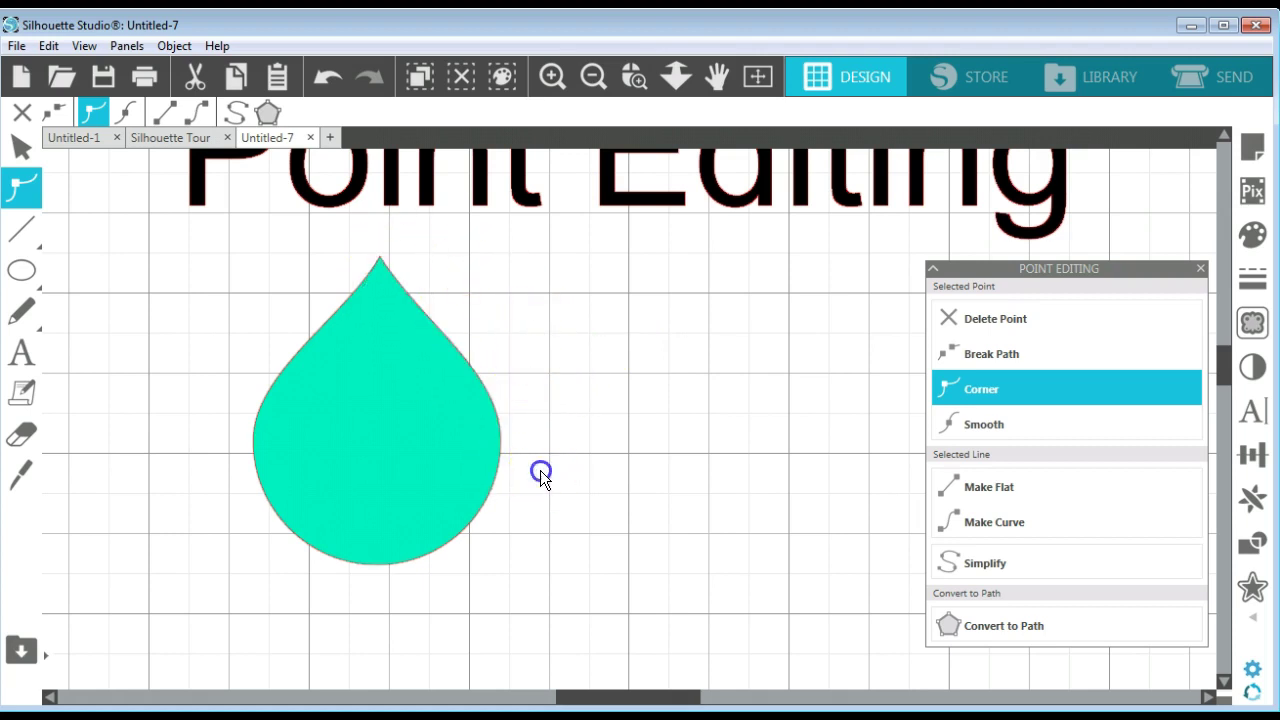
left_click(498, 450)
left_click_drag(507, 412, 478, 424)
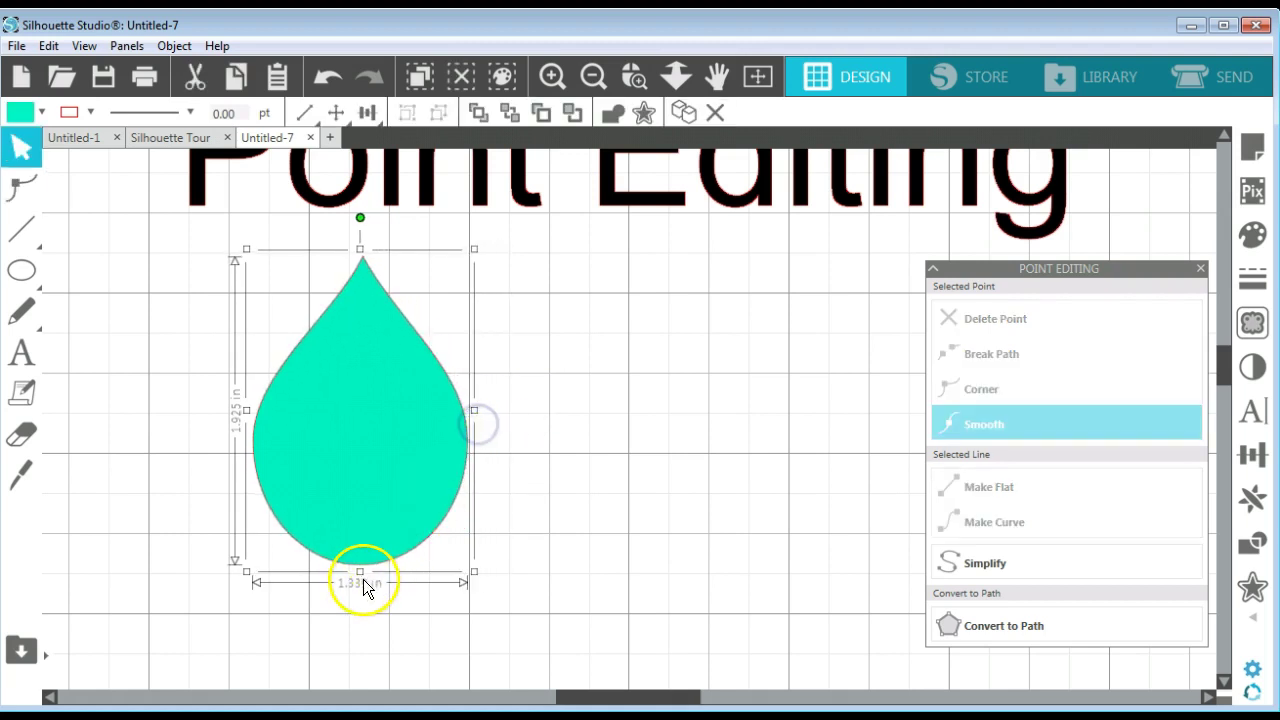
left_click_drag(360, 572, 355, 520)
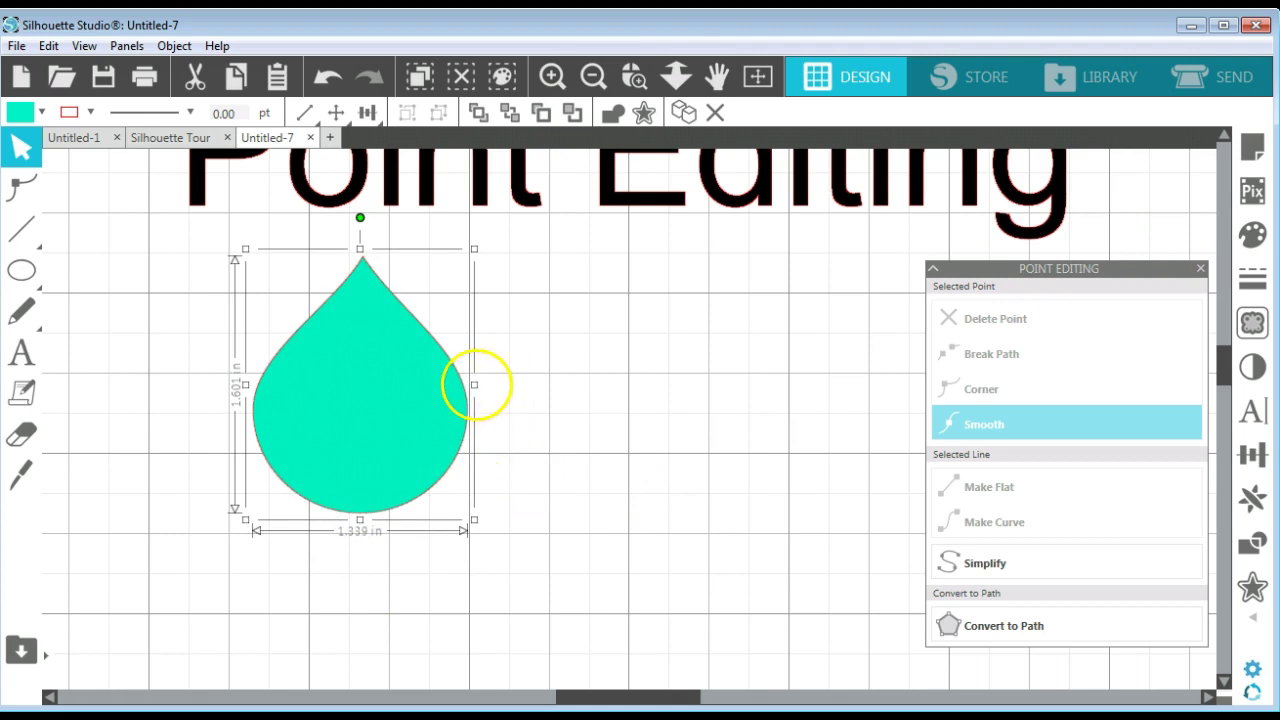
left_click_drag(473, 386, 455, 385)
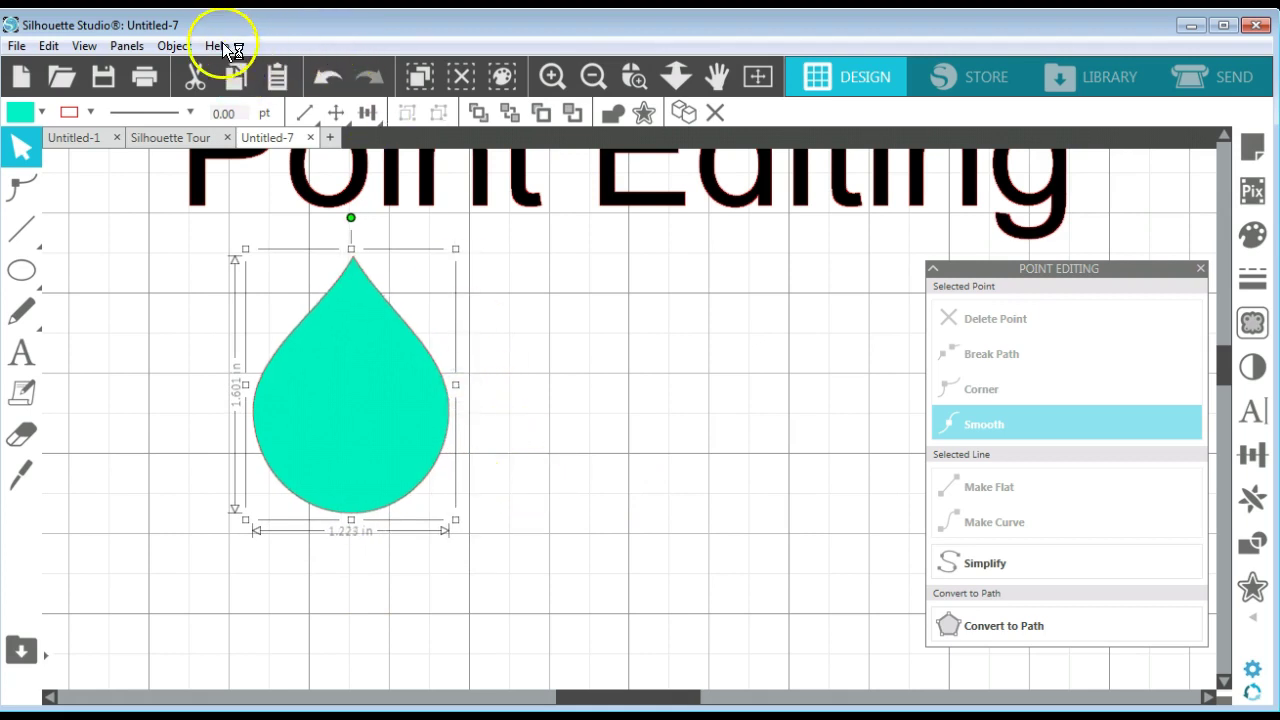
Step: Switch the view to Business Edition via Help > View In
left_click(217, 46)
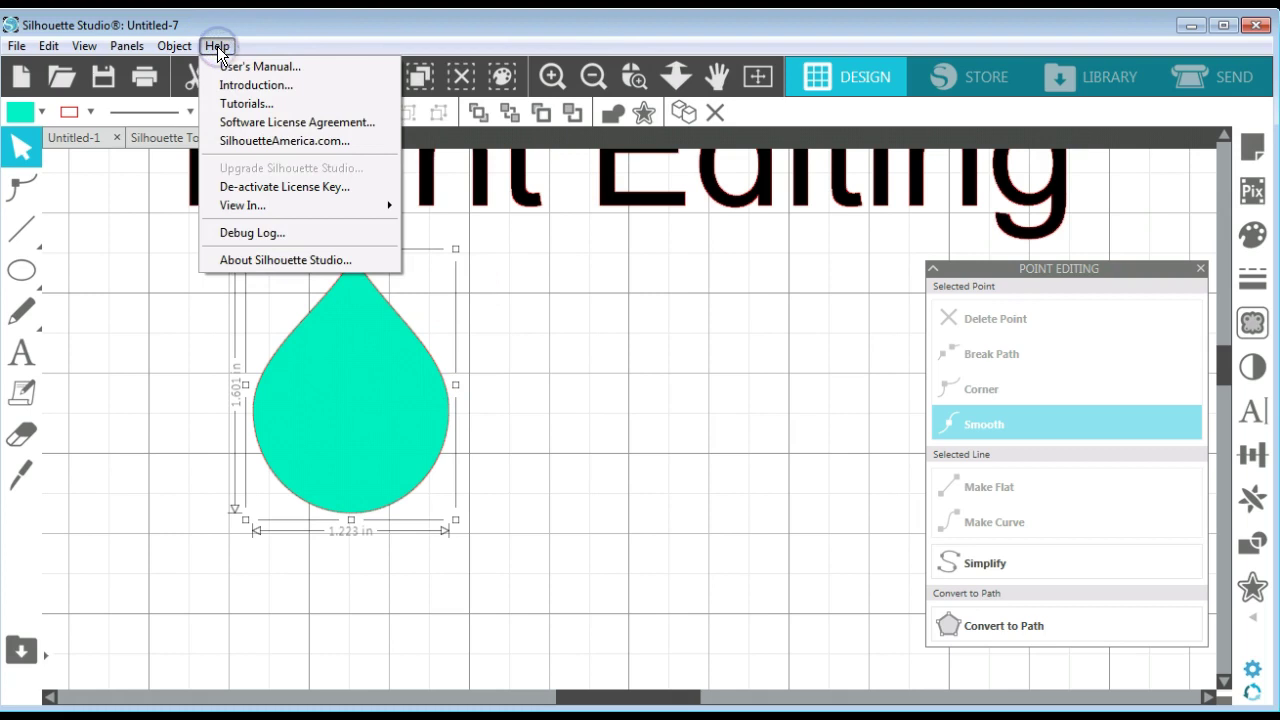
left_click(272, 207)
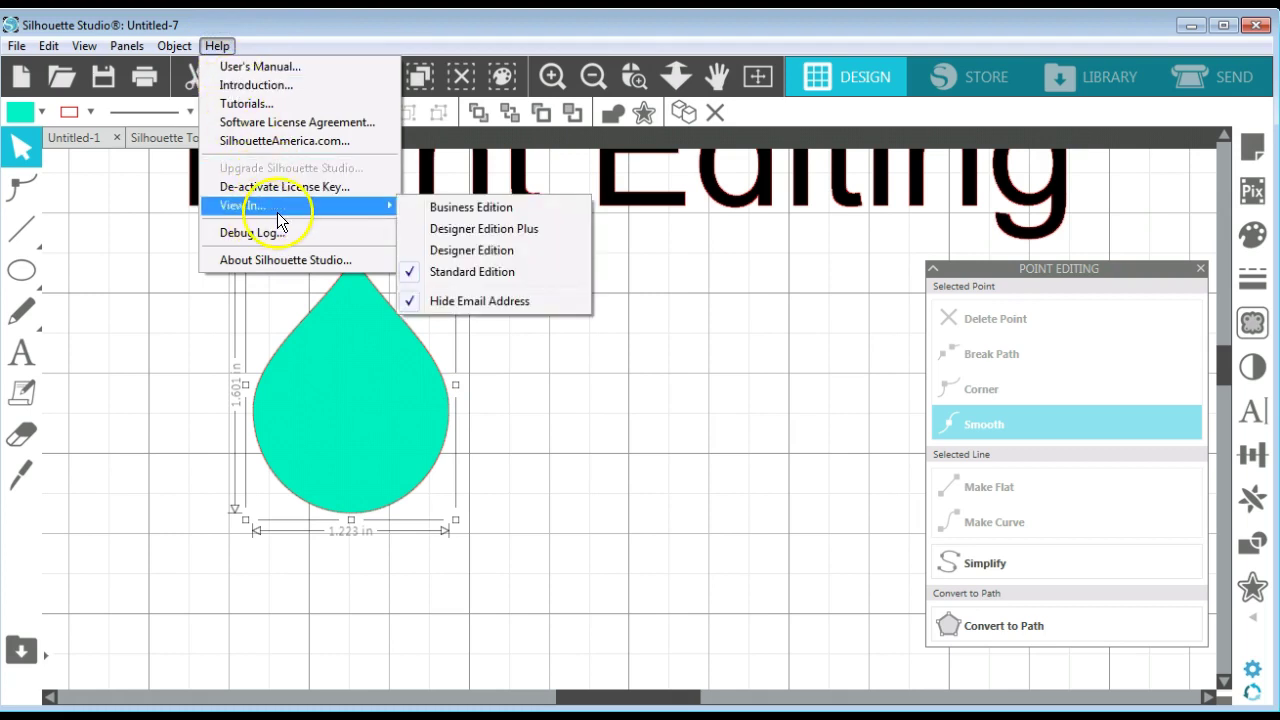
left_click(508, 208)
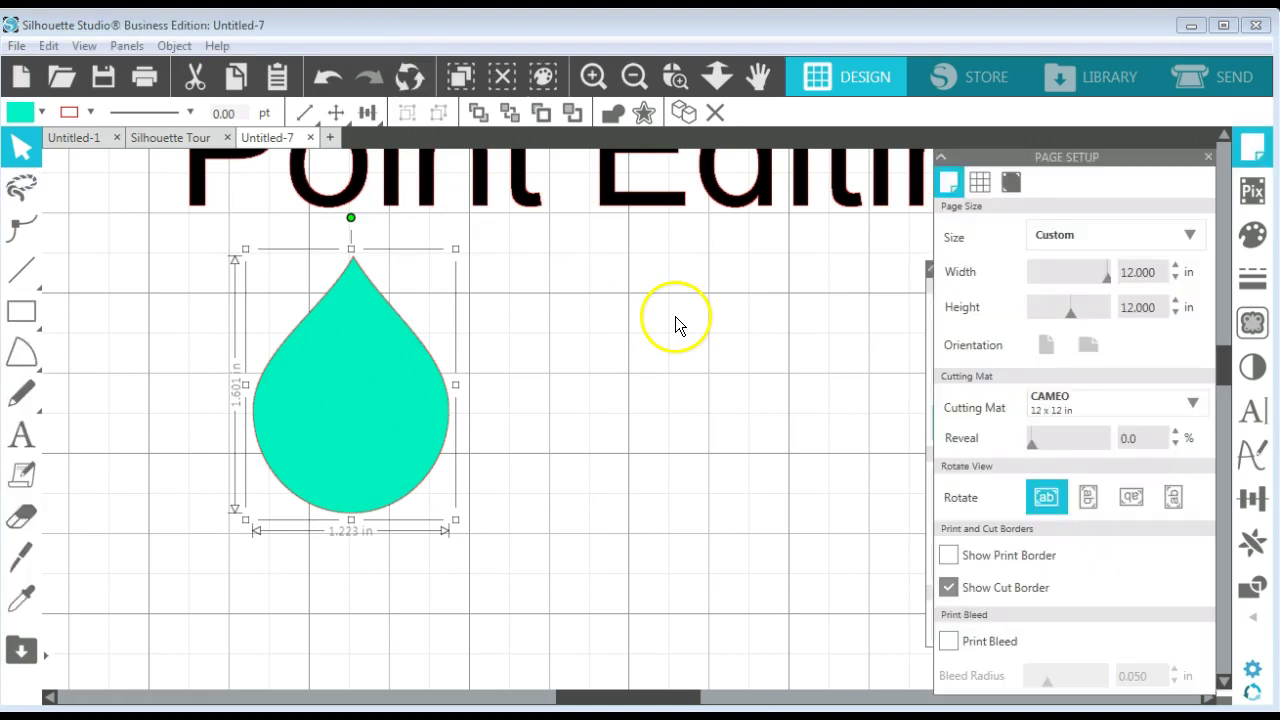
Step: Draw a ready-made teardrop from the Shapes library beside the teal drop, then delete it
left_click(34, 357)
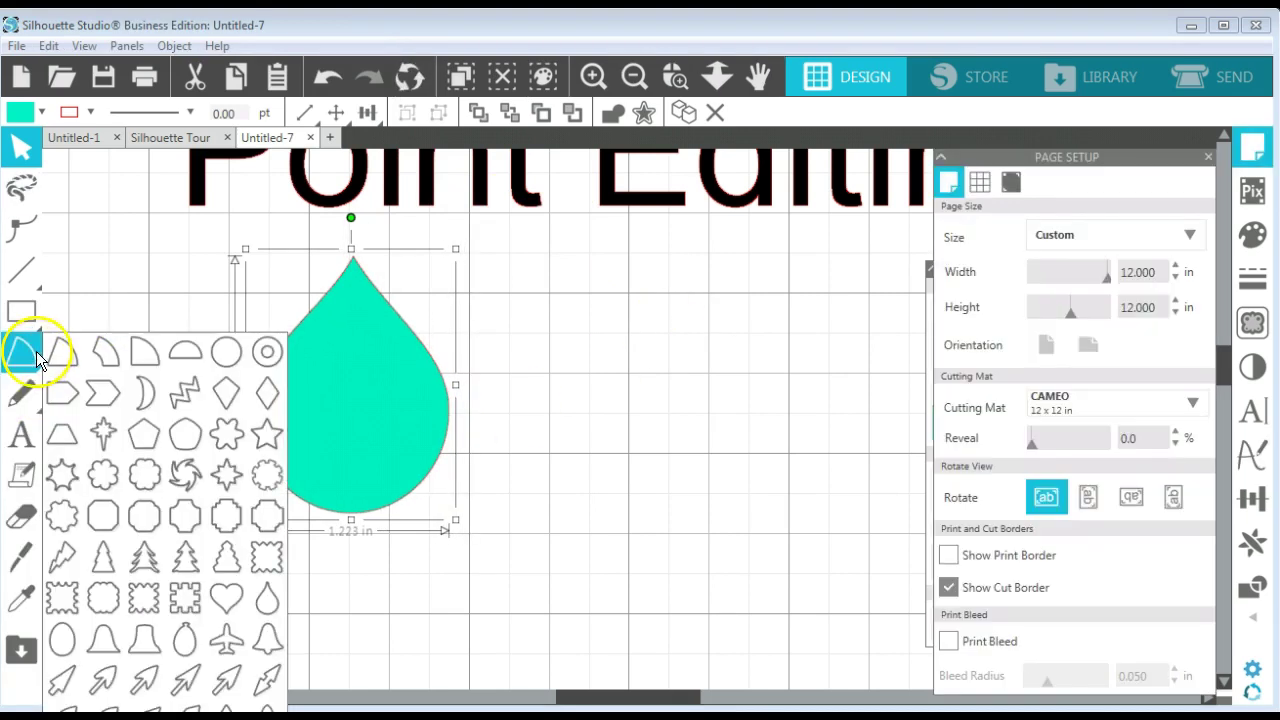
left_click(267, 434)
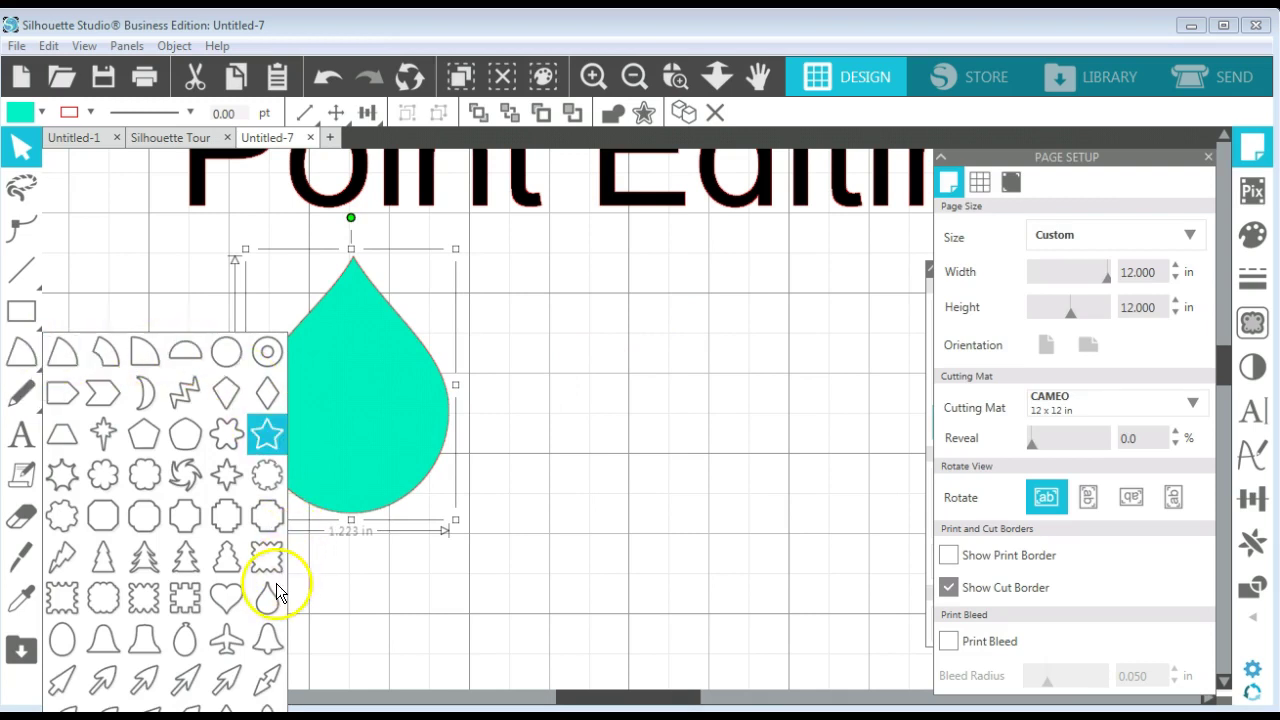
left_click(264, 602)
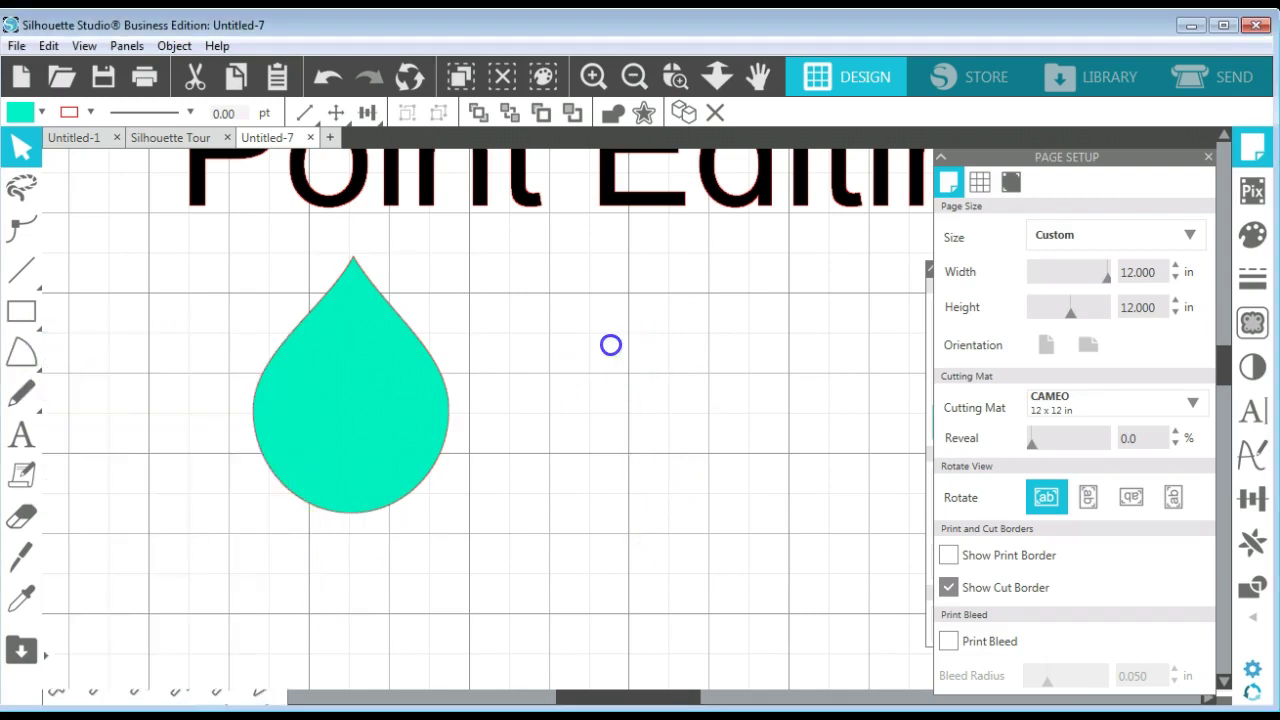
mouse_move(610, 345)
left_mouse_down()
mouse_move(593, 430)
mouse_move(634, 531)
mouse_move(600, 590)
left_mouse_up()
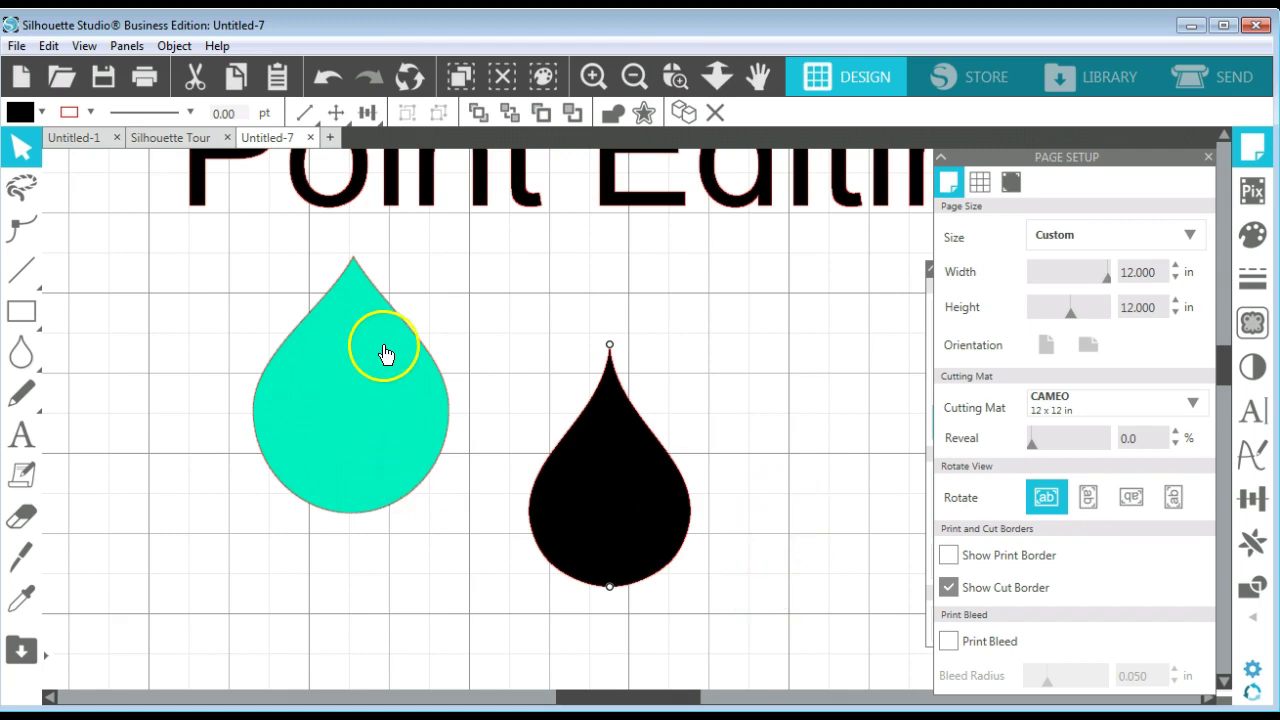
left_click(628, 438)
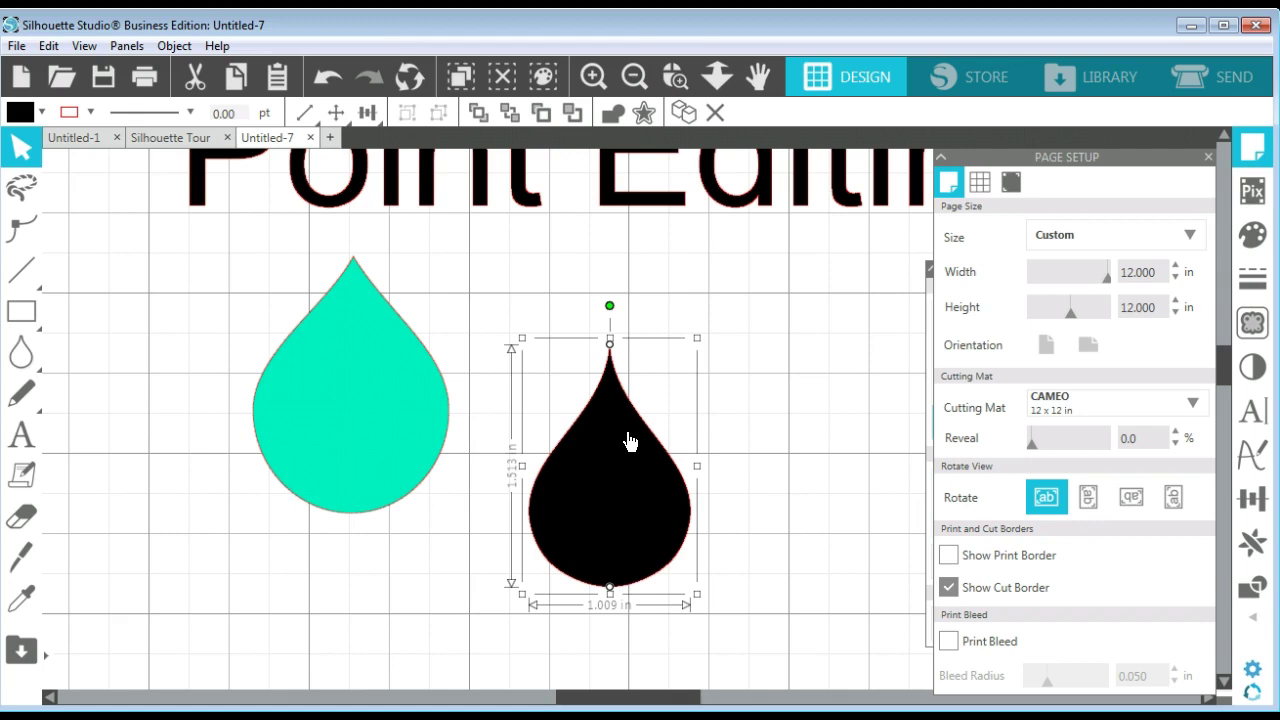
key("Delete")
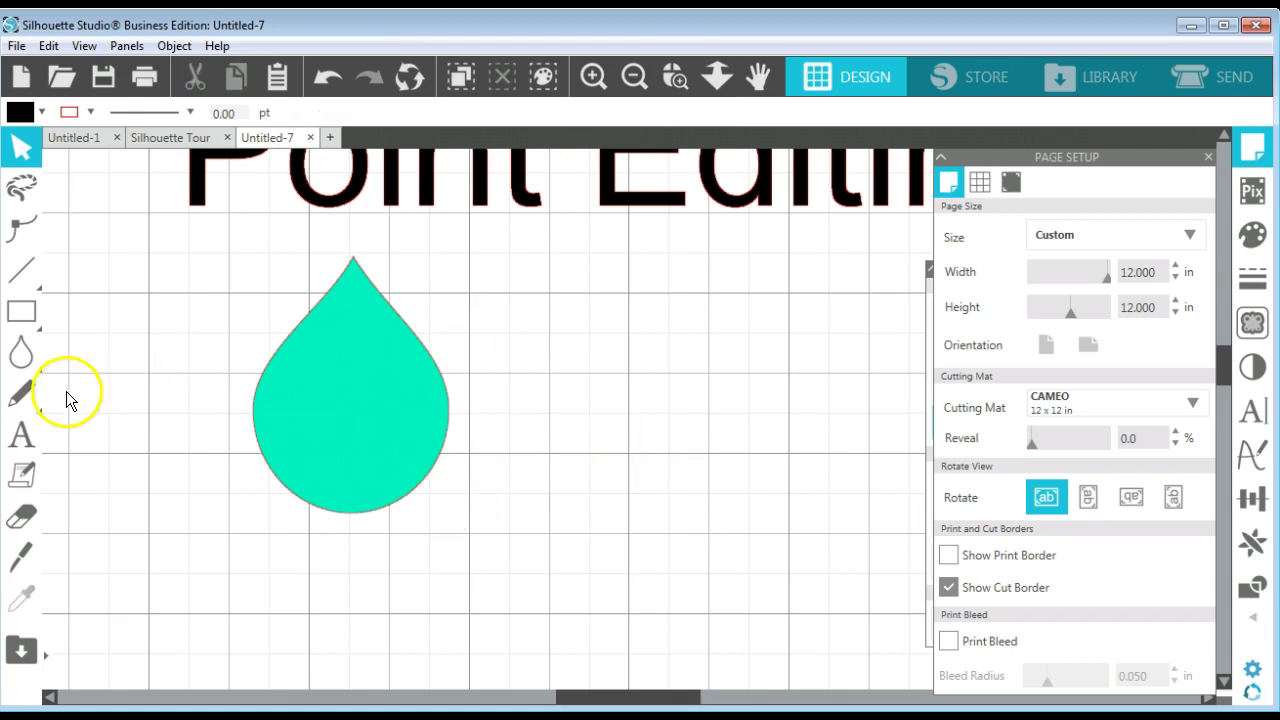
Step: Switch the view back to Standard Edition via Help > View In
left_click(224, 46)
mouse_move(288, 207)
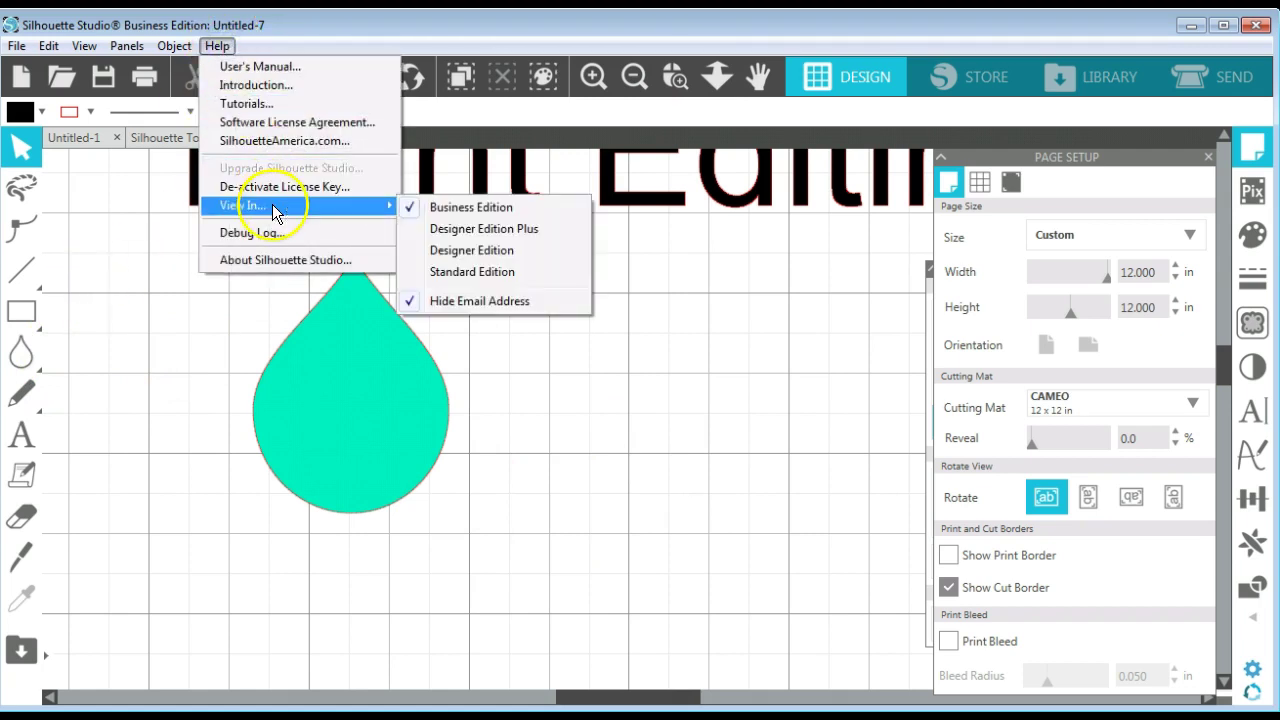
left_click(500, 271)
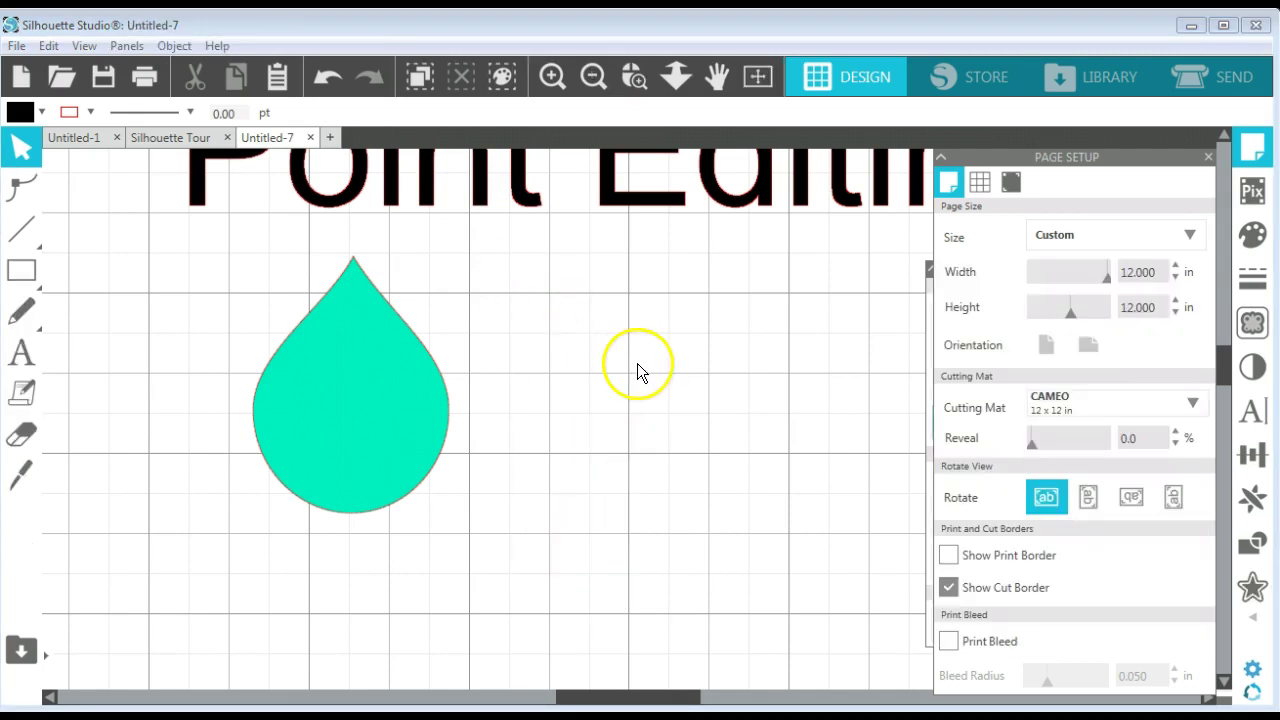
Step: Move the teal drop left, then delete it
mouse_move(22, 285)
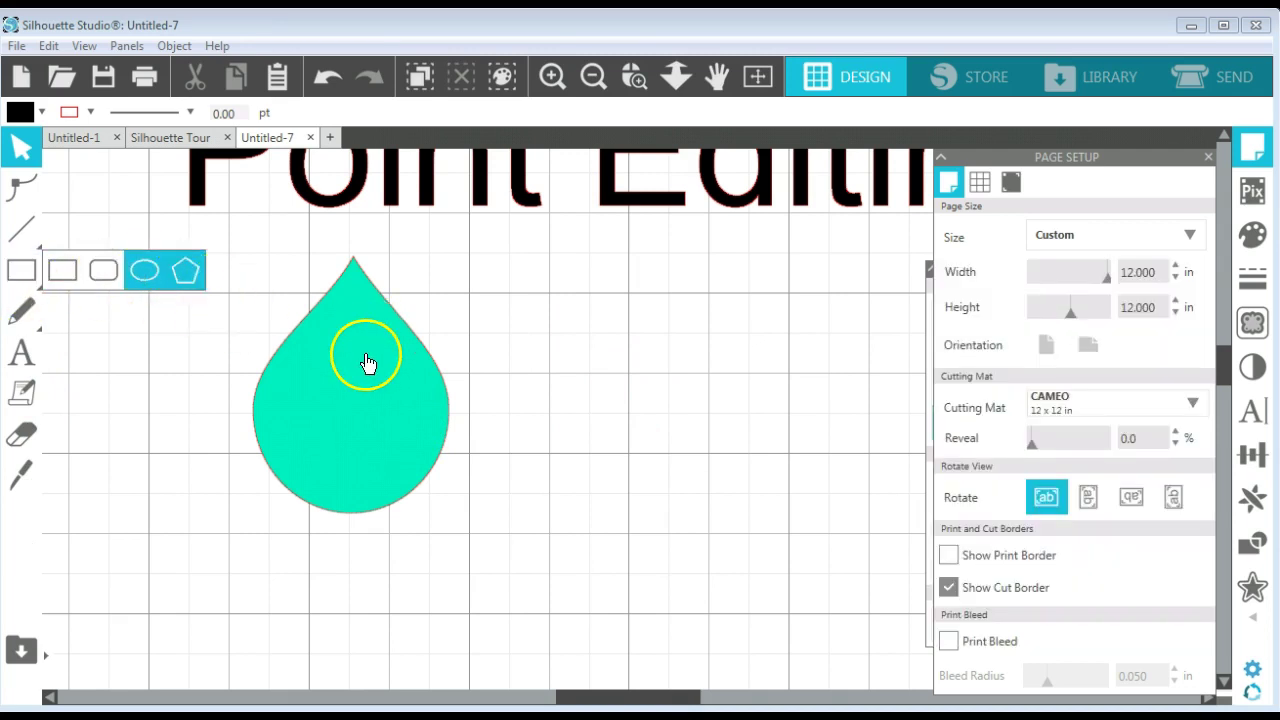
left_click_drag(371, 354, 242, 344)
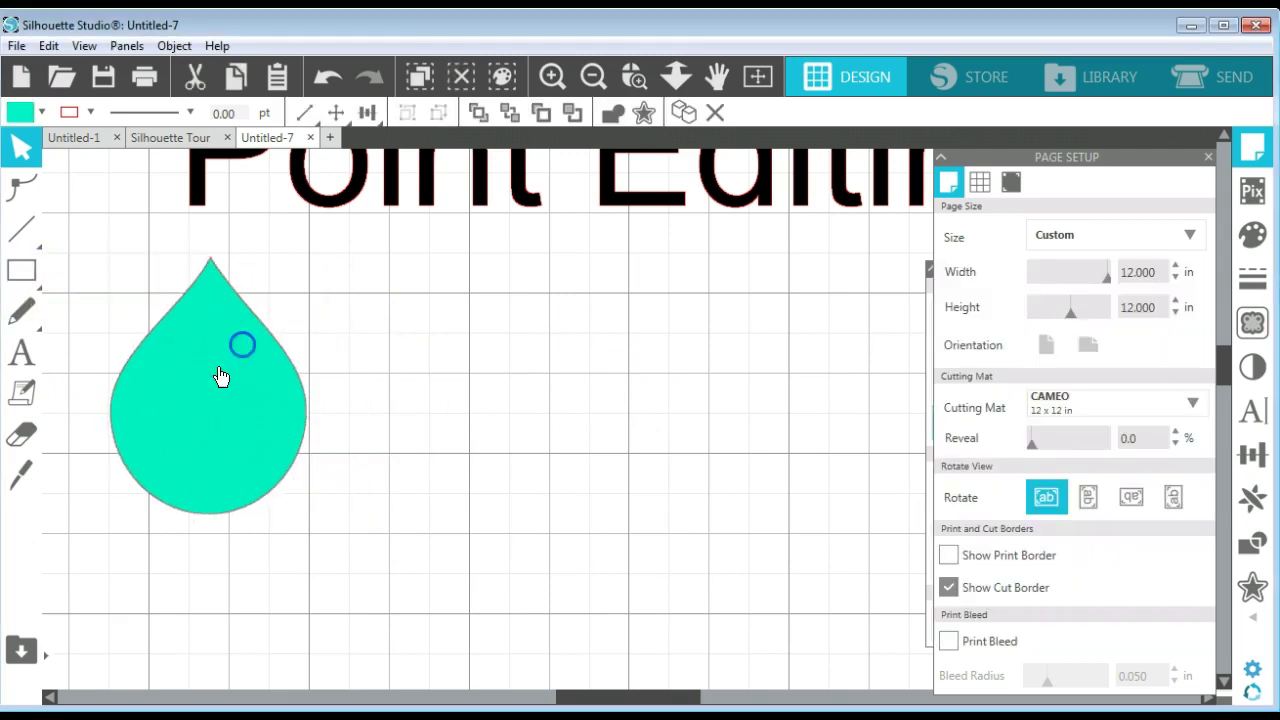
left_click(263, 401)
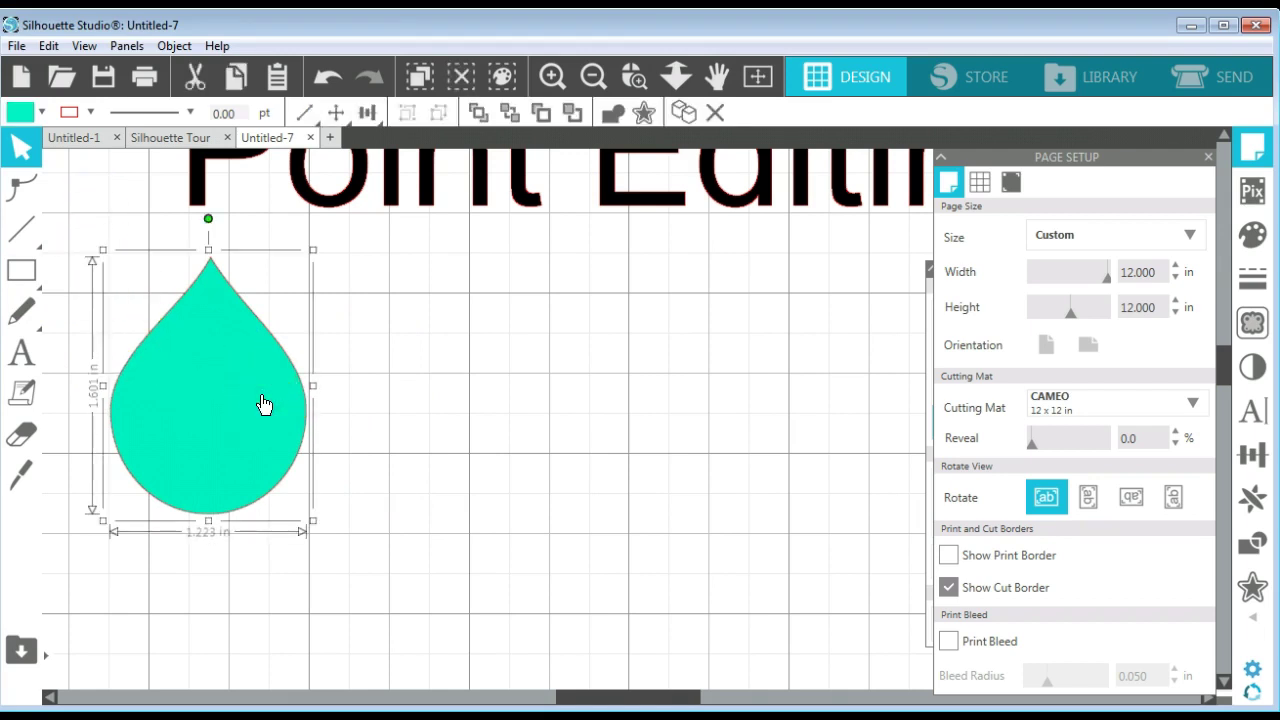
key("Delete")
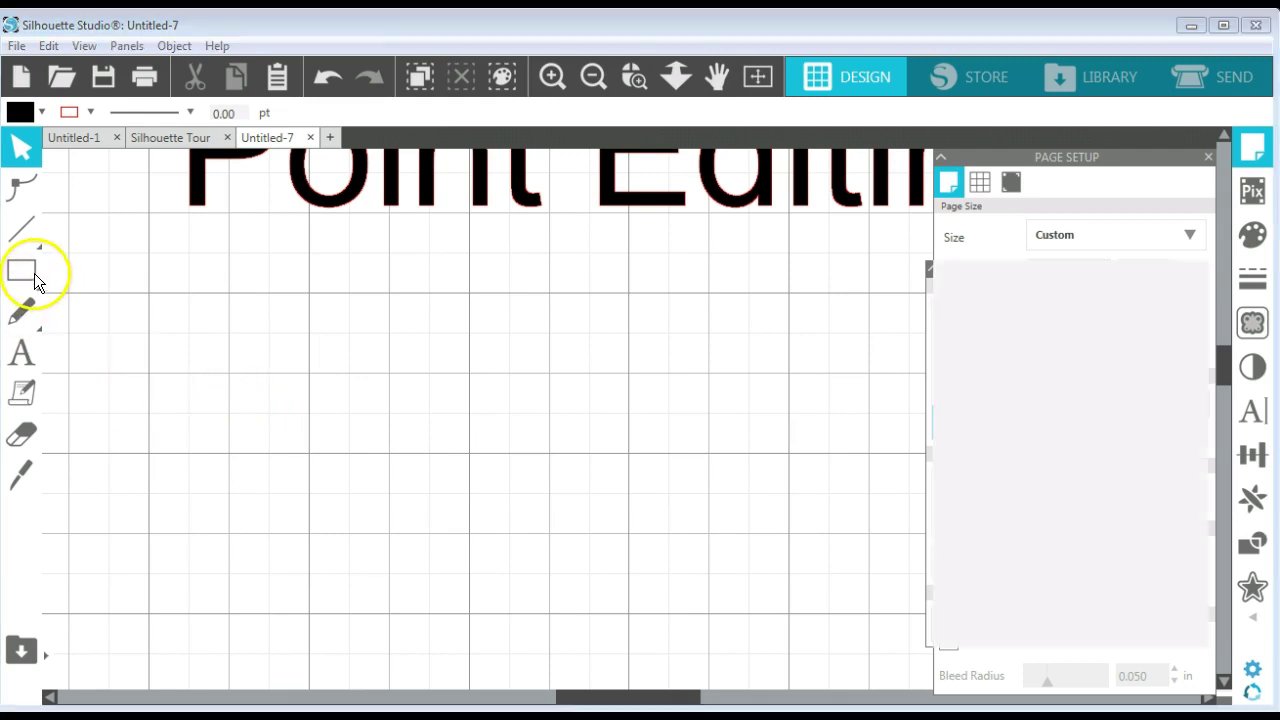
Step: Draw a 1.571 in circle with the Ellipse tool, discarding a first unwanted oval
left_click_drag(30, 270, 149, 279)
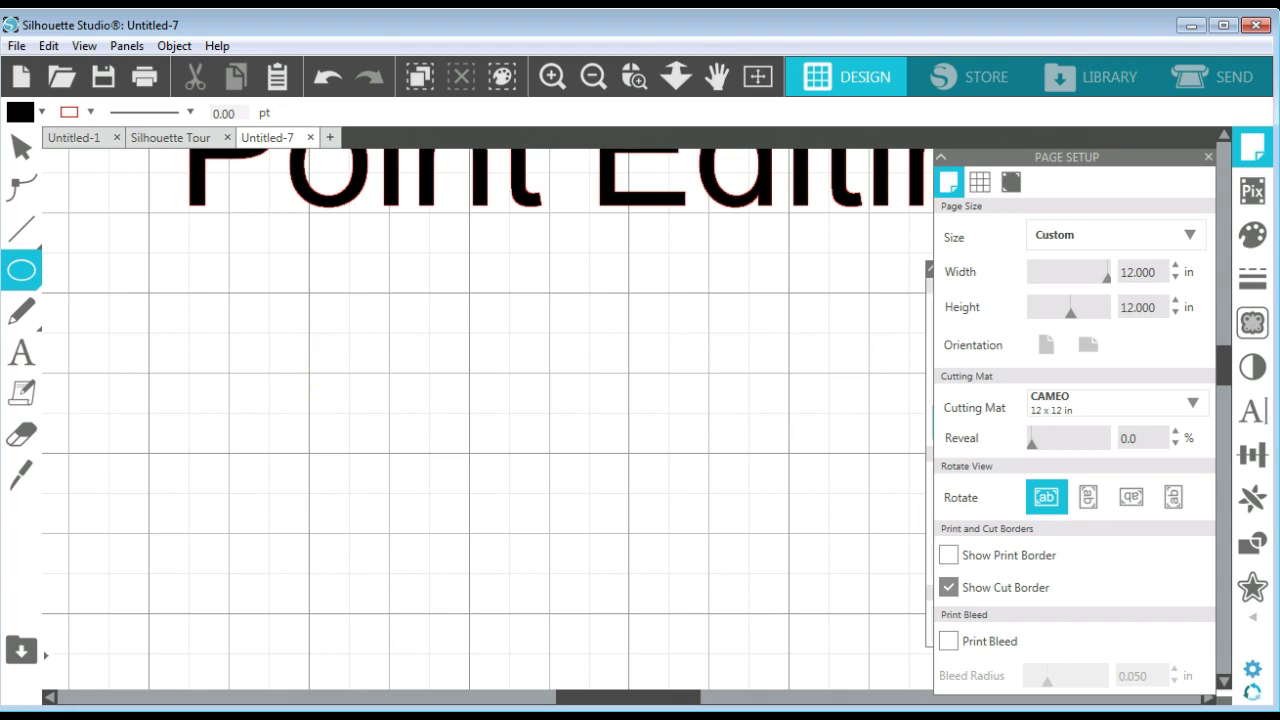
left_click_drag(336, 316, 584, 597)
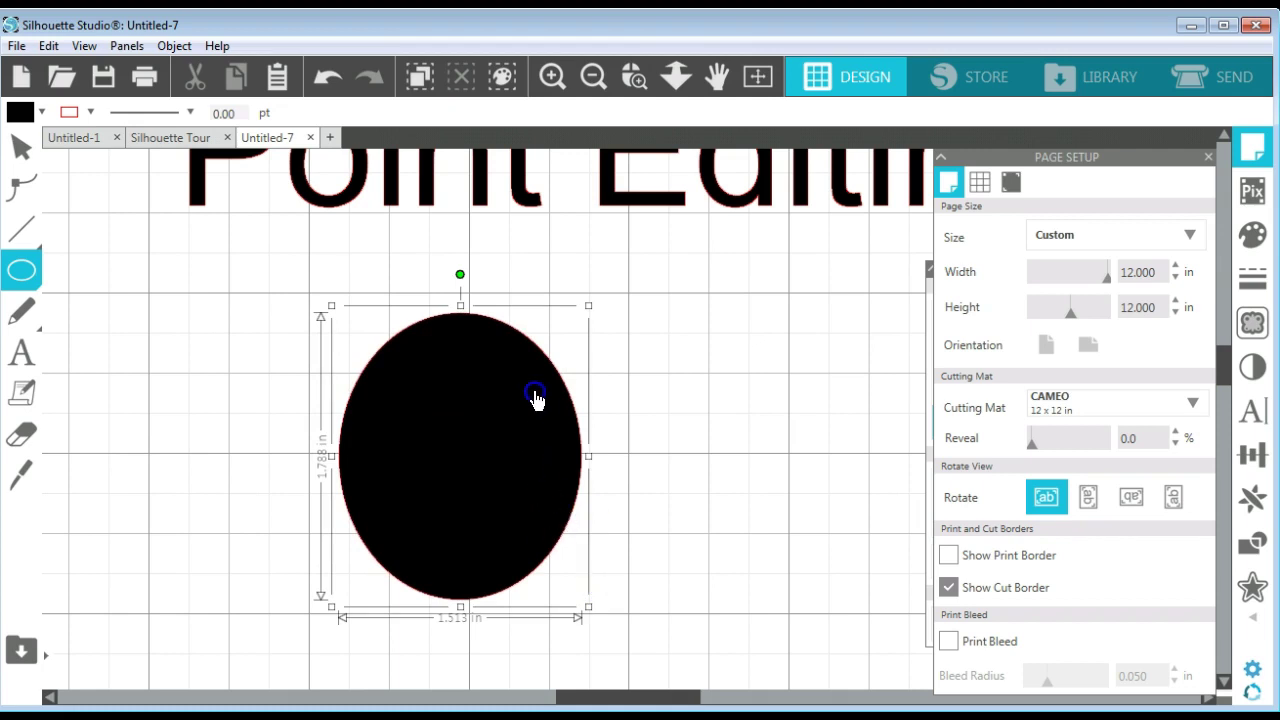
key("Delete")
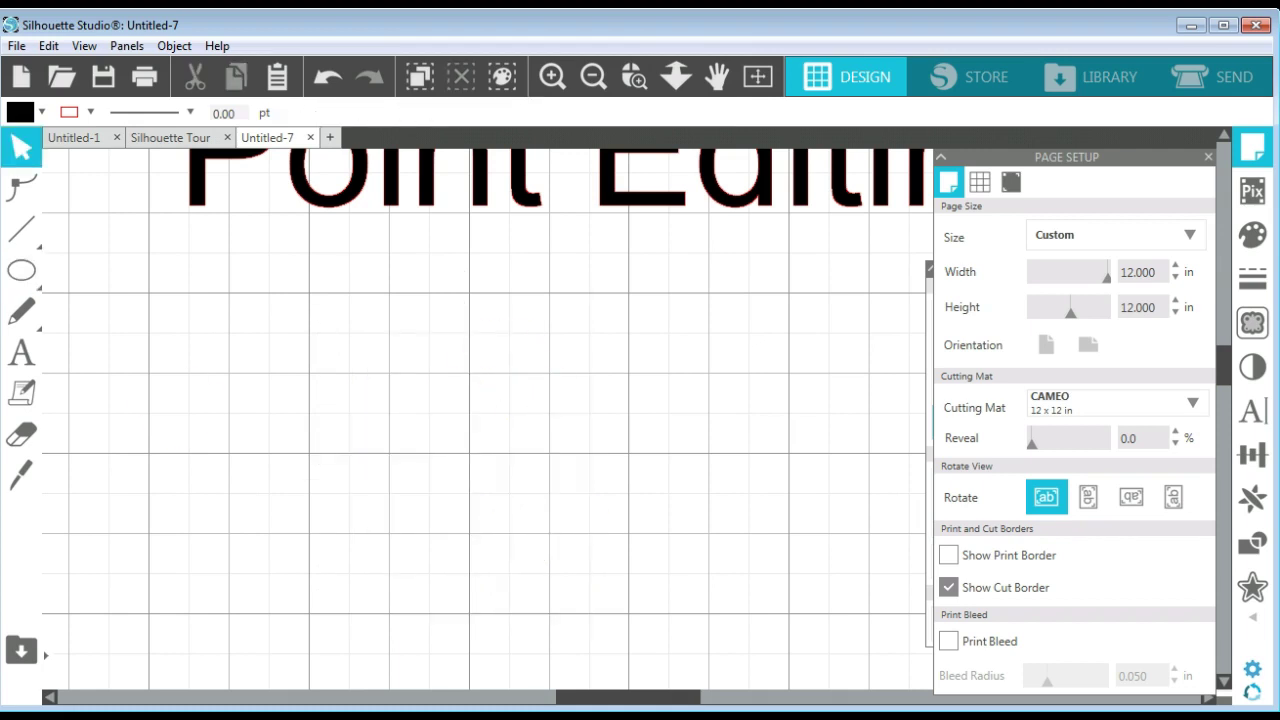
left_click(22, 270)
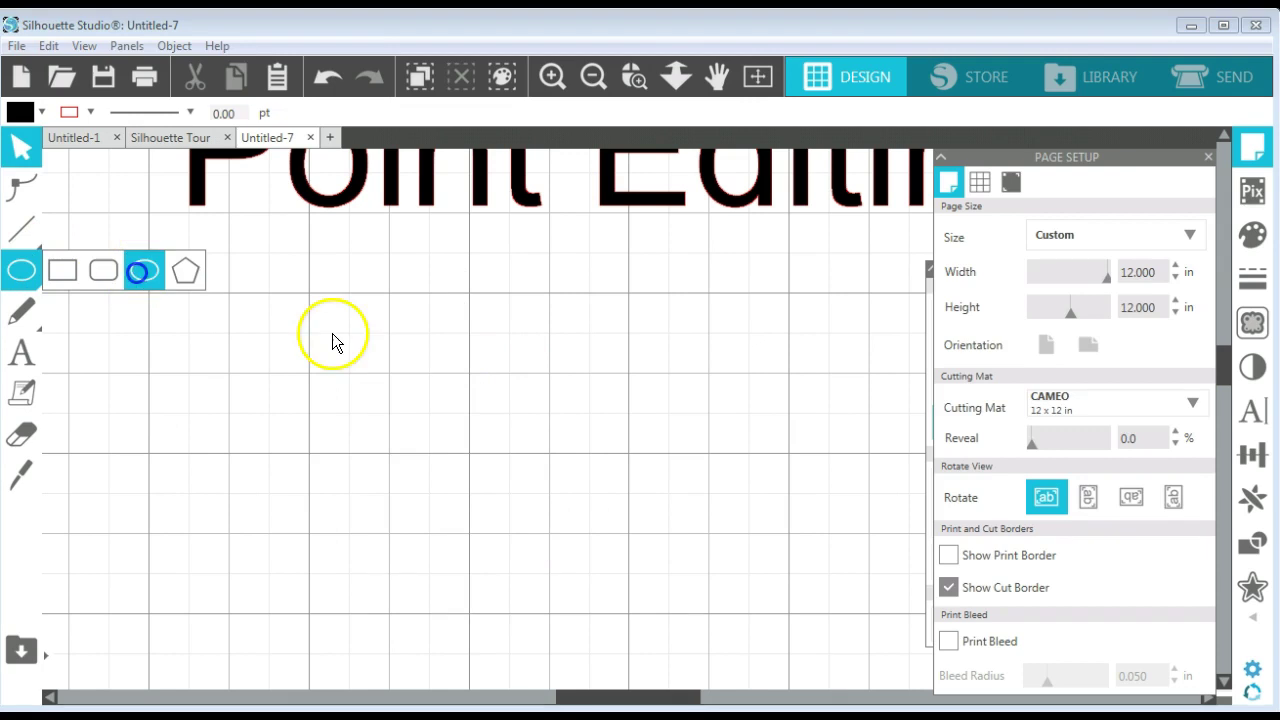
mouse_move(386, 293)
left_mouse_down()
mouse_move(500, 460)
mouse_move(617, 565)
left_mouse_up()
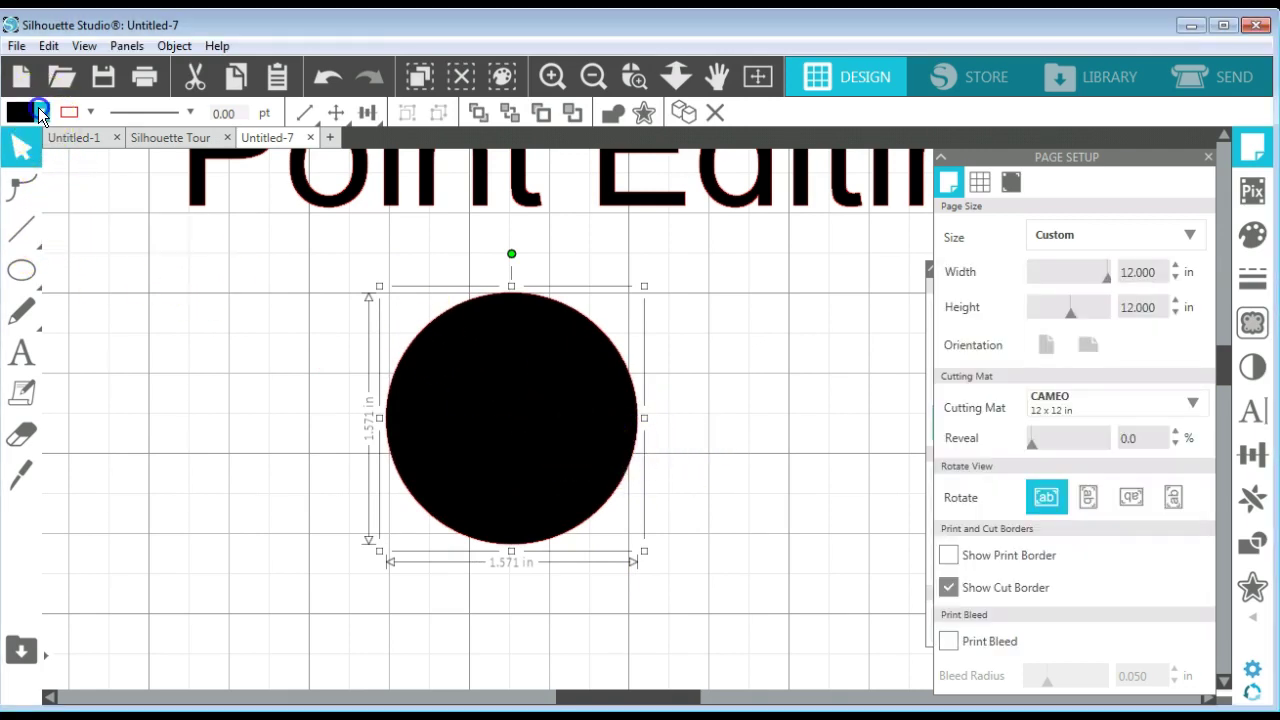
Step: Fill the circle magenta and move it toward the left of the page
left_click(39, 112)
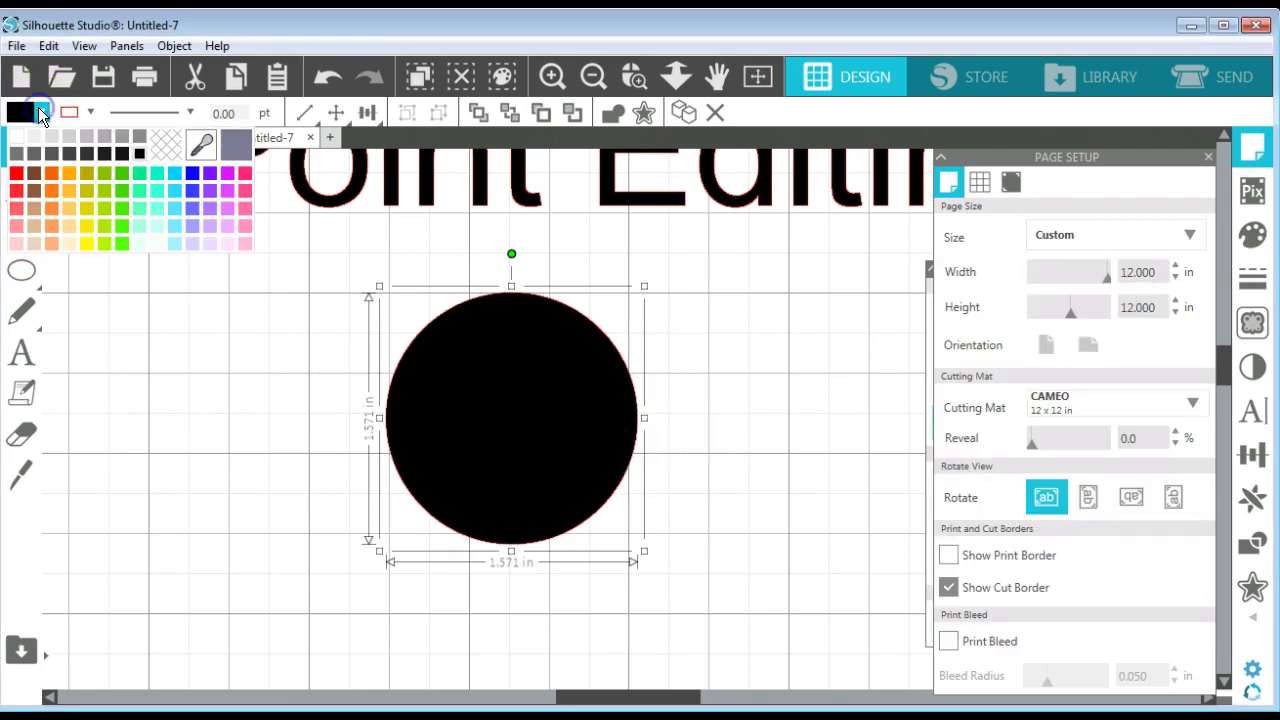
left_click(233, 181)
left_click_drag(549, 311, 366, 306)
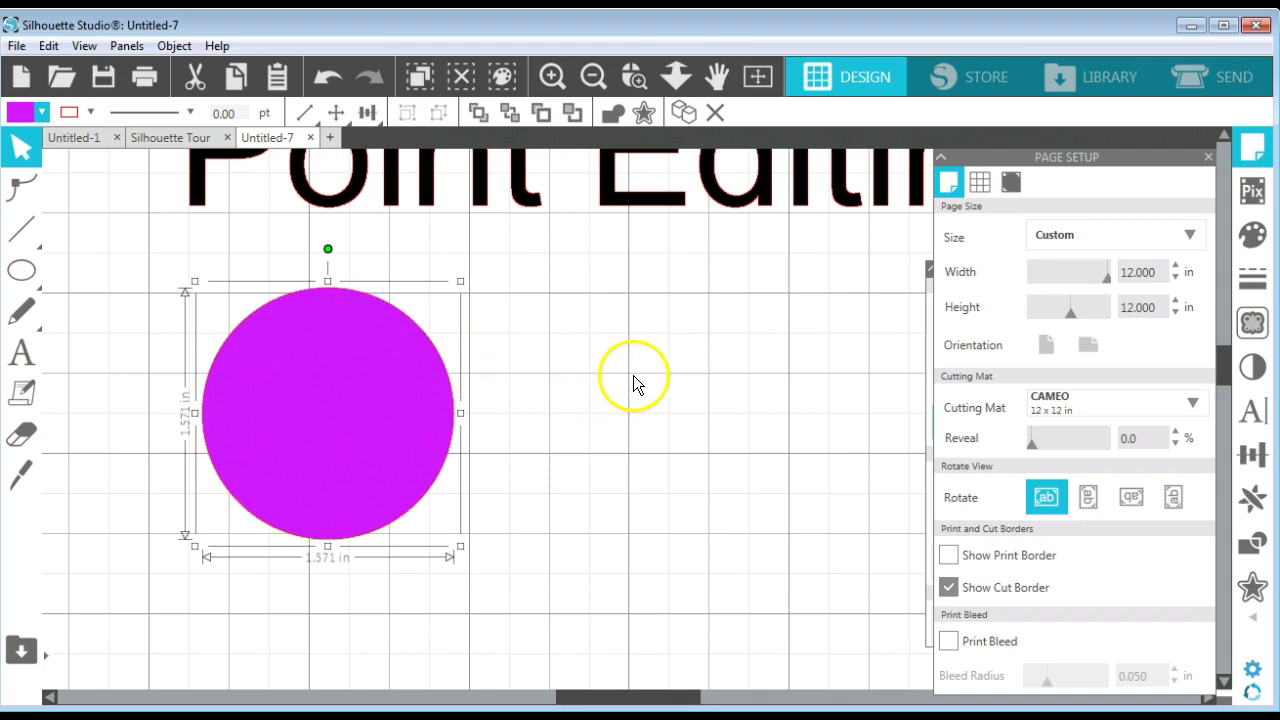
Step: Put the circle into point editing and select its top, right, bottom and left anchors in turn
double_click(424, 341)
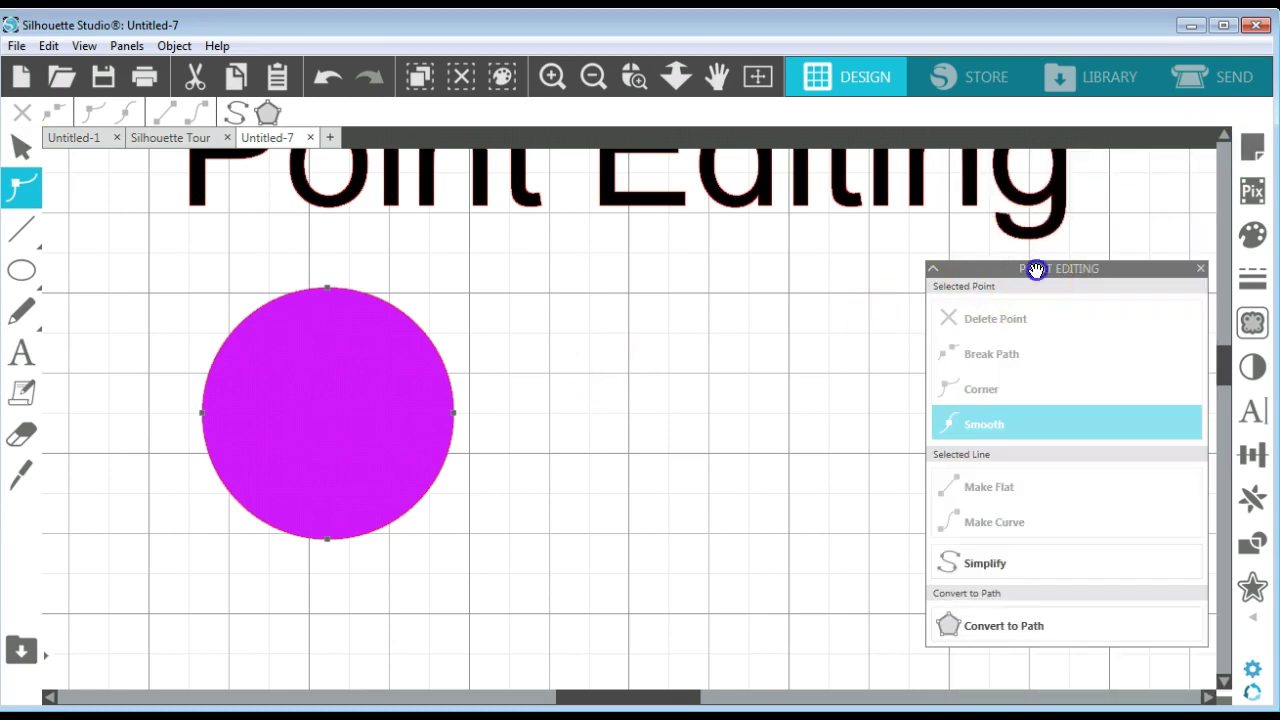
left_click_drag(1036, 268, 1006, 251)
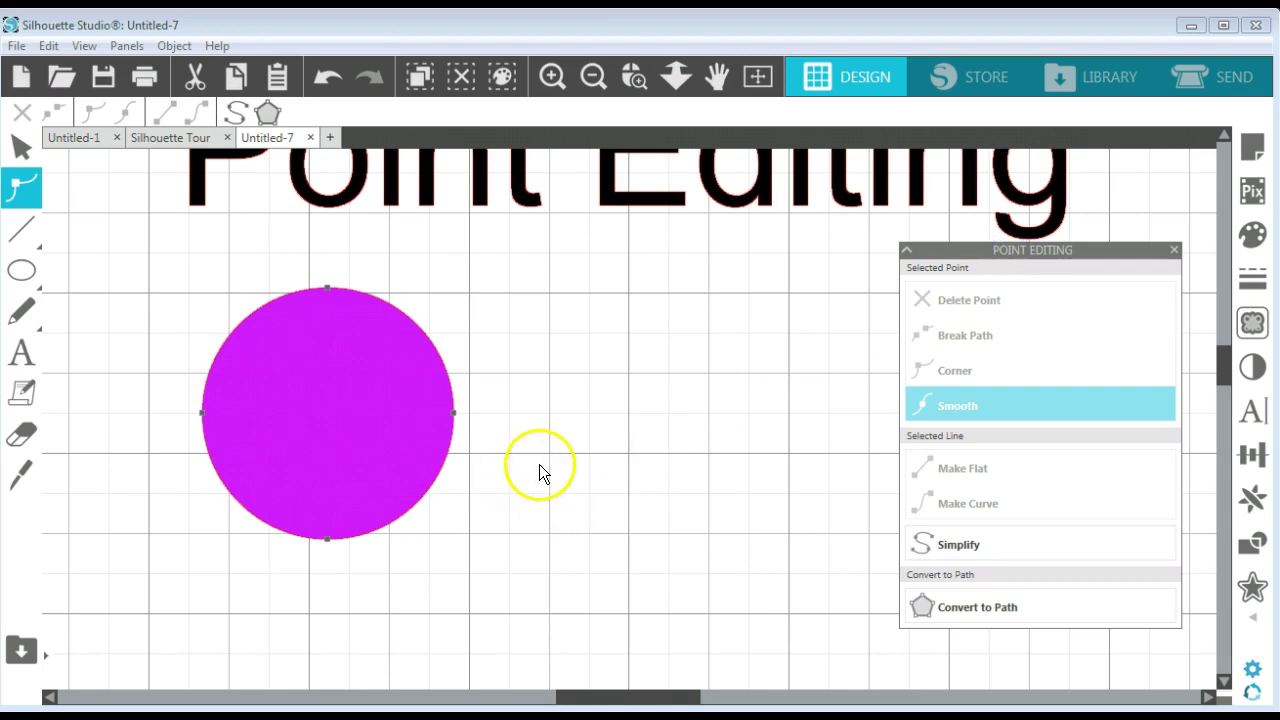
left_click(327, 287)
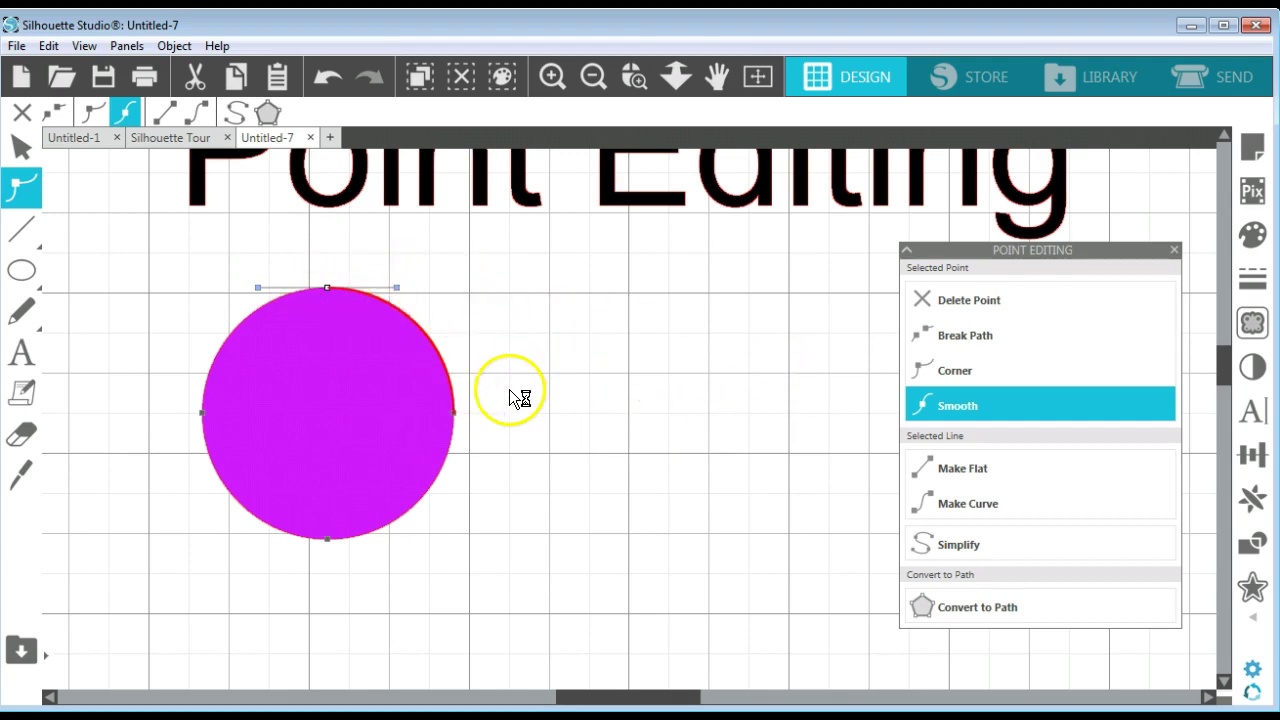
left_click(453, 413)
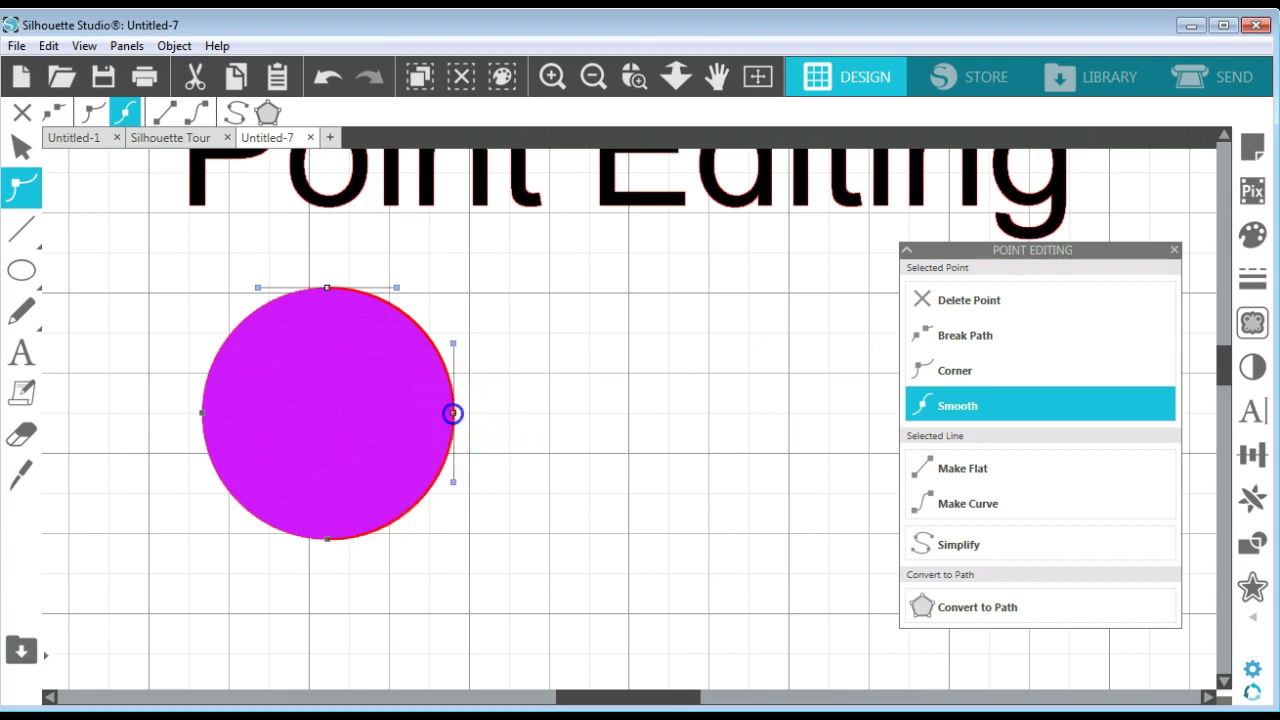
left_click(328, 538)
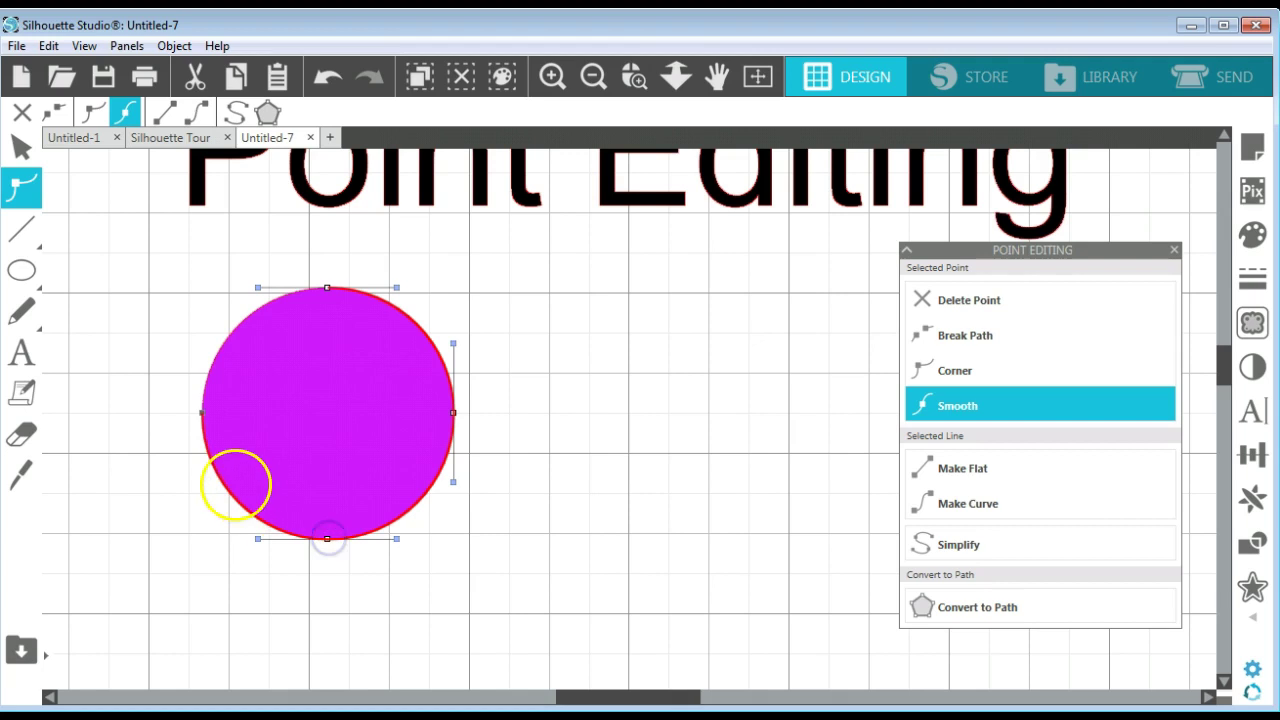
left_click(202, 413)
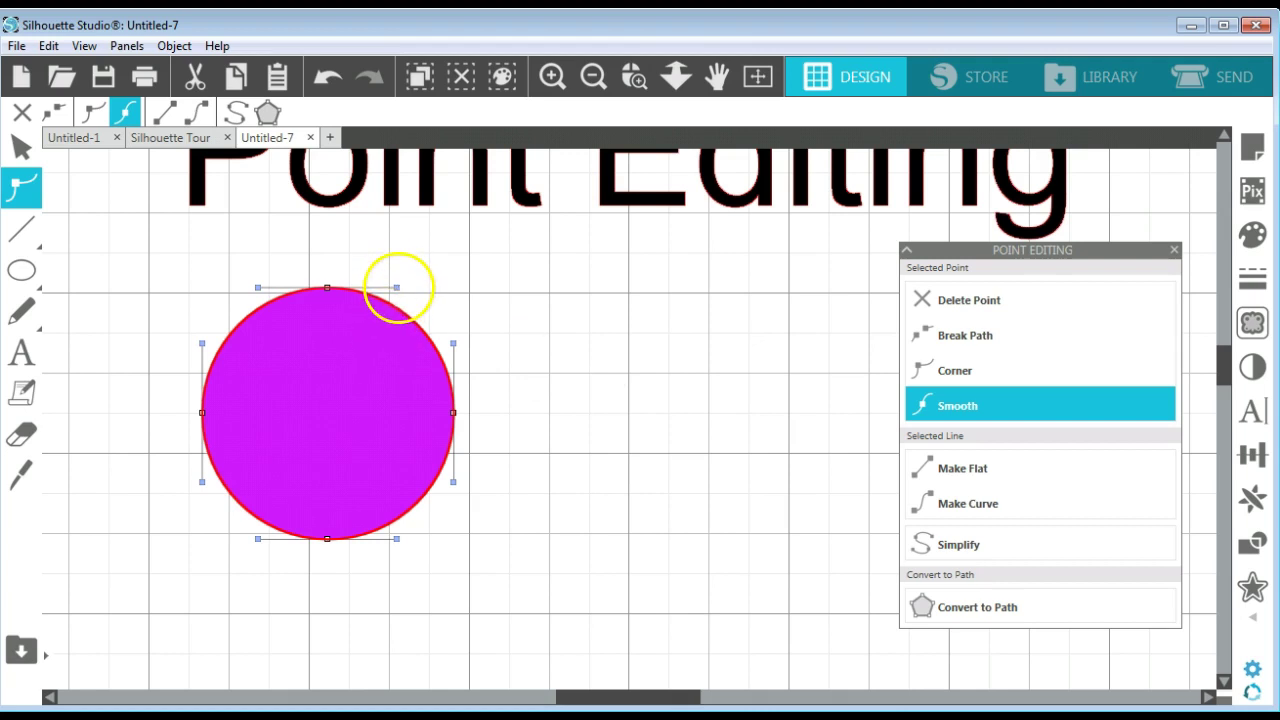
Step: Bend the circle's top curve with its control handle, restore it, then deselect the circle
left_click(403, 288)
mouse_move(403, 288)
left_mouse_down()
mouse_move(424, 290)
mouse_move(407, 289)
left_mouse_up()
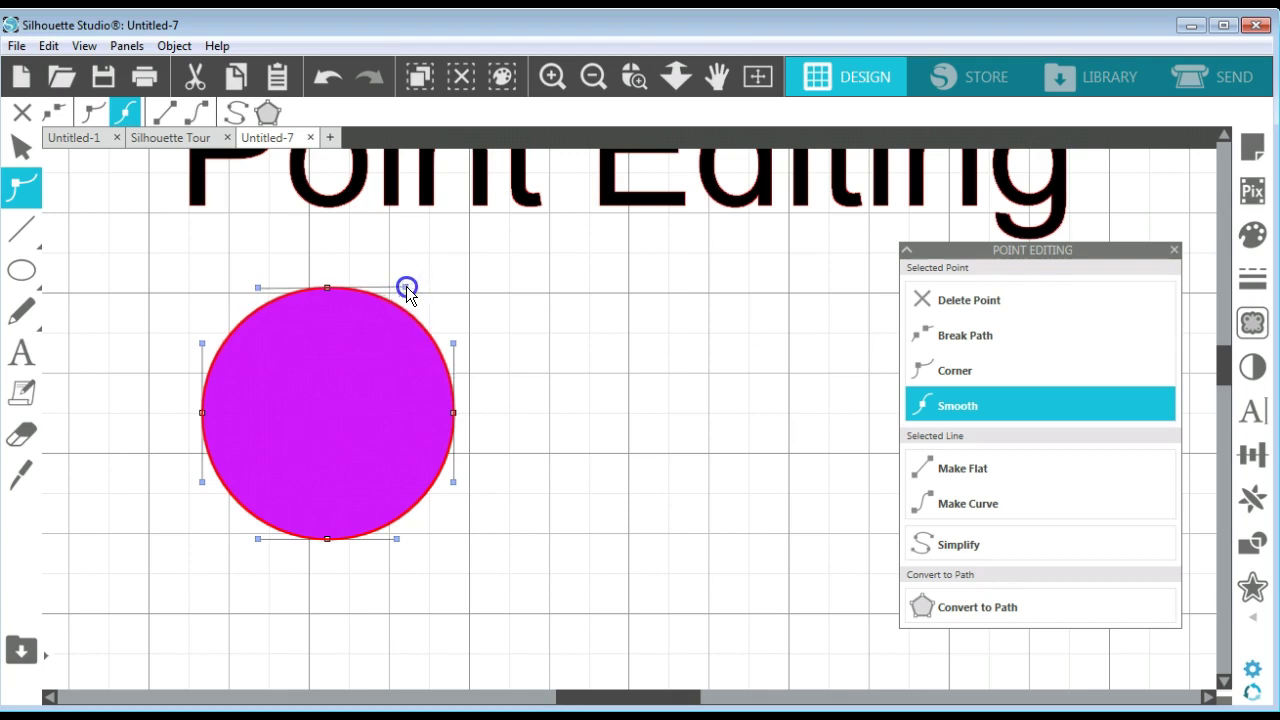
left_click(520, 371)
left_click(355, 295)
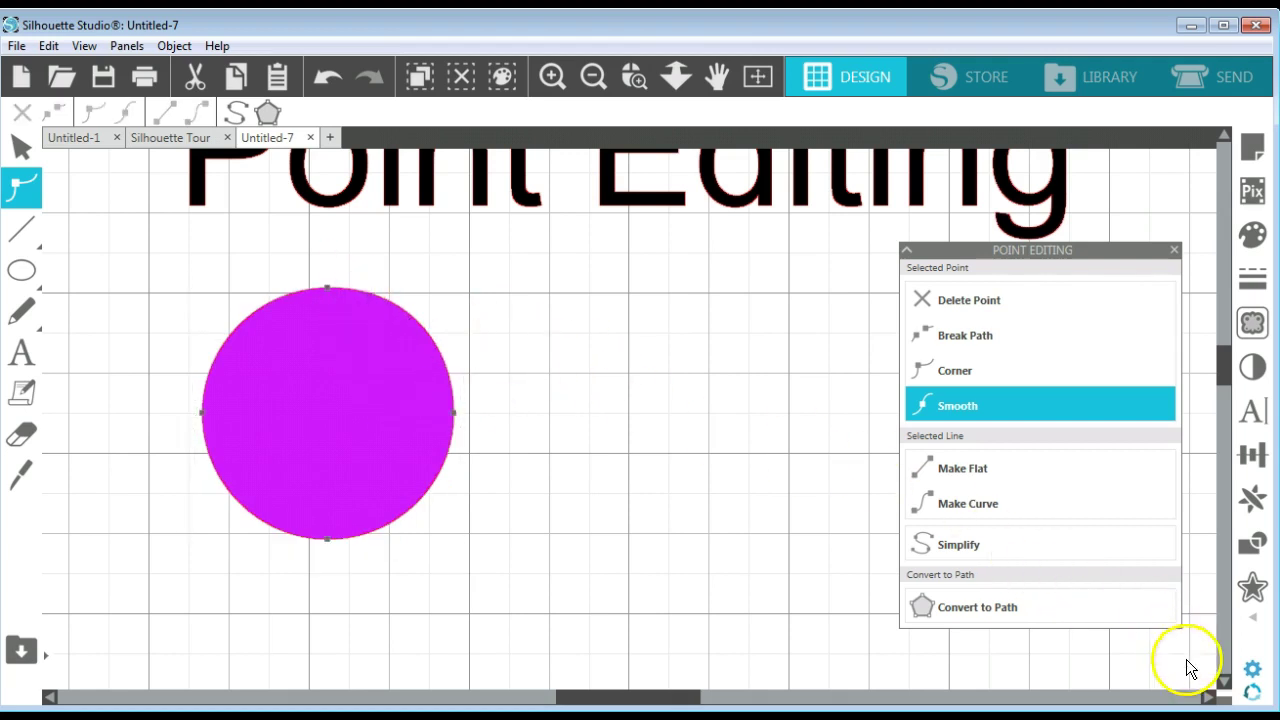
Step: In Preferences > Tools, set 'Show Bezier Control Handles for' to All points
left_click(1253, 670)
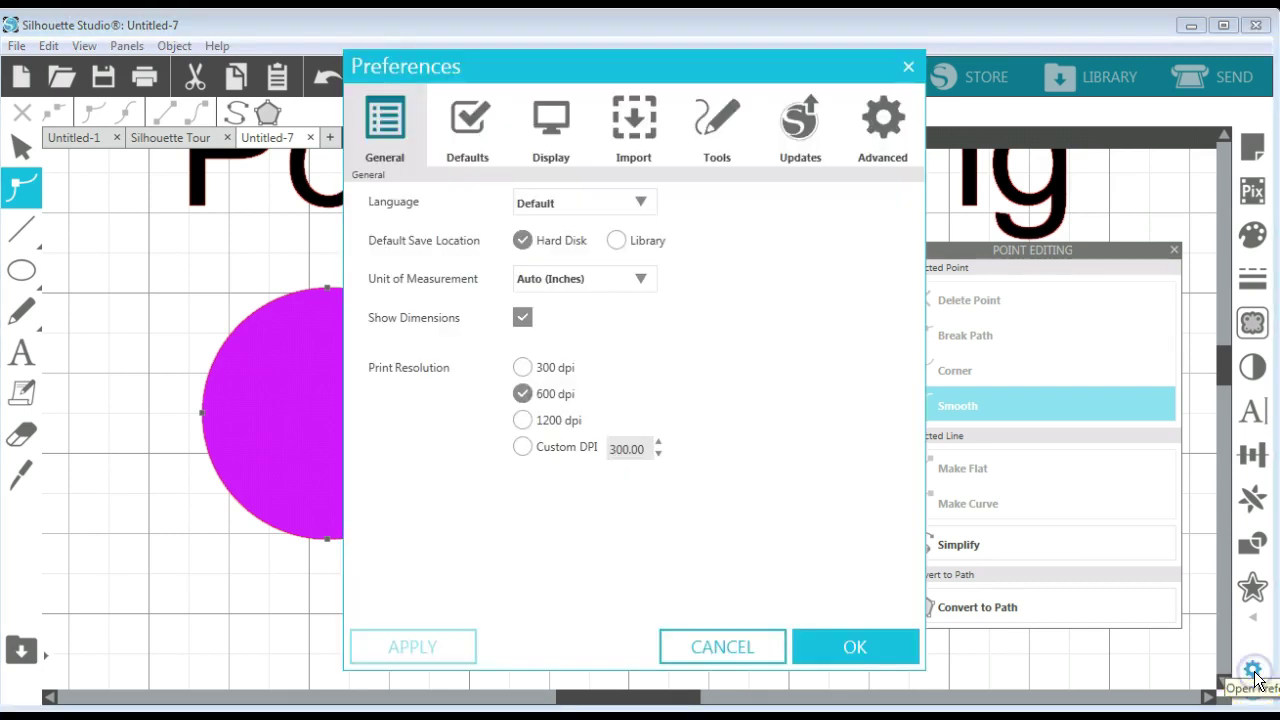
left_click(712, 118)
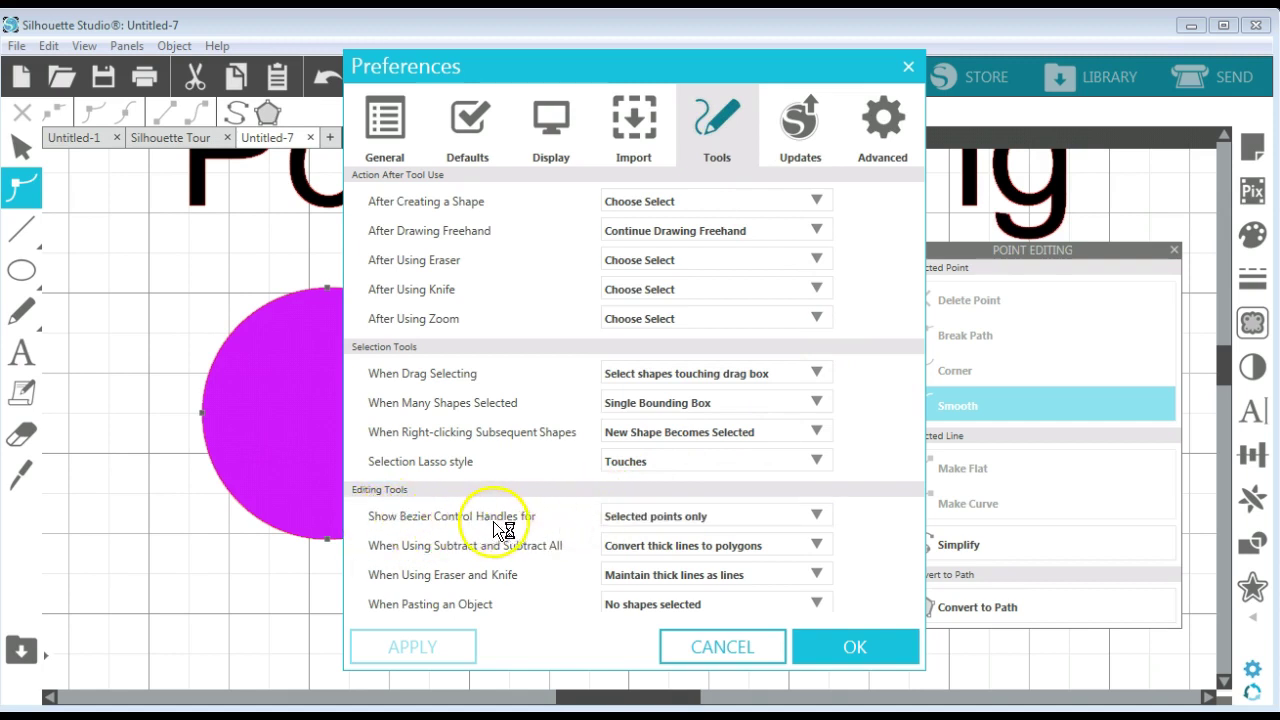
left_click(639, 520)
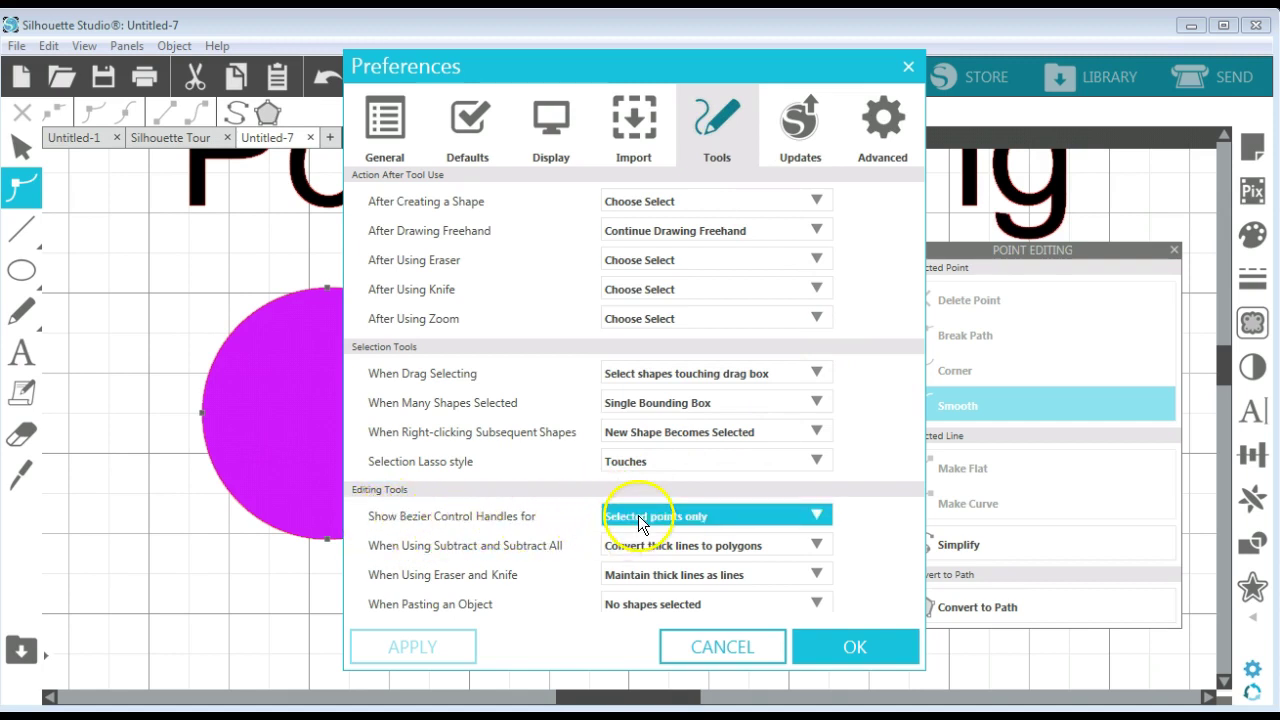
left_click(817, 512)
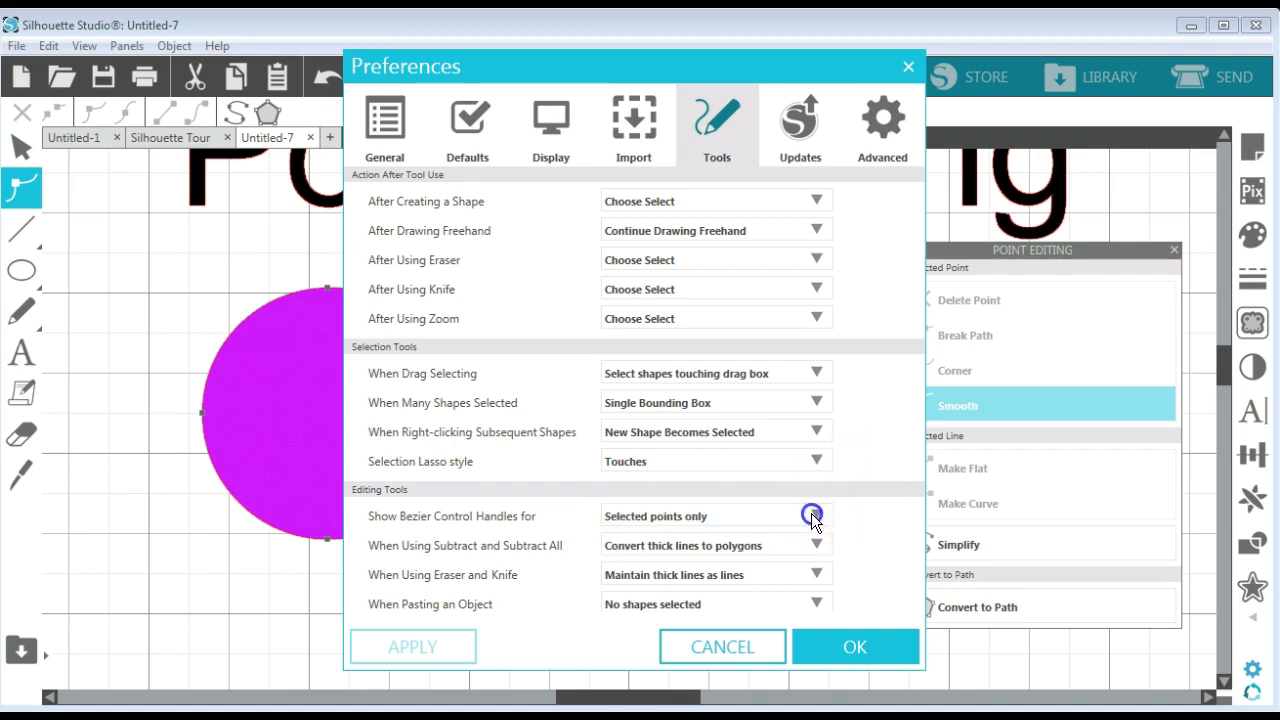
left_click(702, 541)
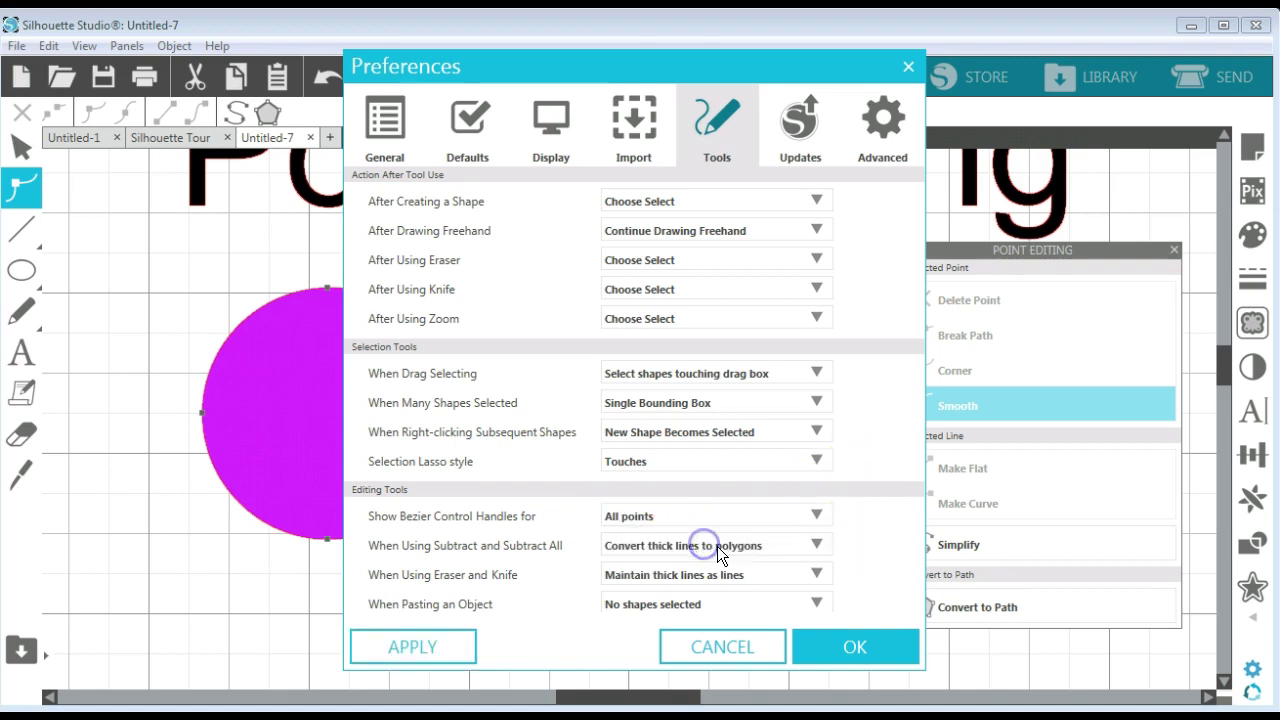
left_click(856, 655)
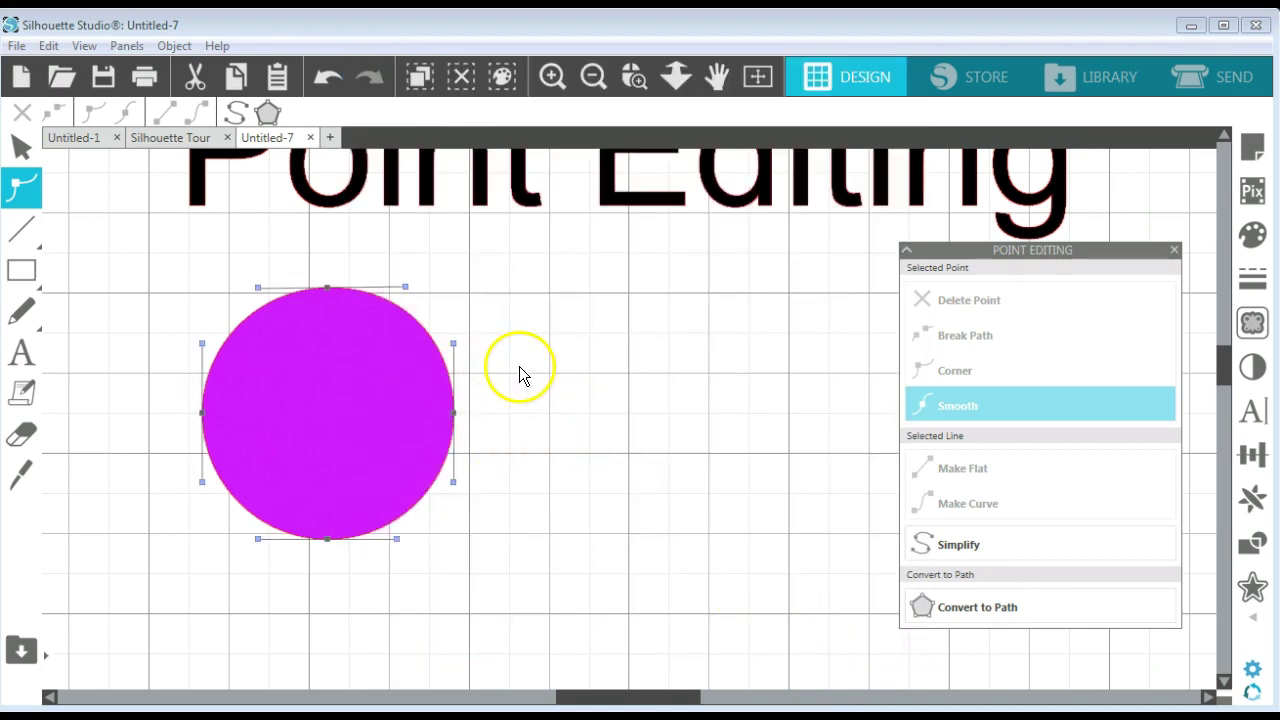
left_click(432, 483)
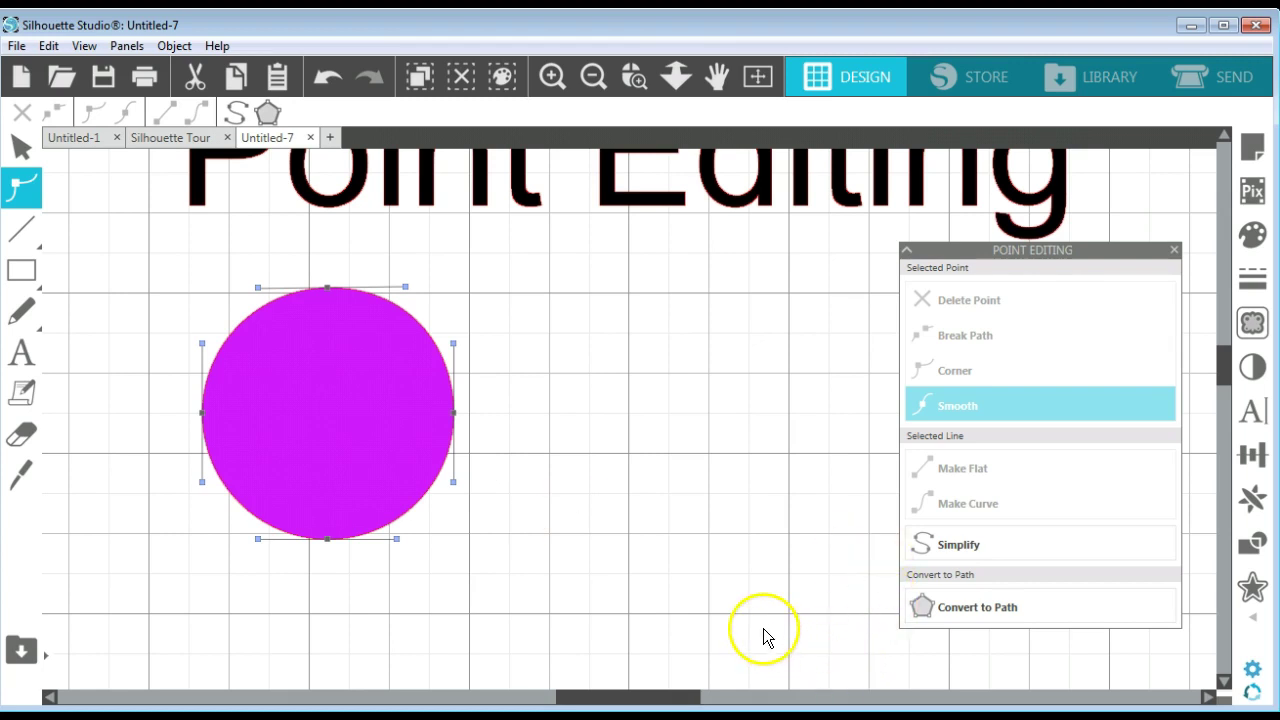
Step: In Preferences > Tools, set 'Show Bezier Control Handles for' back to Selected points only
left_click(1250, 669)
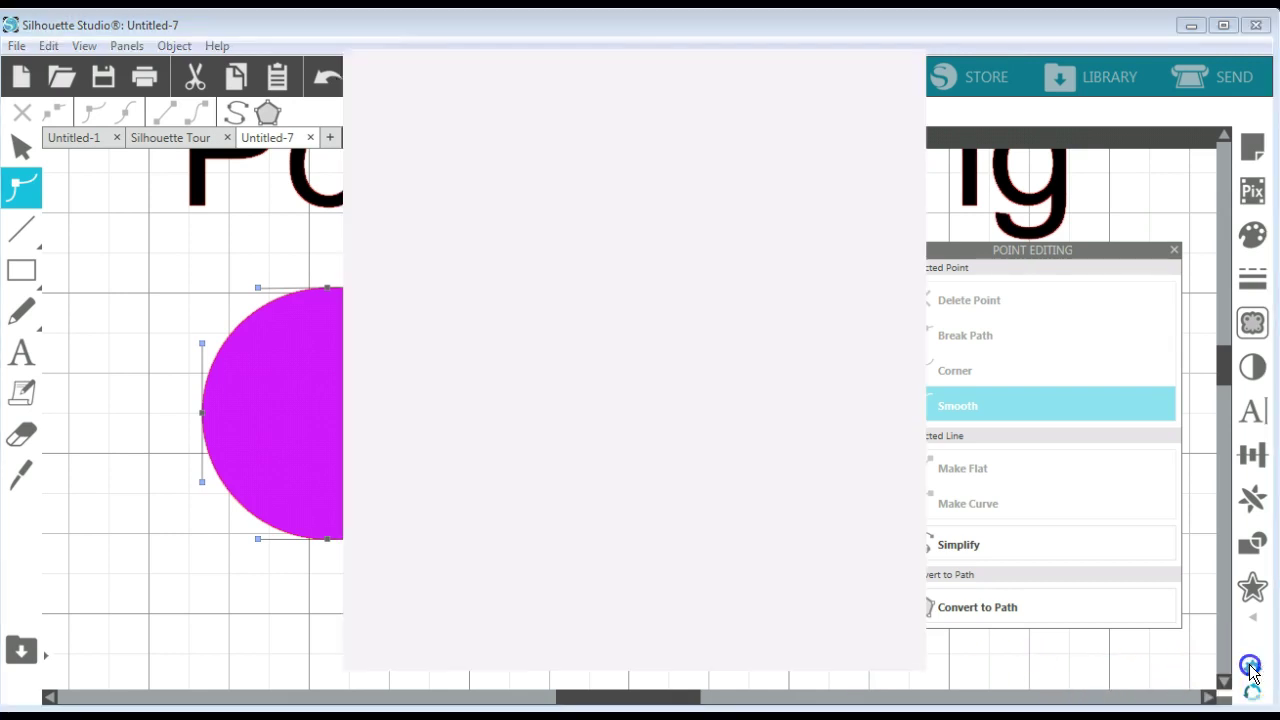
left_click(722, 122)
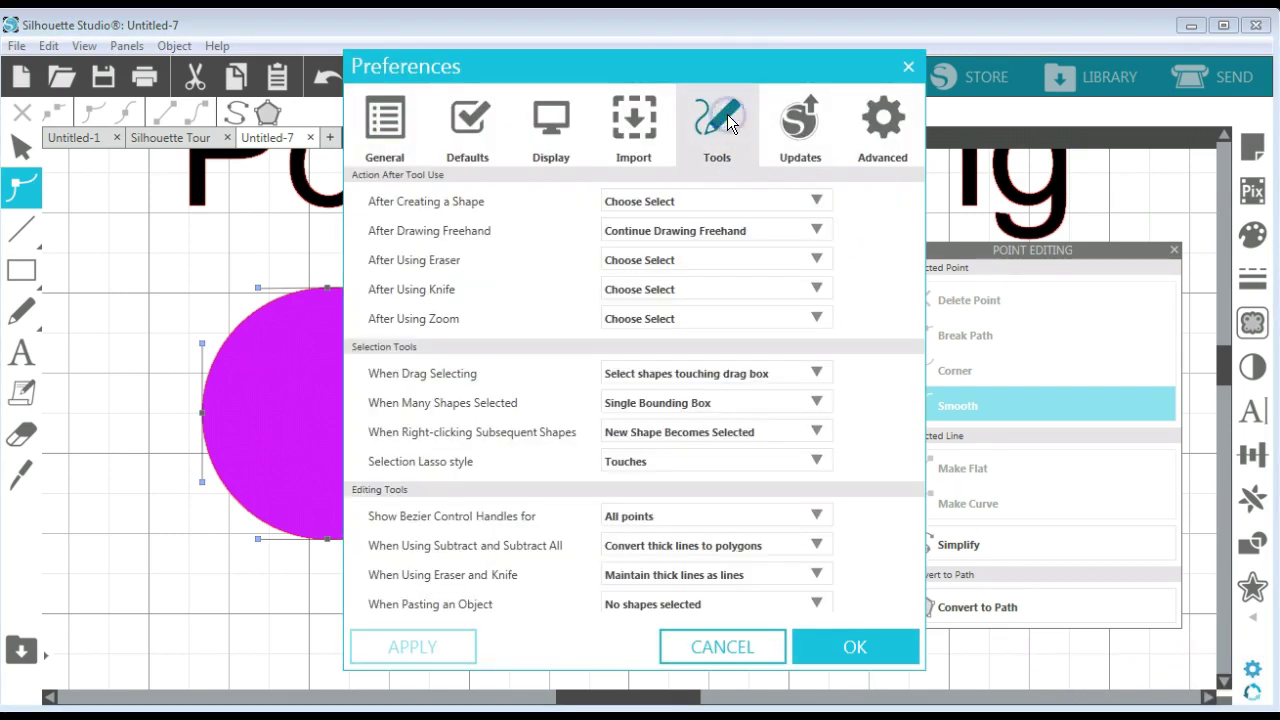
left_click(816, 516)
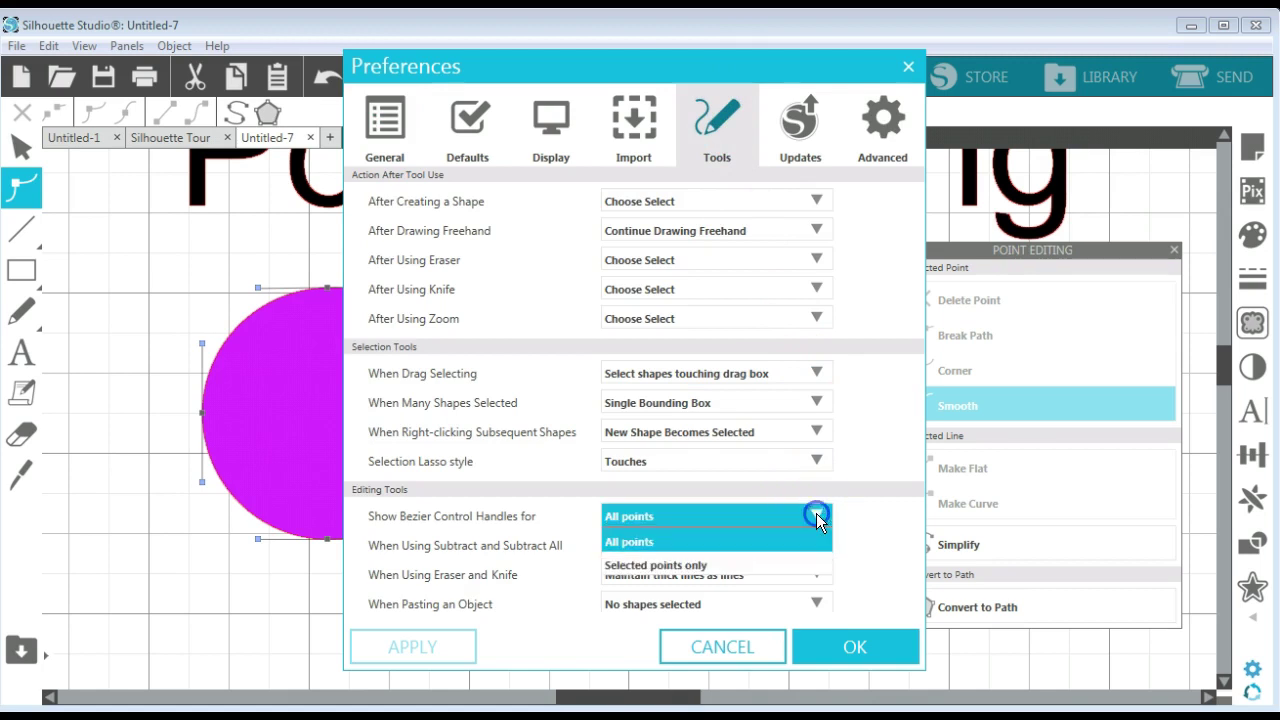
left_click(754, 567)
left_click(826, 654)
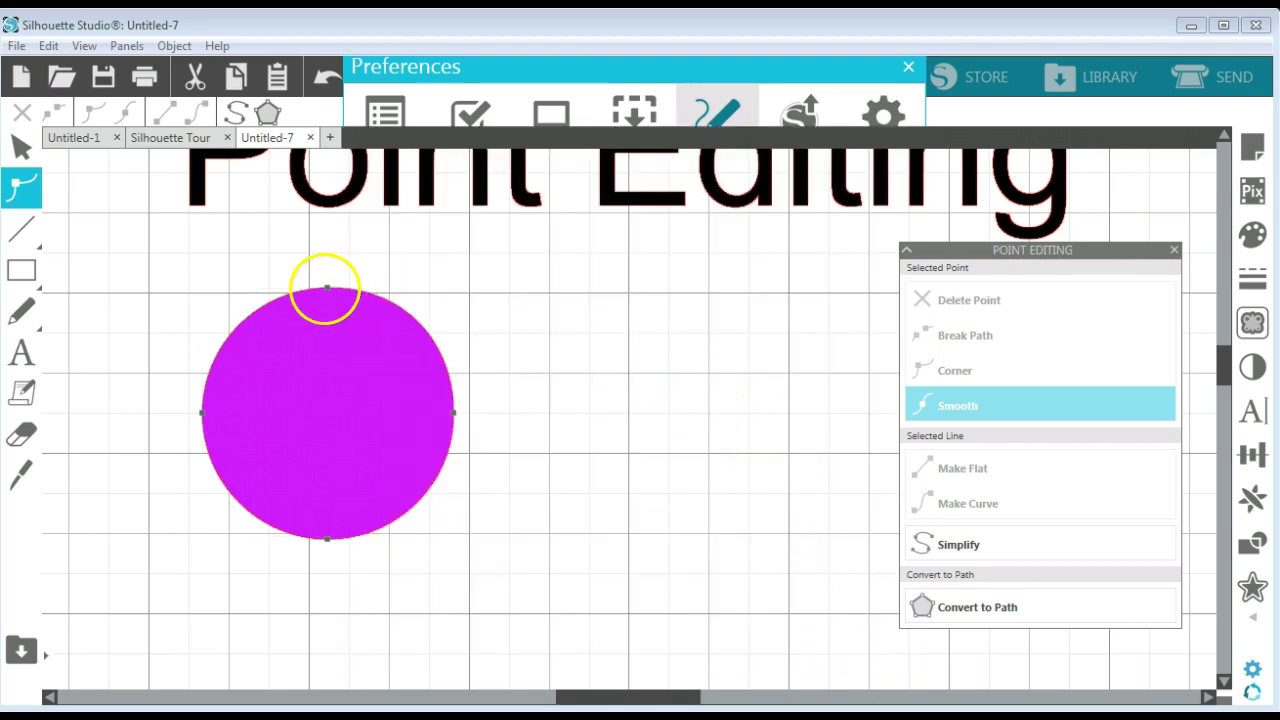
Step: Break the circle's path at its top point, then drag out a control handle and move the loose end point
left_click(327, 288)
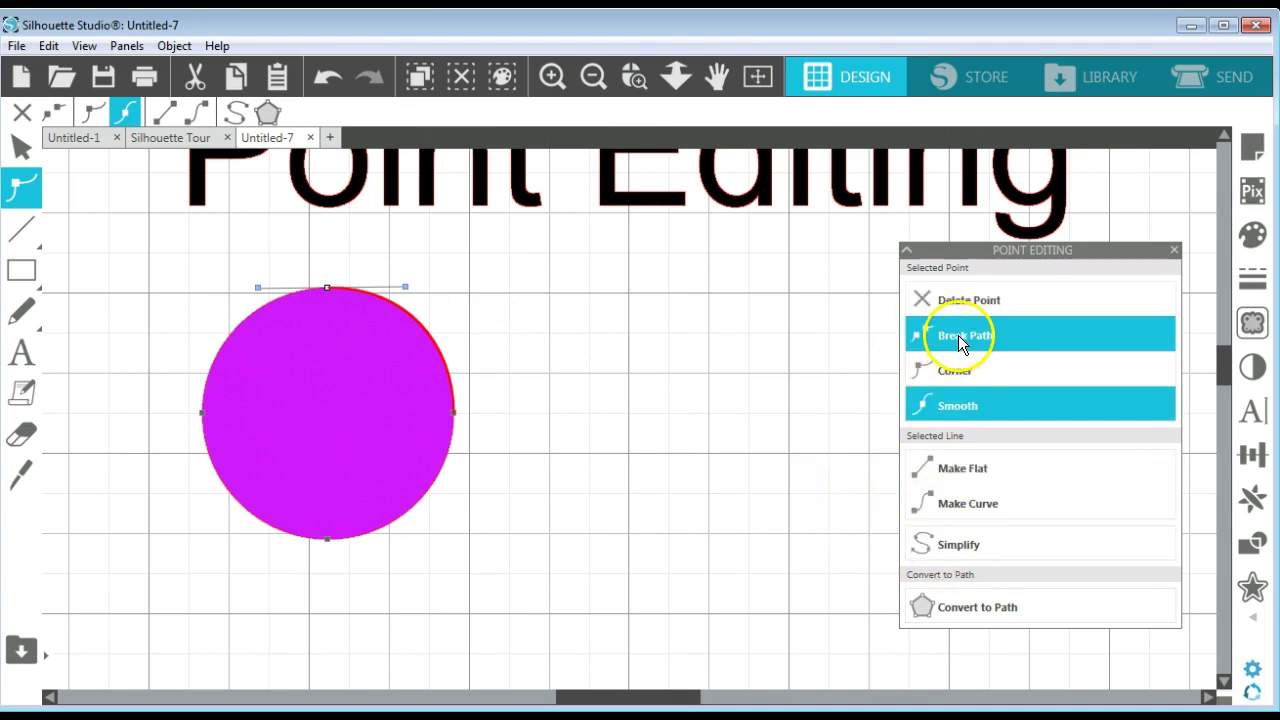
left_click(958, 335)
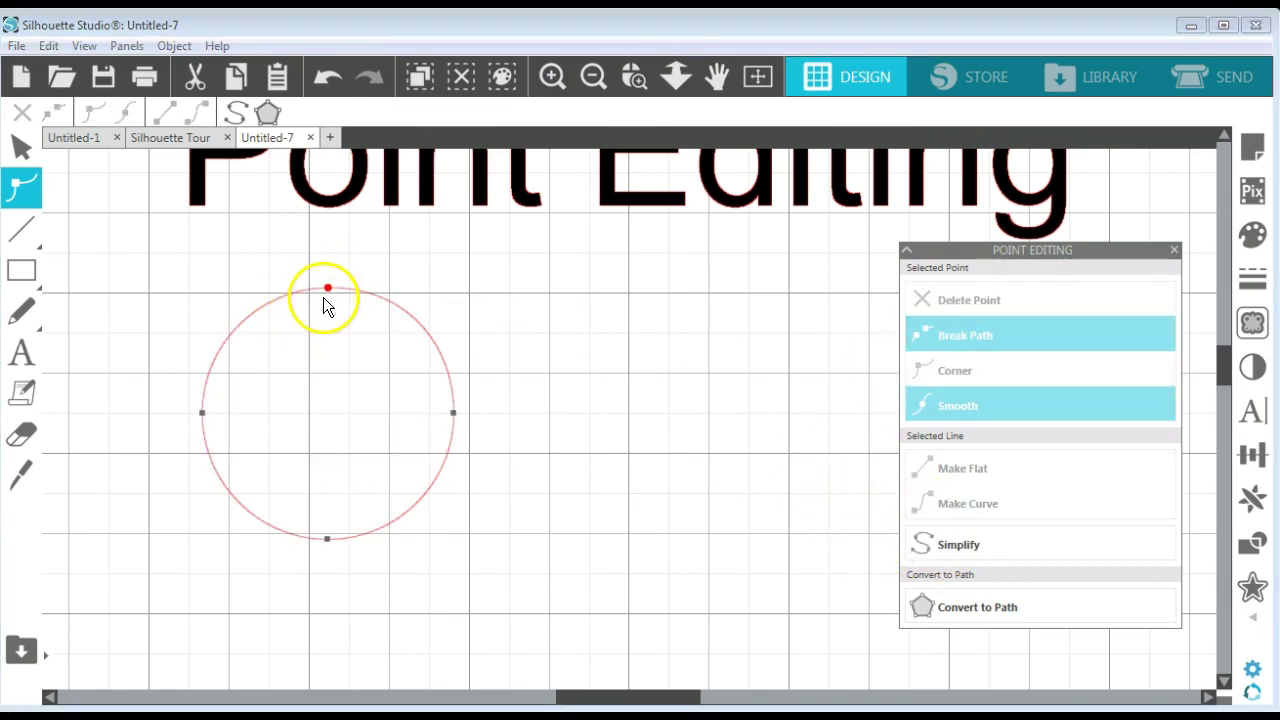
left_click_drag(327, 287, 203, 279)
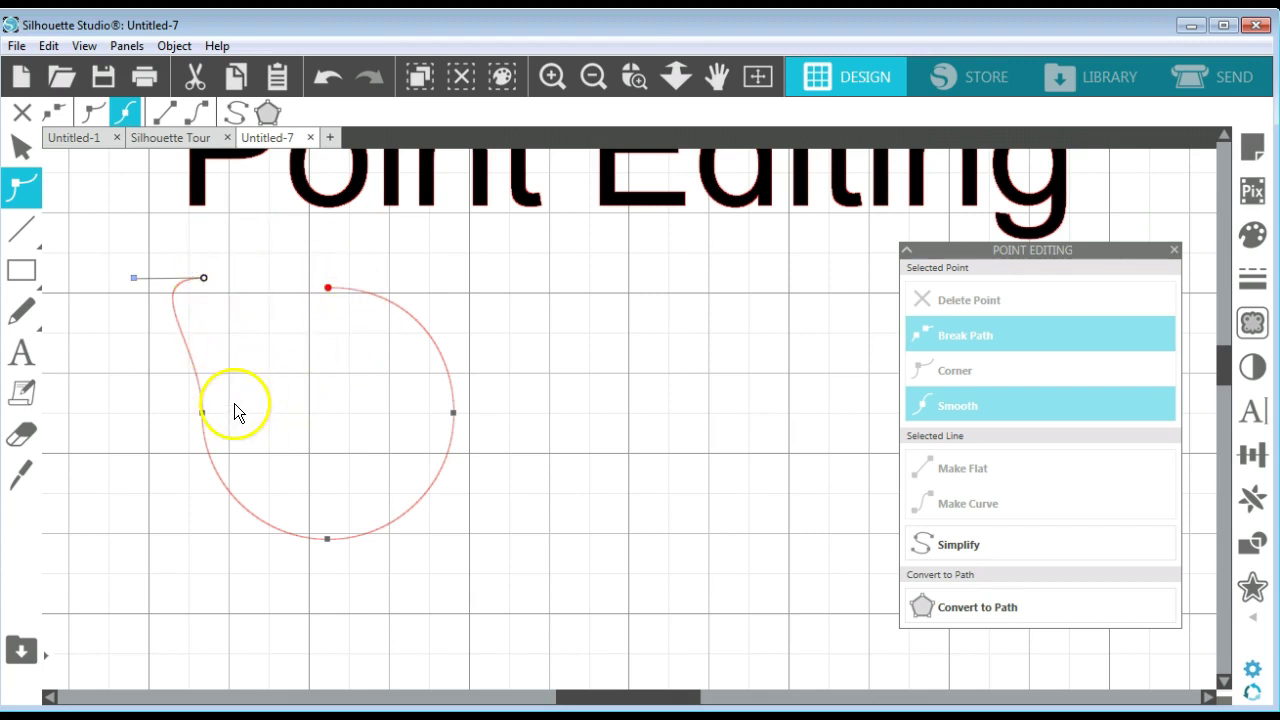
left_click_drag(205, 279, 373, 300)
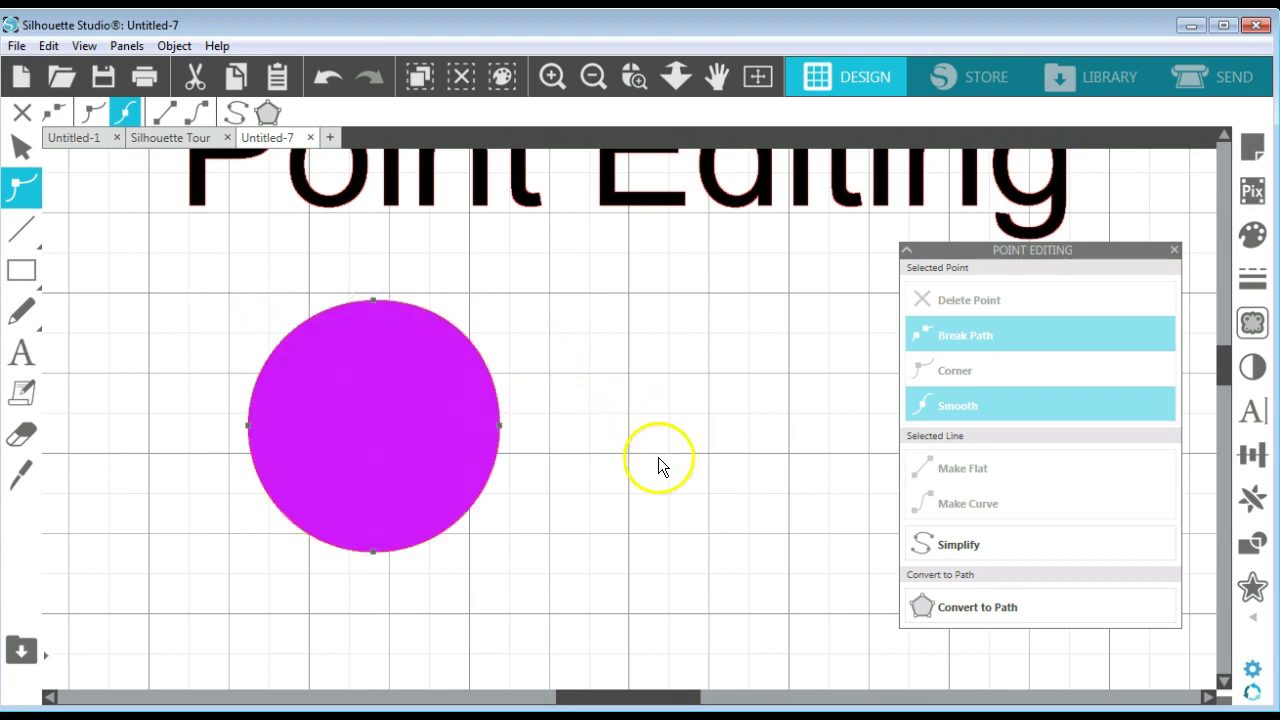
left_click(705, 497)
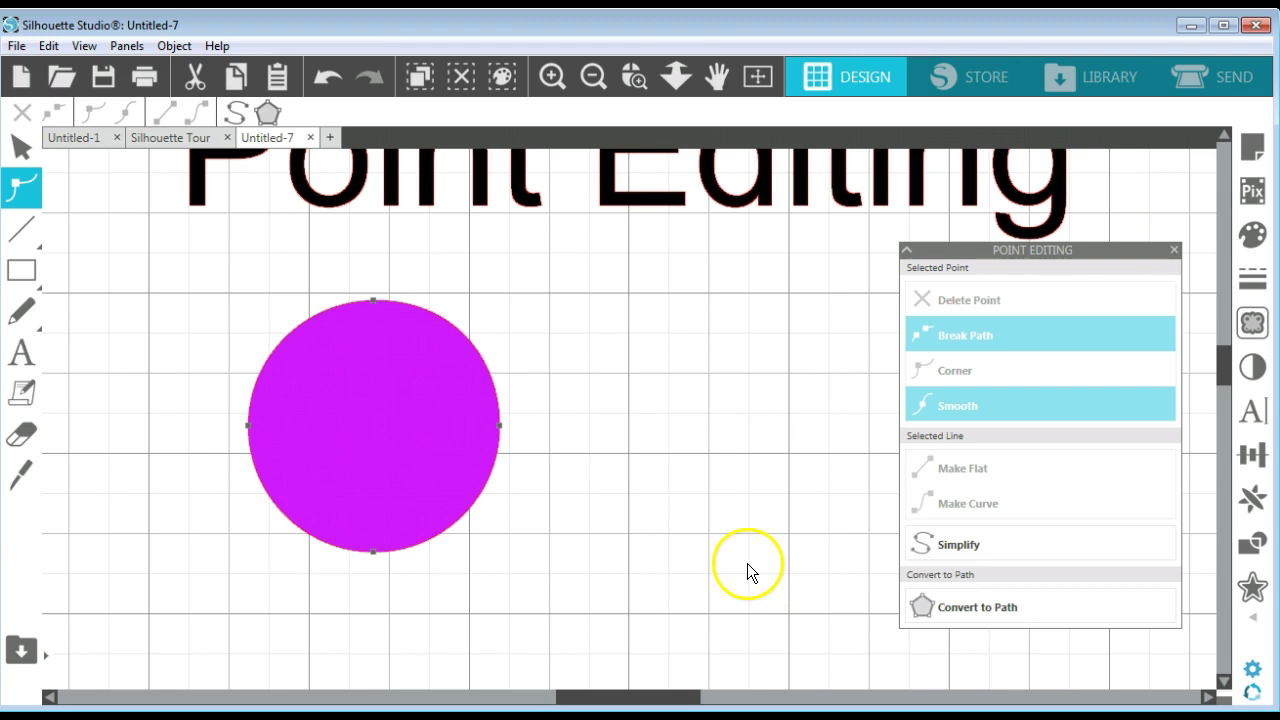
Step: Delete the circle's top point to leave a dome, then marquee-select the dome and delete it
left_click(373, 300)
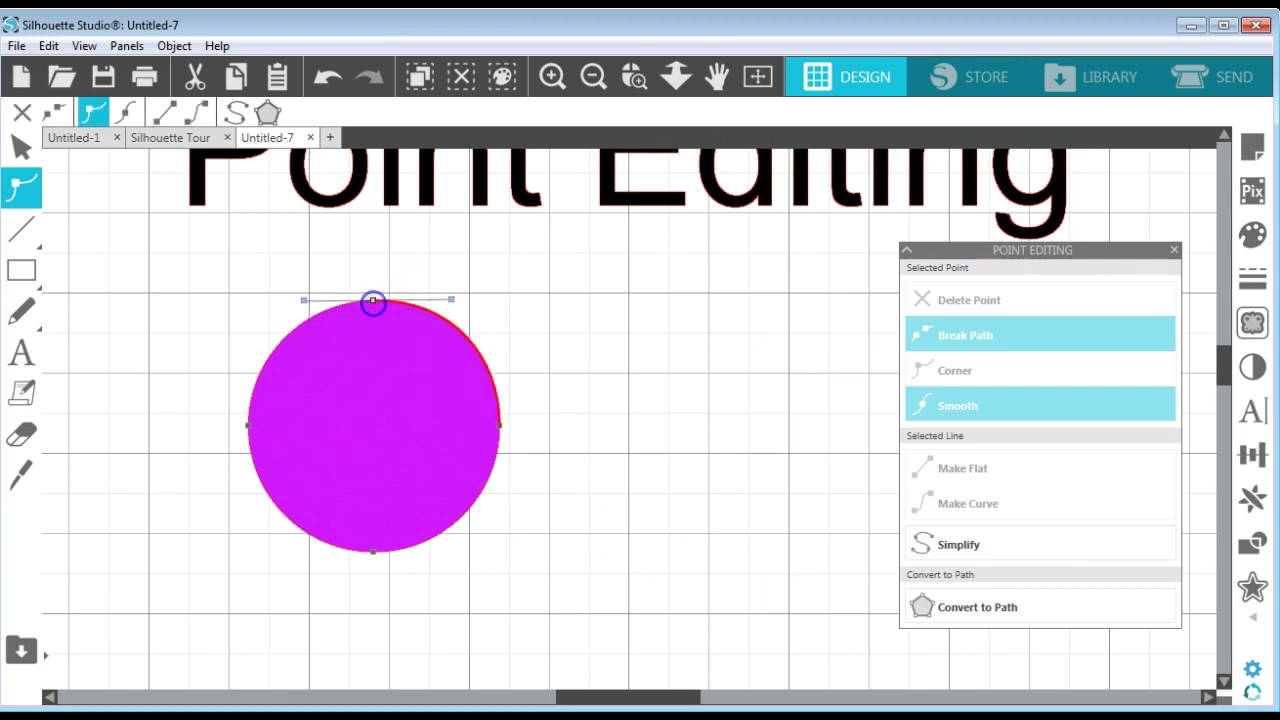
left_click(969, 300)
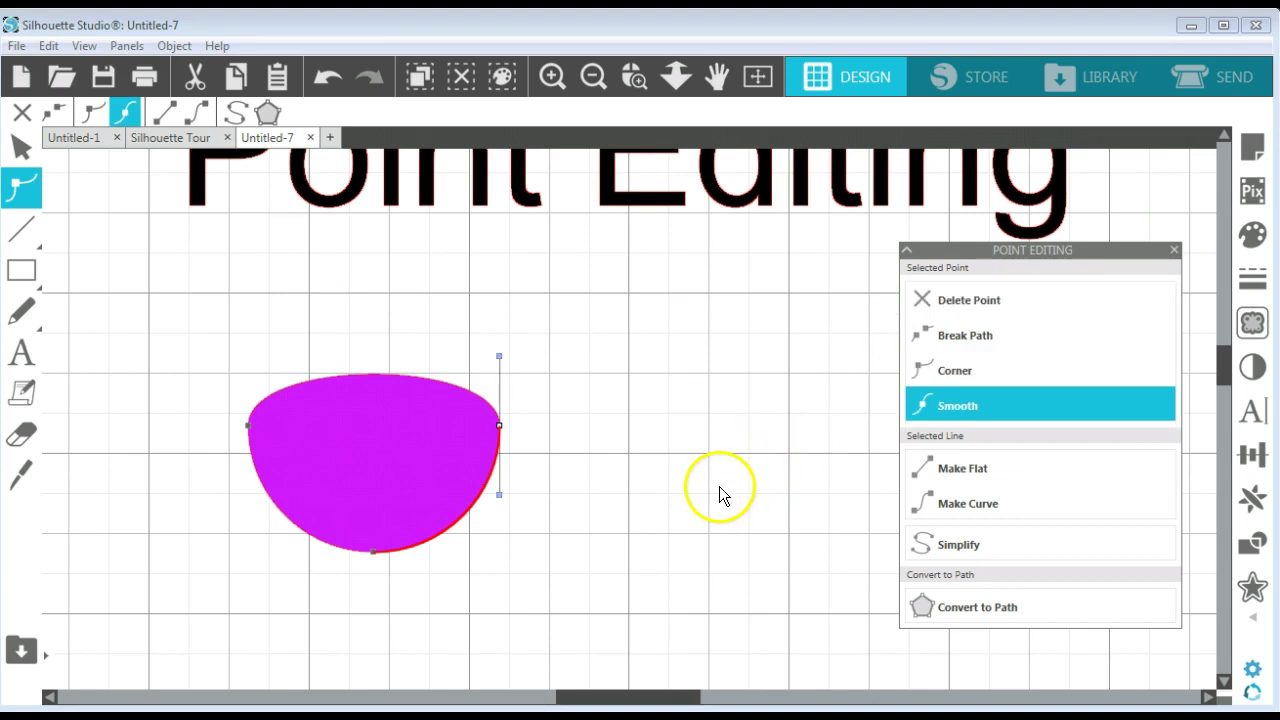
left_click(629, 486)
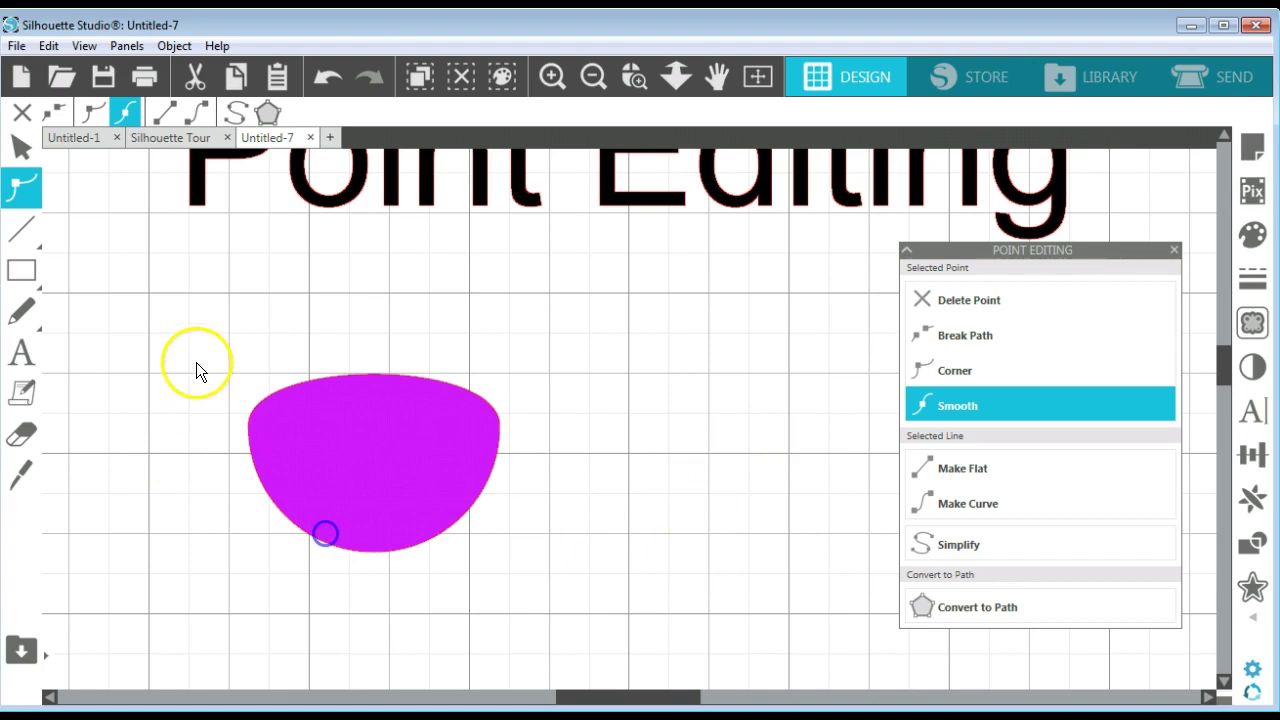
left_click_drag(204, 336, 534, 592)
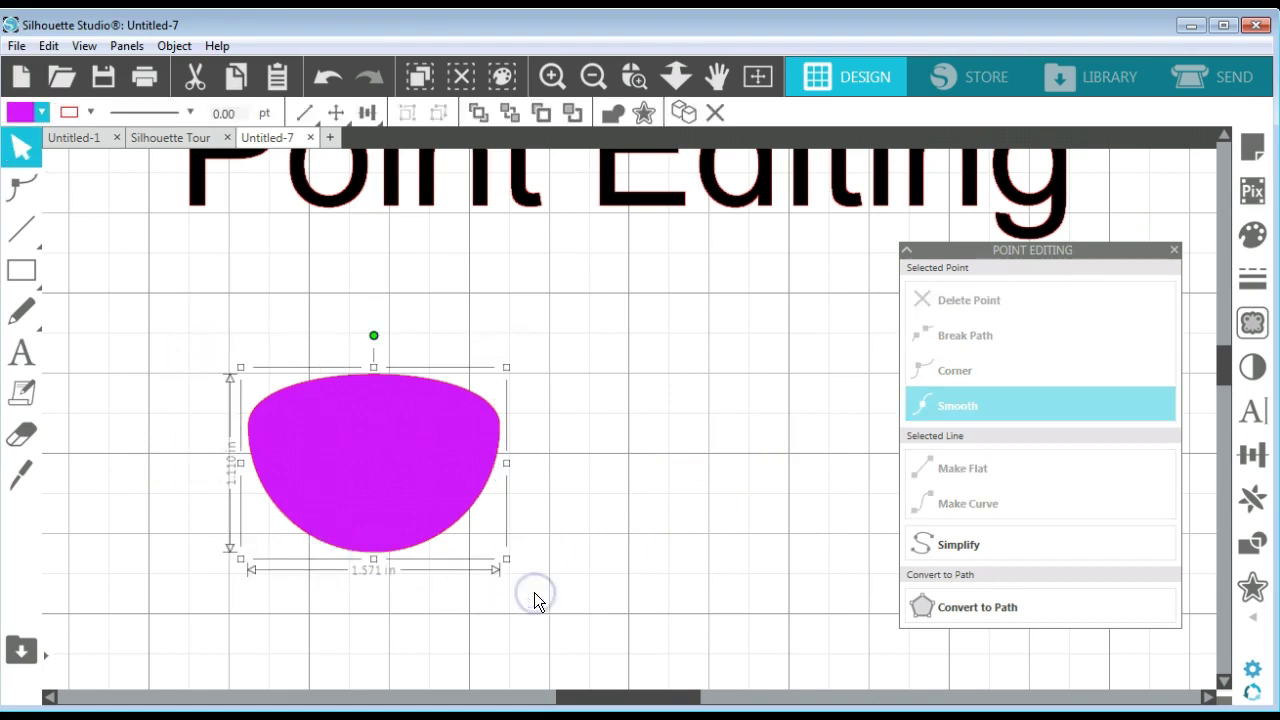
key("Delete")
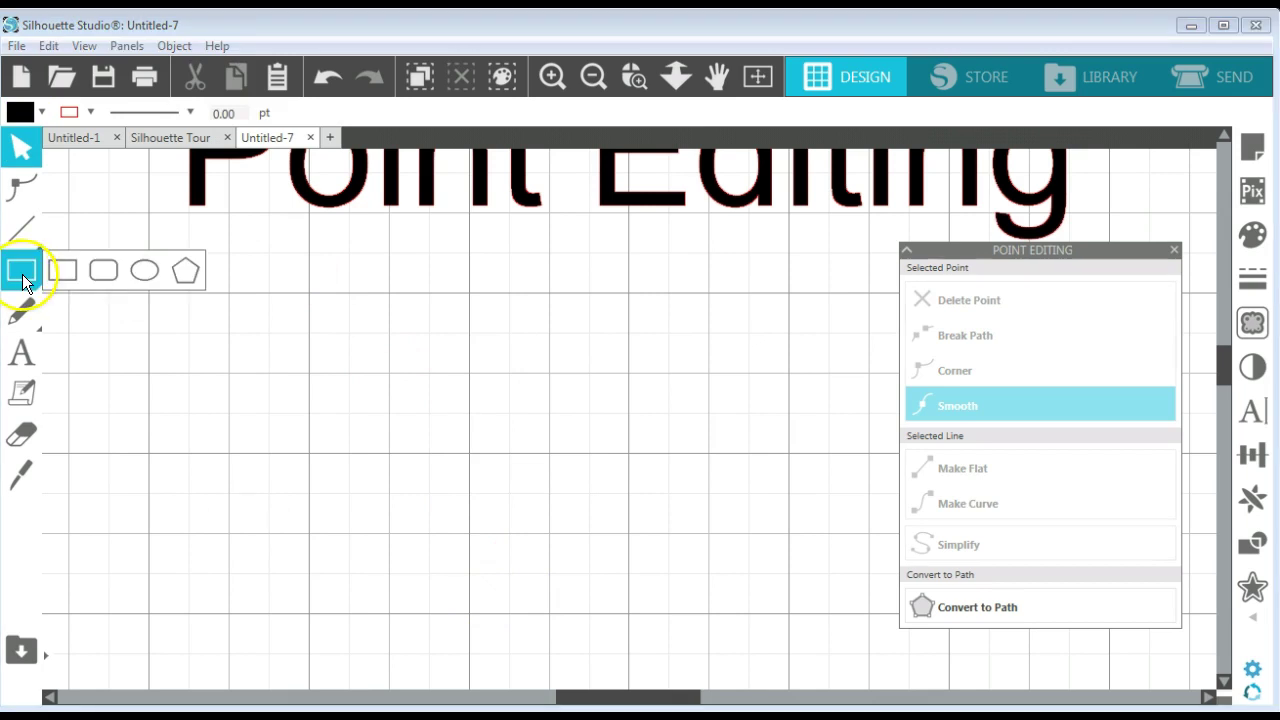
Step: Draw a 1.013 in by 0.970 in rectangle below the title and fill it orange
left_click(180, 276)
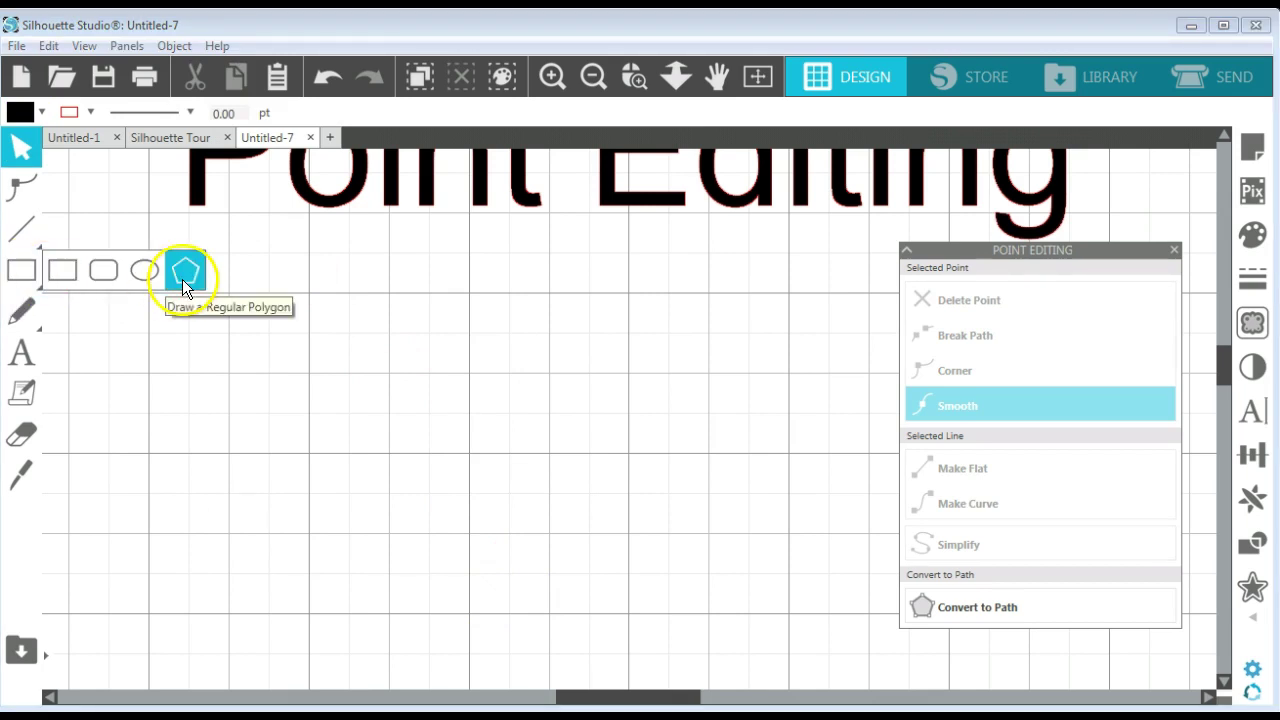
left_click(63, 271)
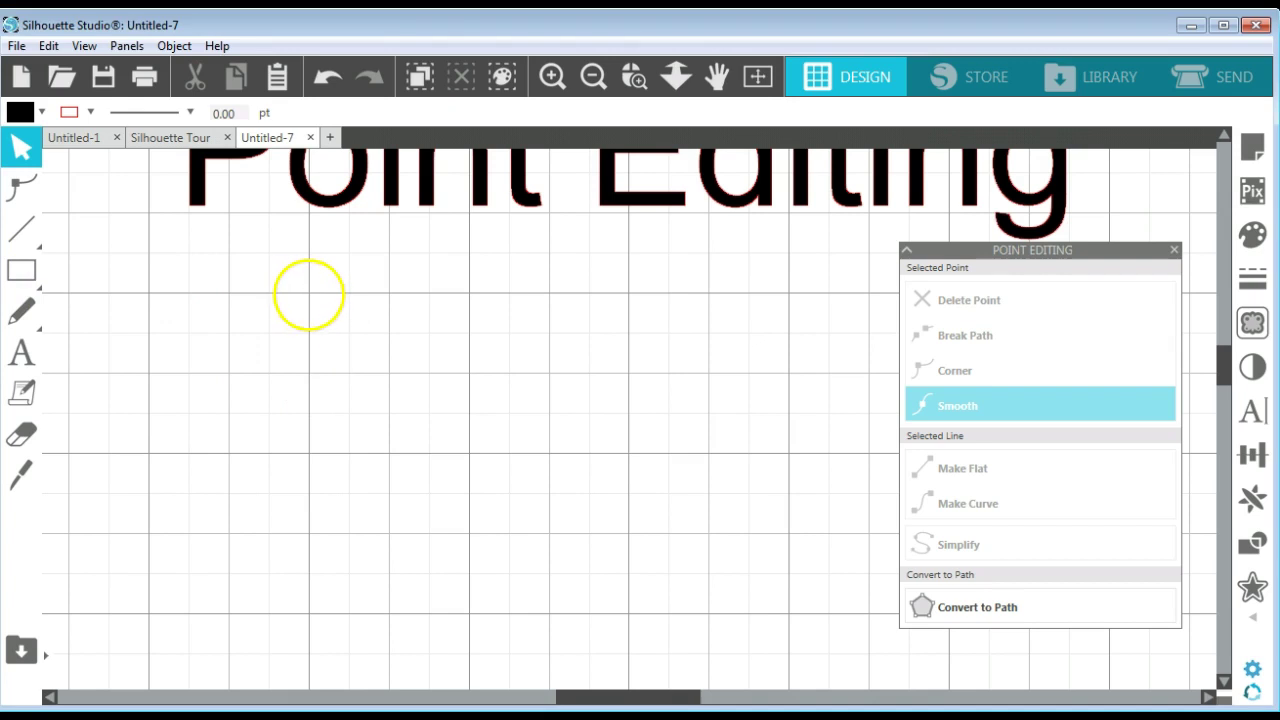
mouse_move(309, 295)
left_mouse_down()
mouse_move(331, 394)
mouse_move(371, 437)
mouse_move(471, 450)
left_mouse_up()
left_click(42, 112)
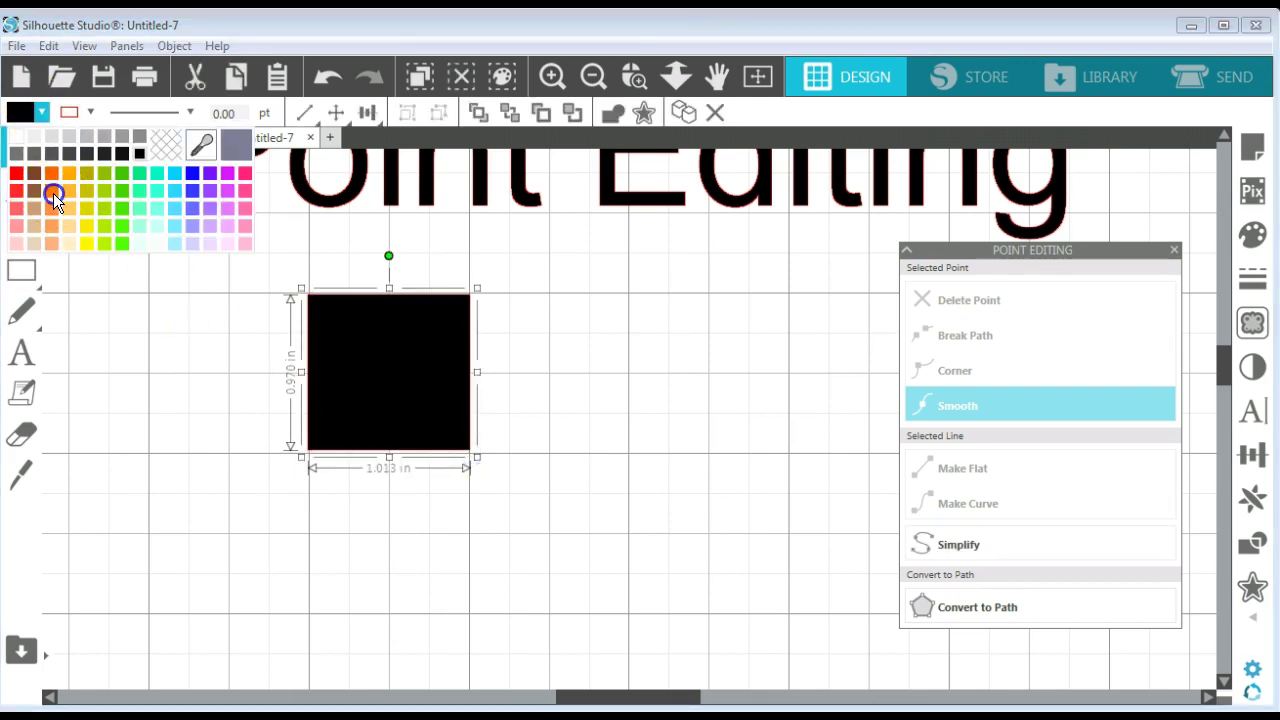
left_click(53, 193)
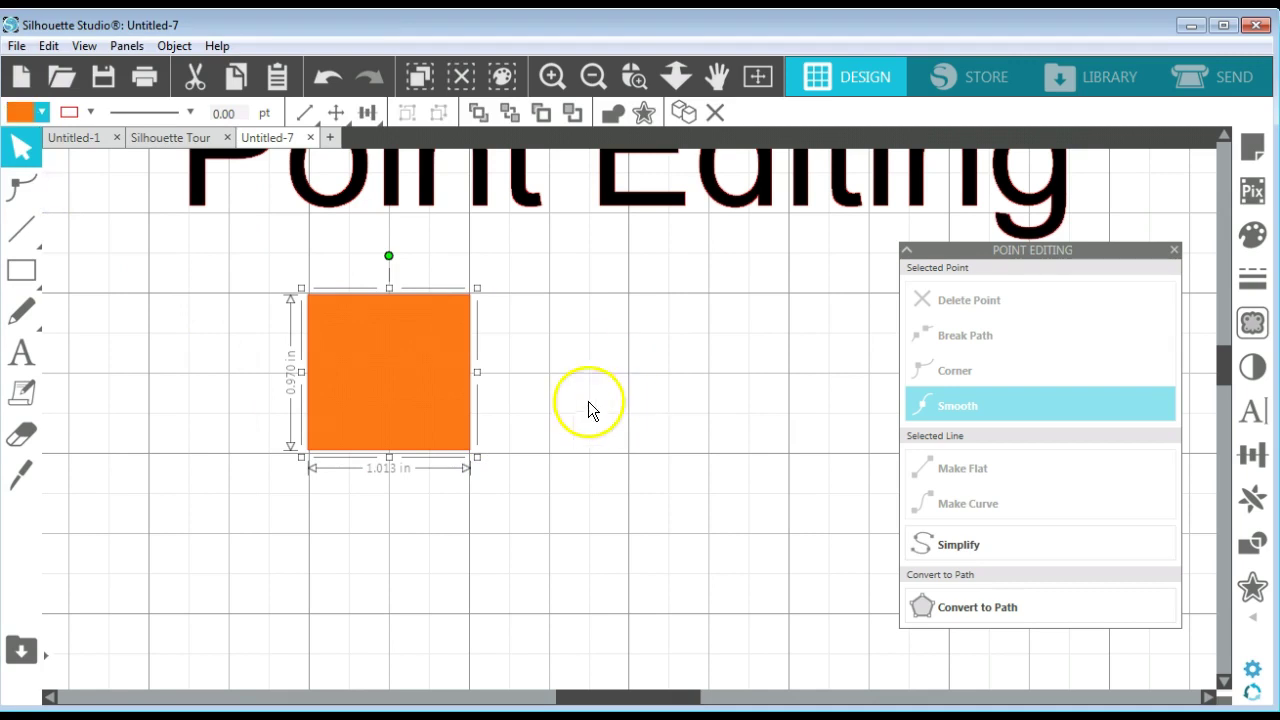
left_click(22, 312)
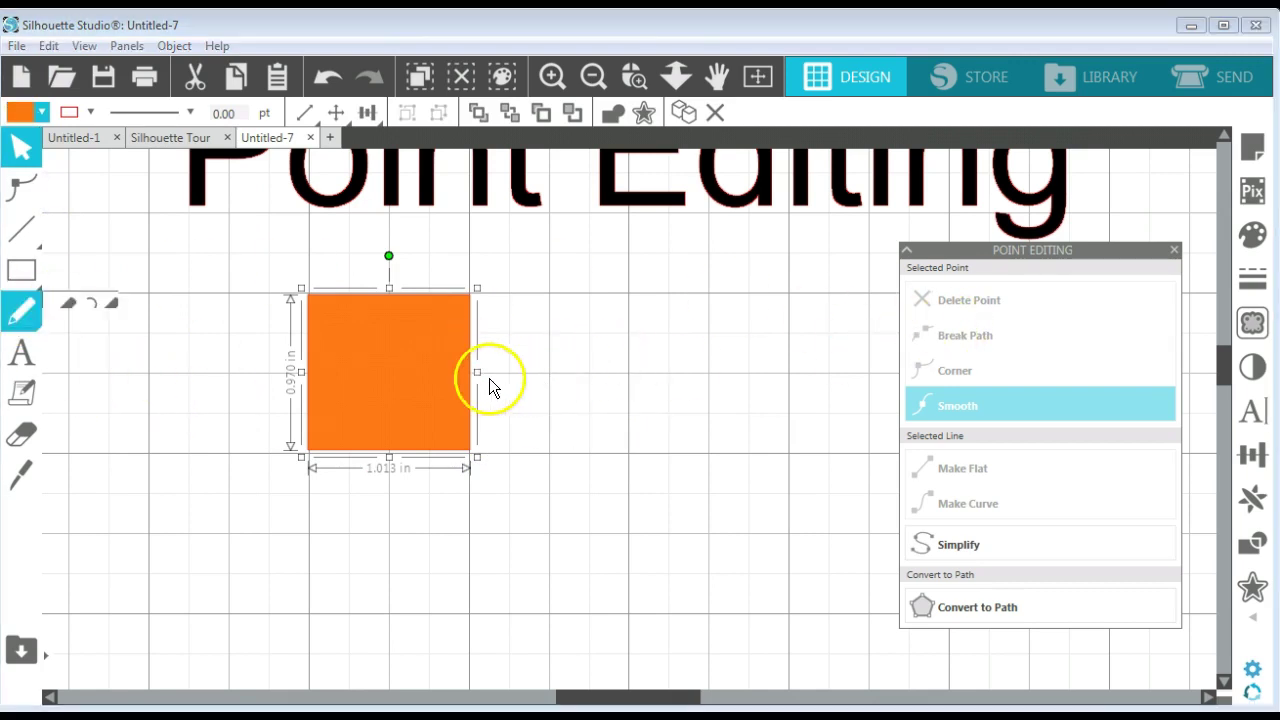
Step: Add a point at the orange square's top-edge midpoint and delete both top corners to form a triangle
double_click(444, 360)
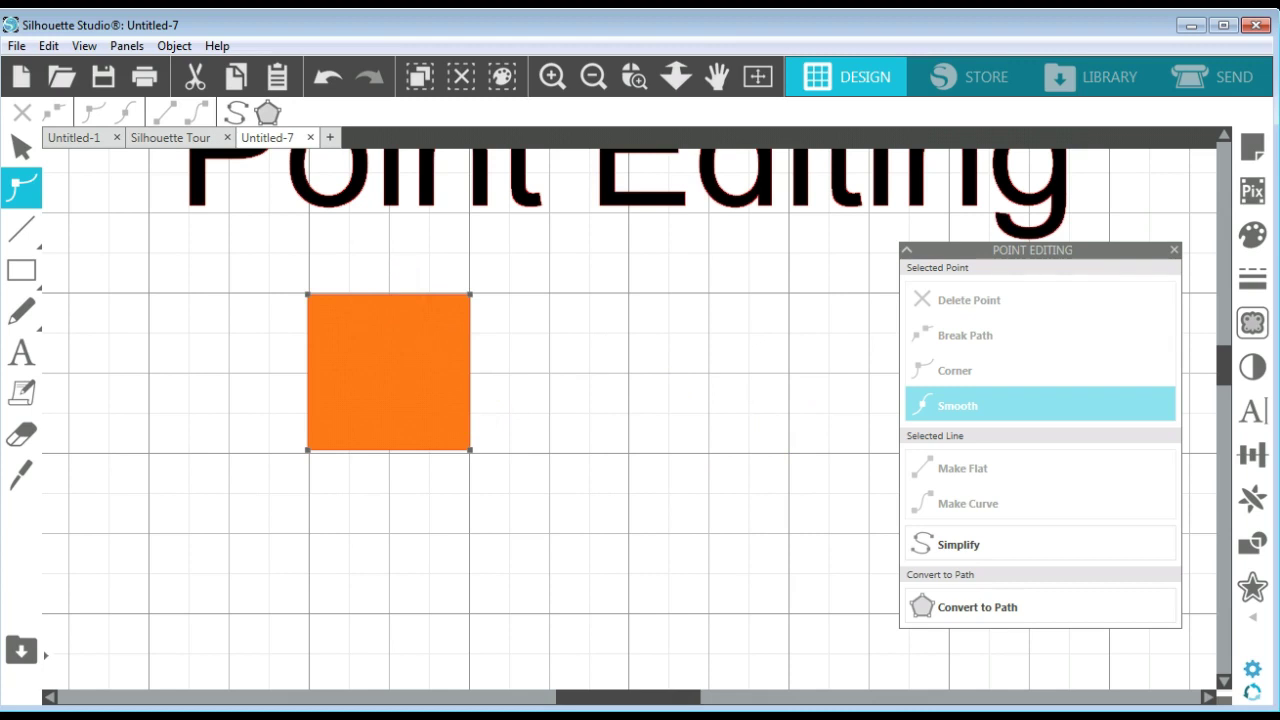
double_click(388, 294)
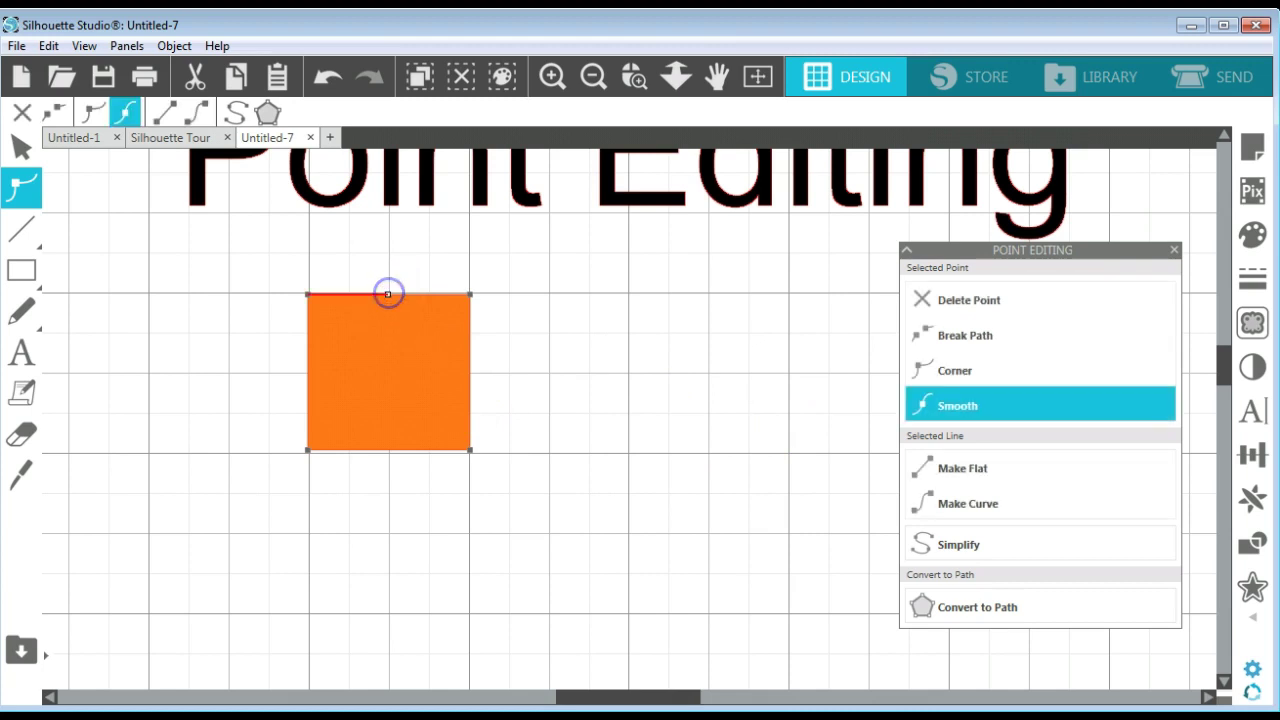
left_click(469, 295)
left_click(993, 302)
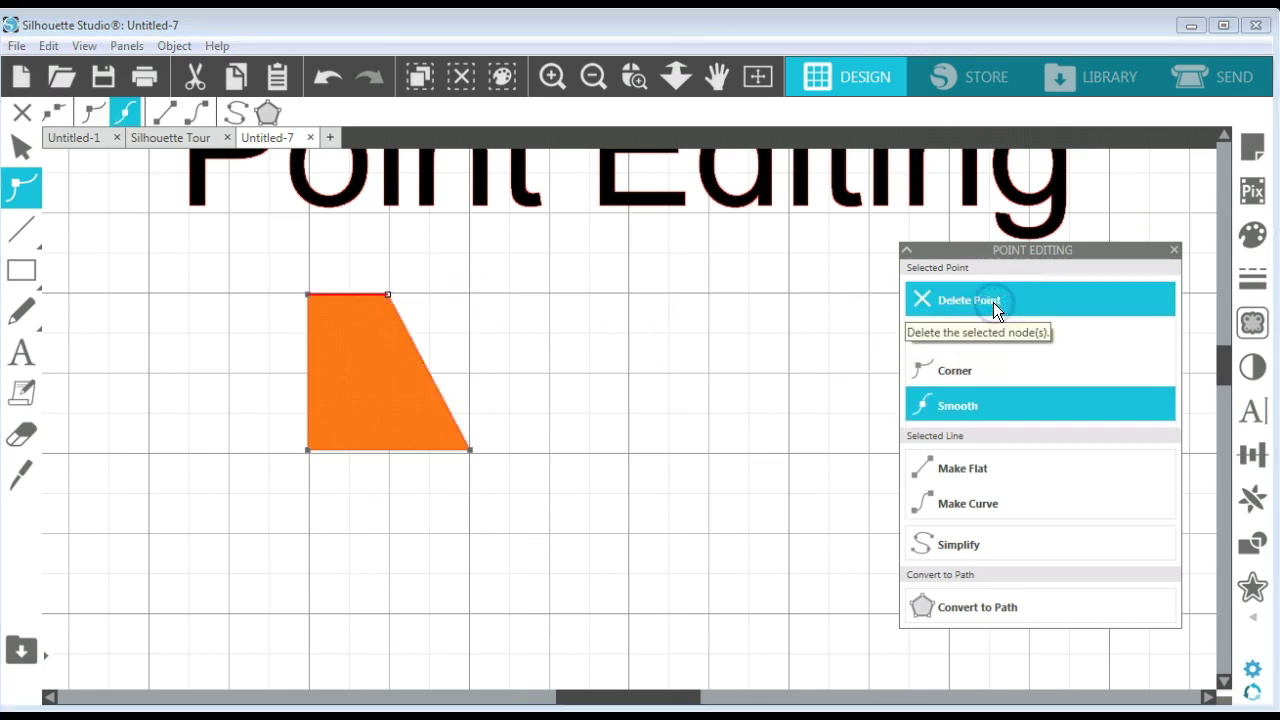
left_click(308, 294)
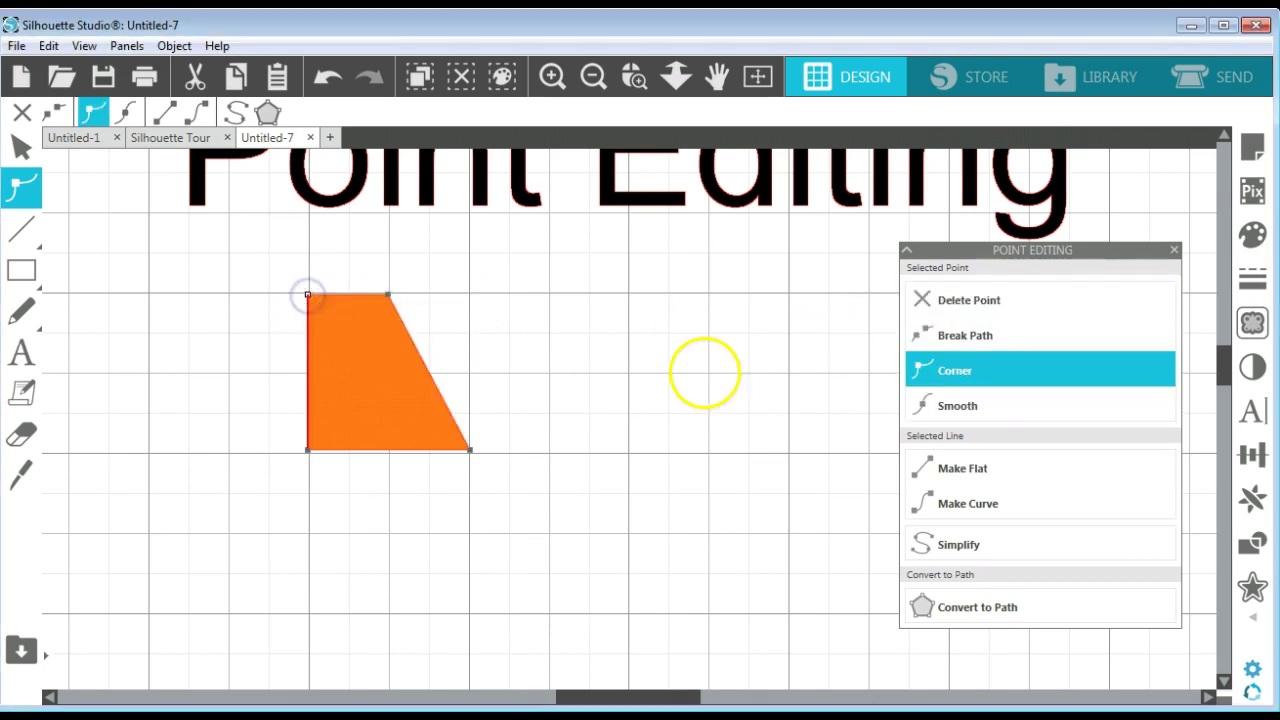
left_click(977, 304)
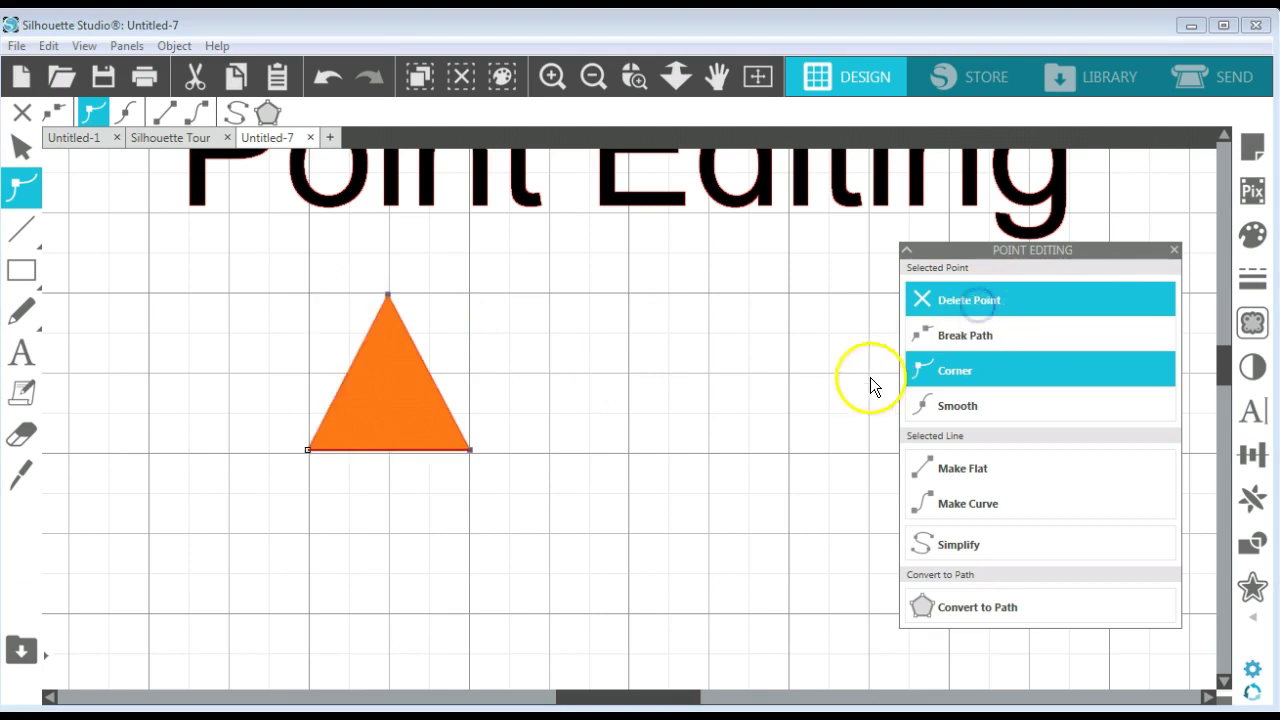
left_click(701, 433)
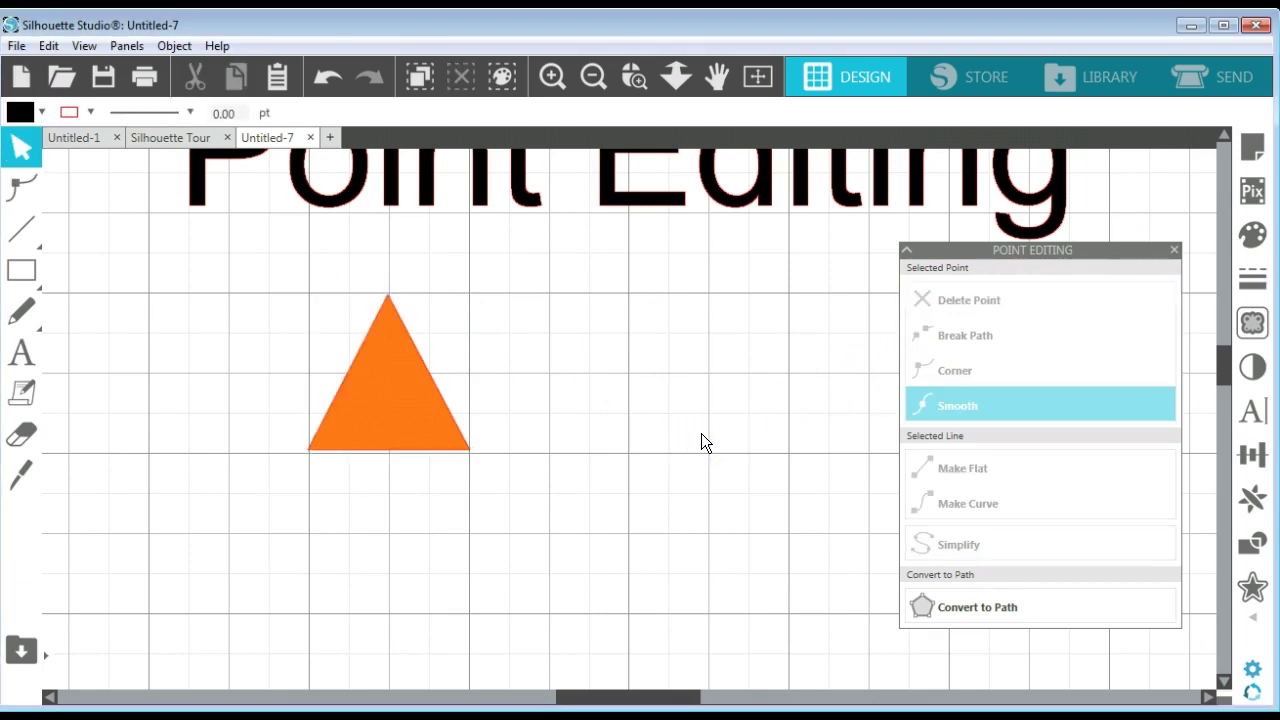
left_click(32, 271)
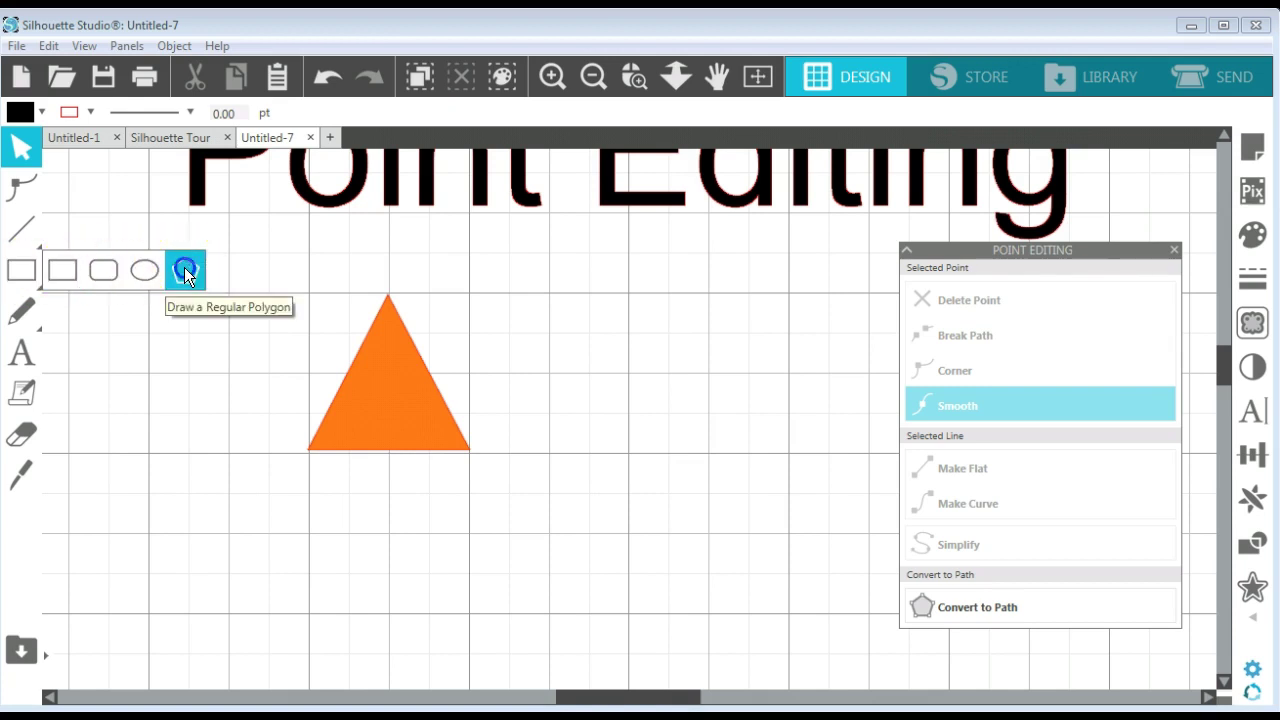
left_click(184, 267)
left_click_drag(610, 354, 646, 417)
left_click(571, 363)
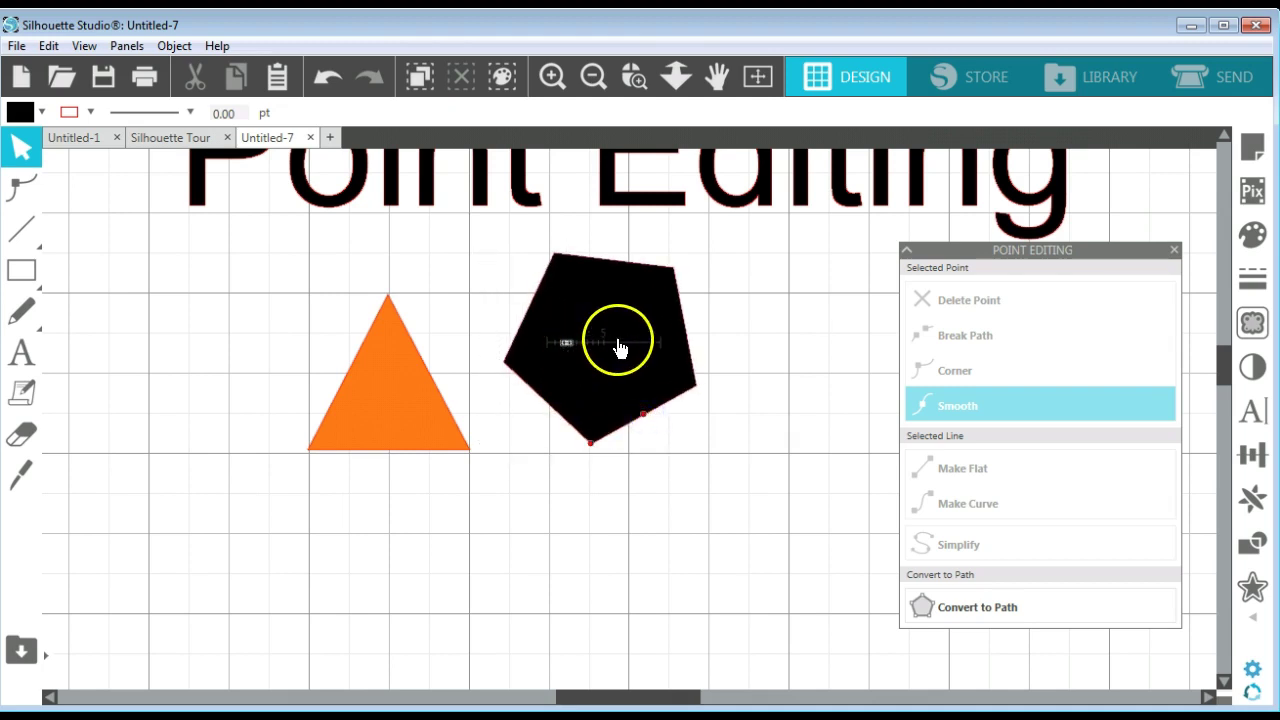
left_click_drag(566, 342, 554, 342)
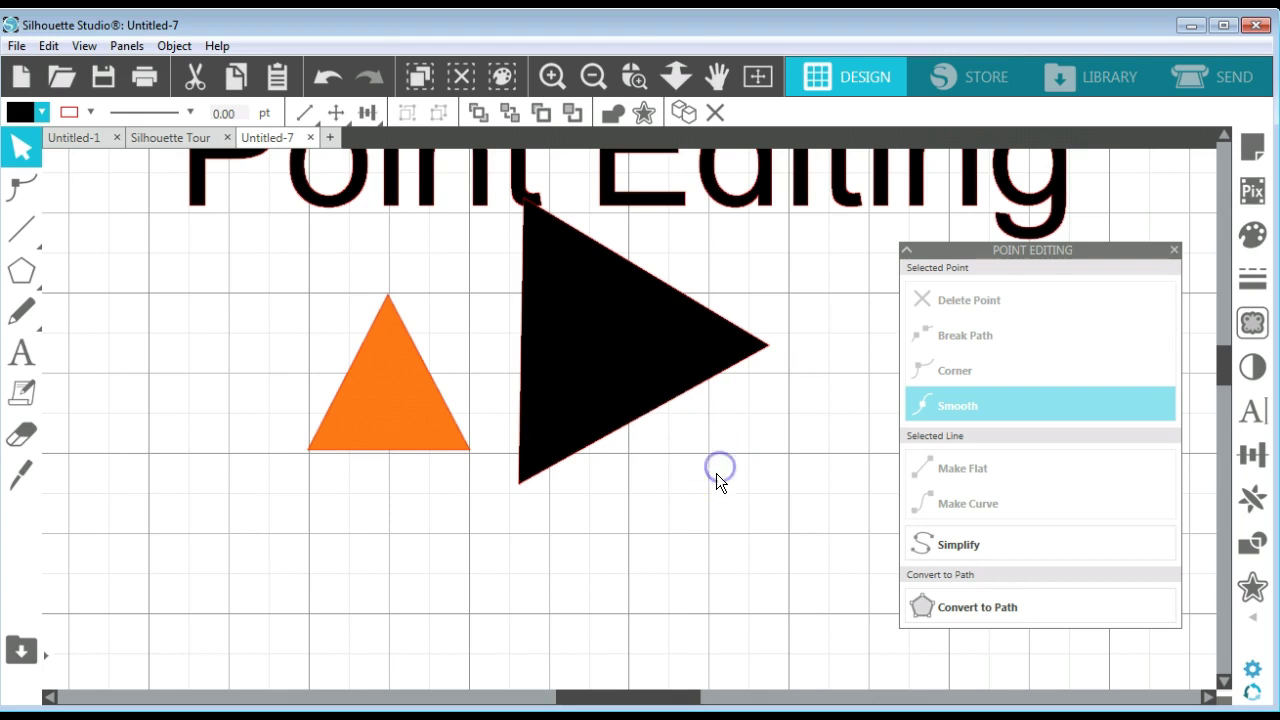
left_click_drag(700, 354, 782, 405)
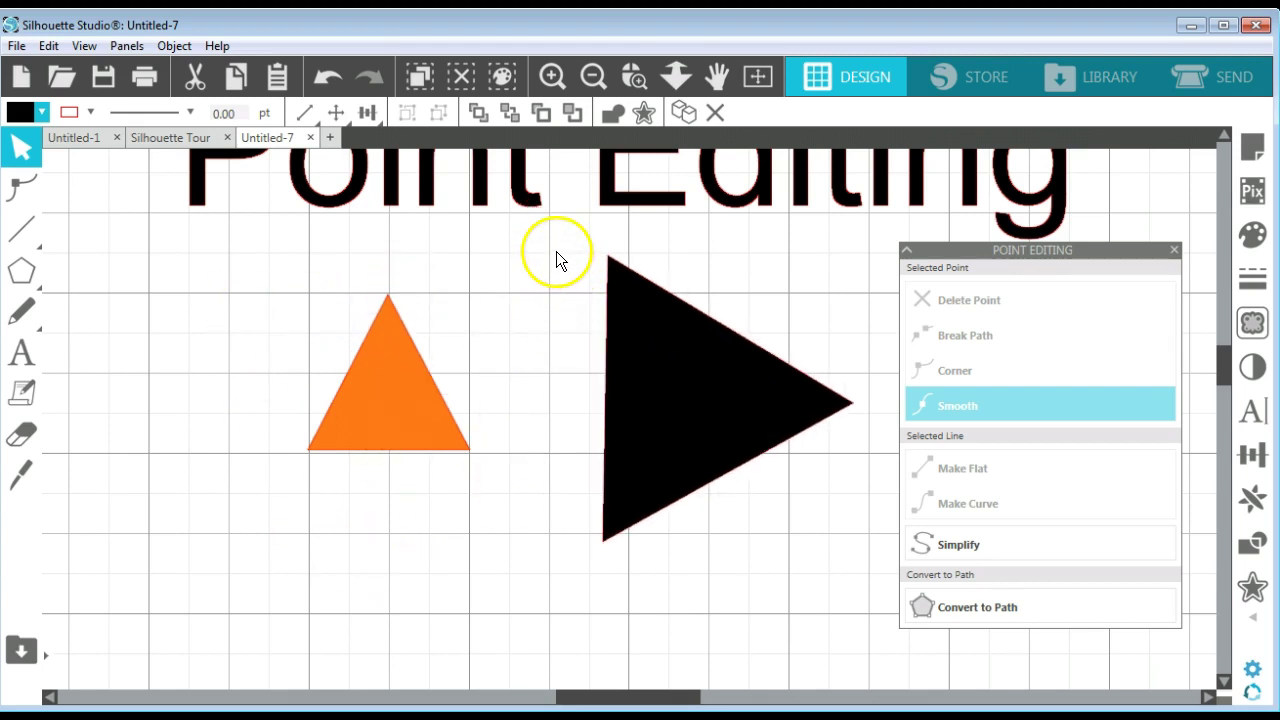
left_click_drag(546, 257, 811, 576)
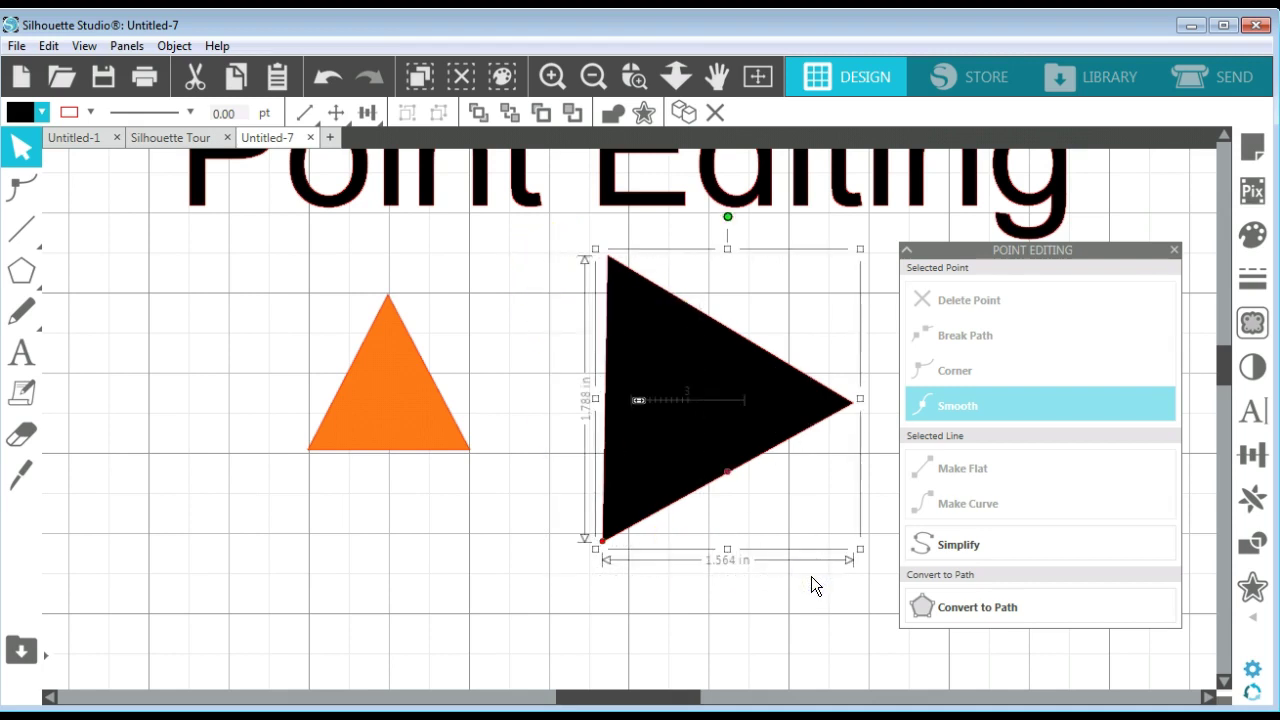
key("Delete")
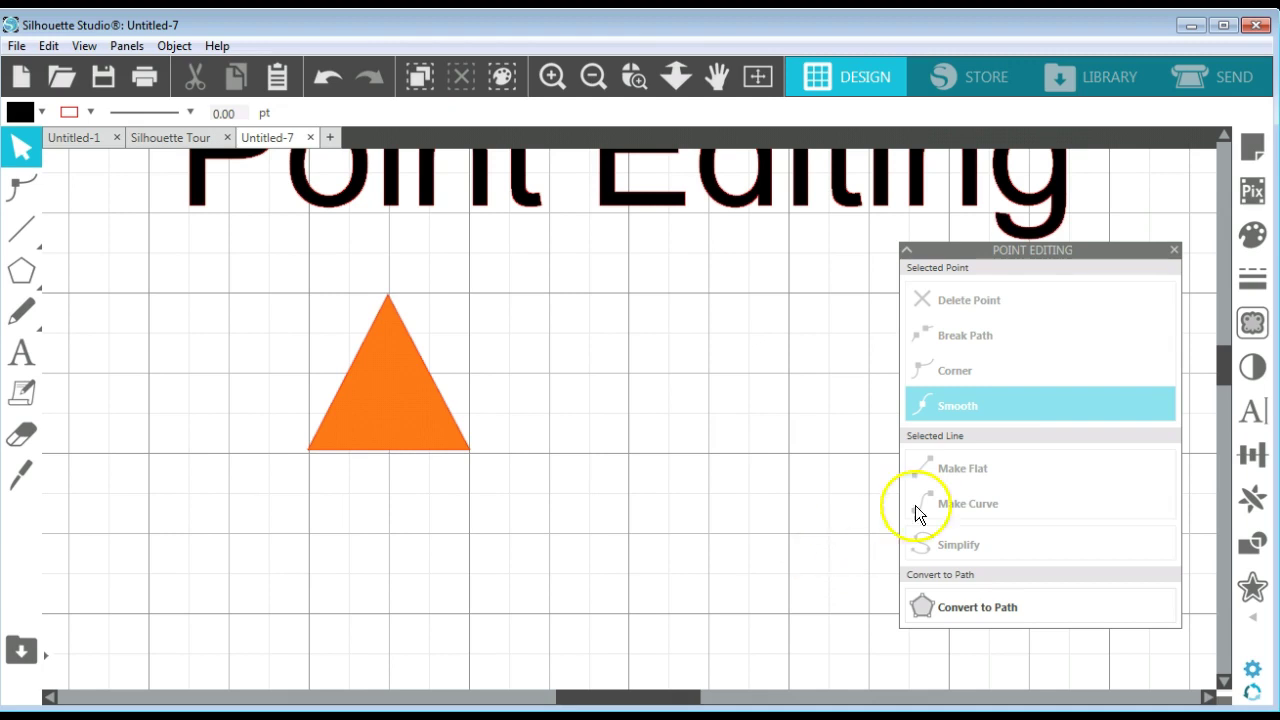
Step: Close the Point Editing panel
left_click(1174, 250)
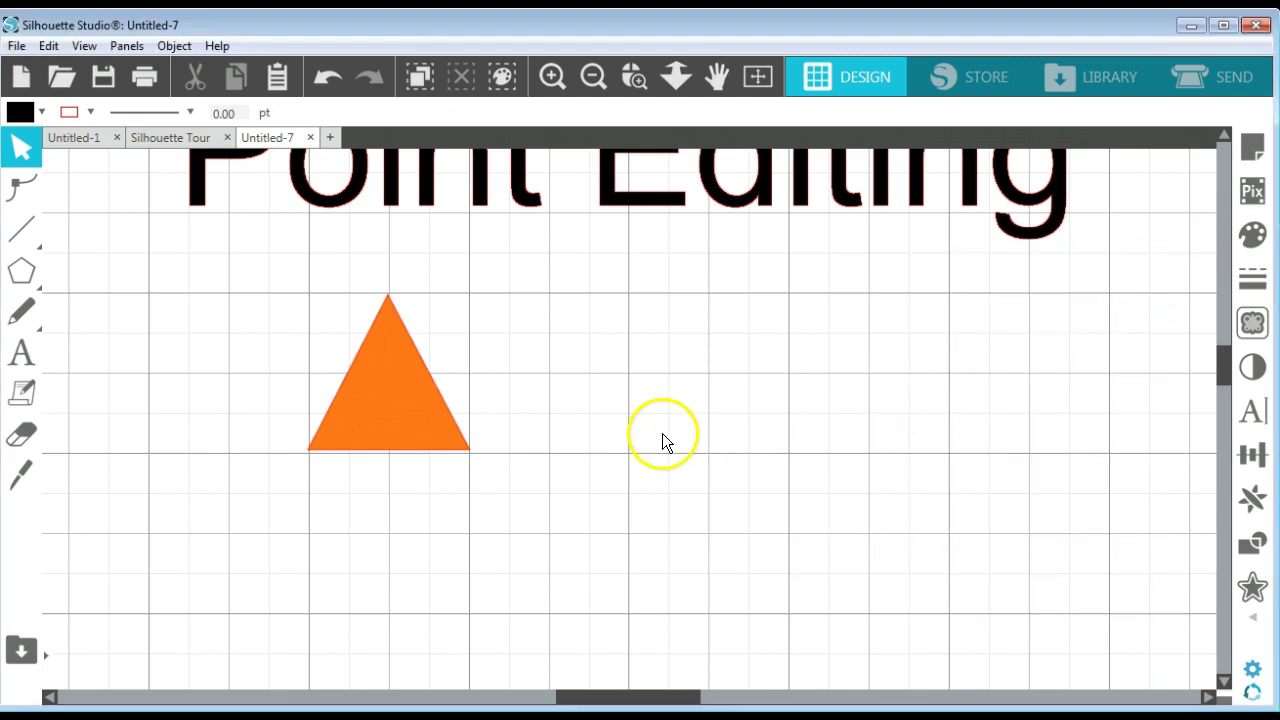